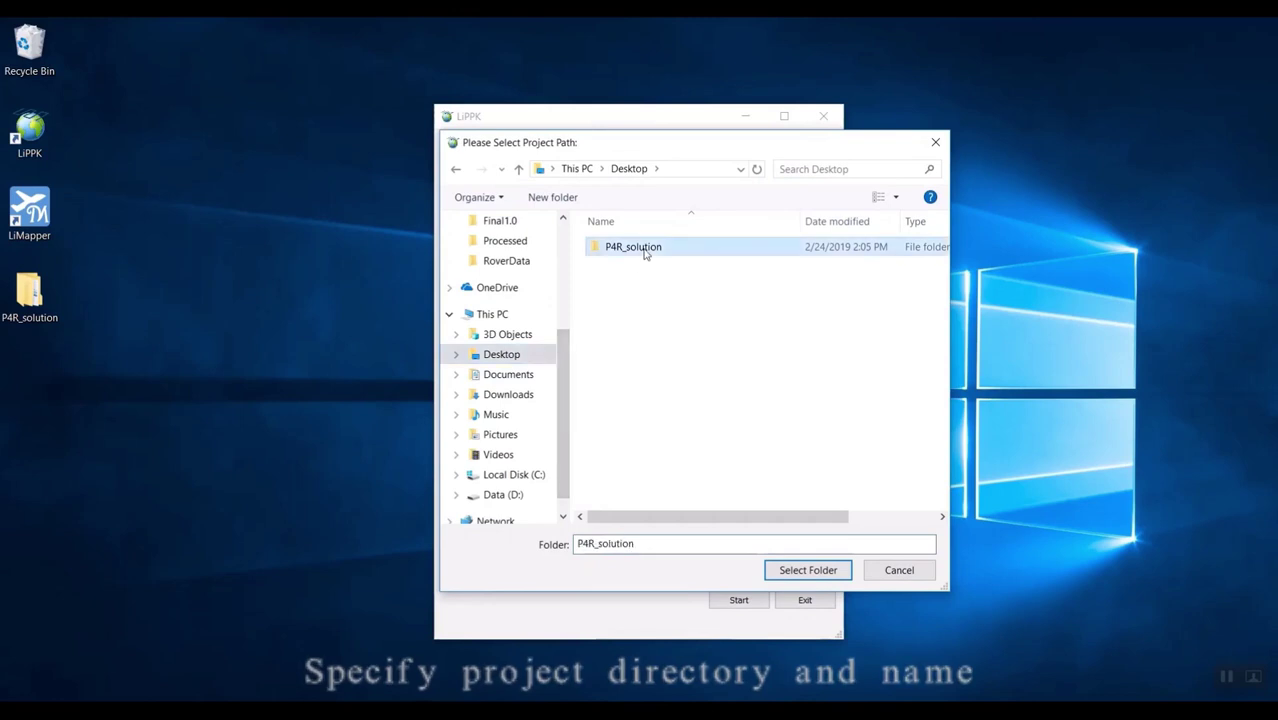
Set the project path to the LiPPK folder inside P4R_solution on the desktop.
double_click(613, 261)
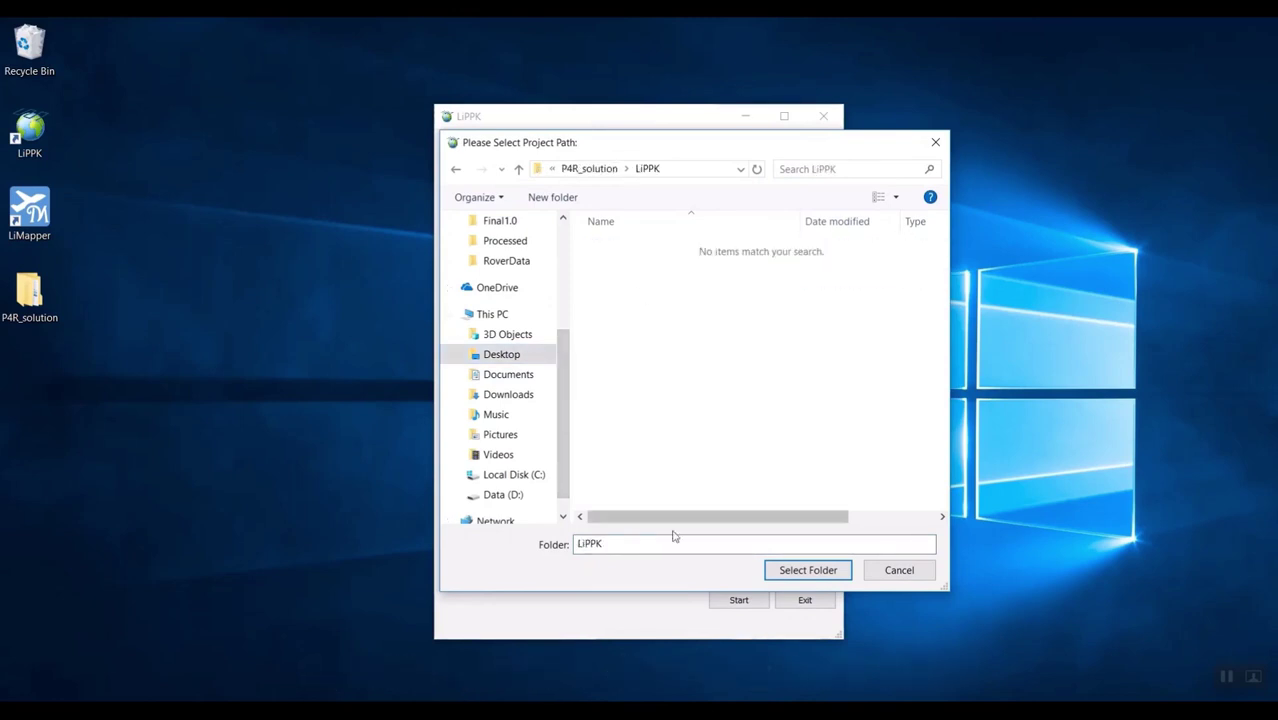
left_click(806, 570)
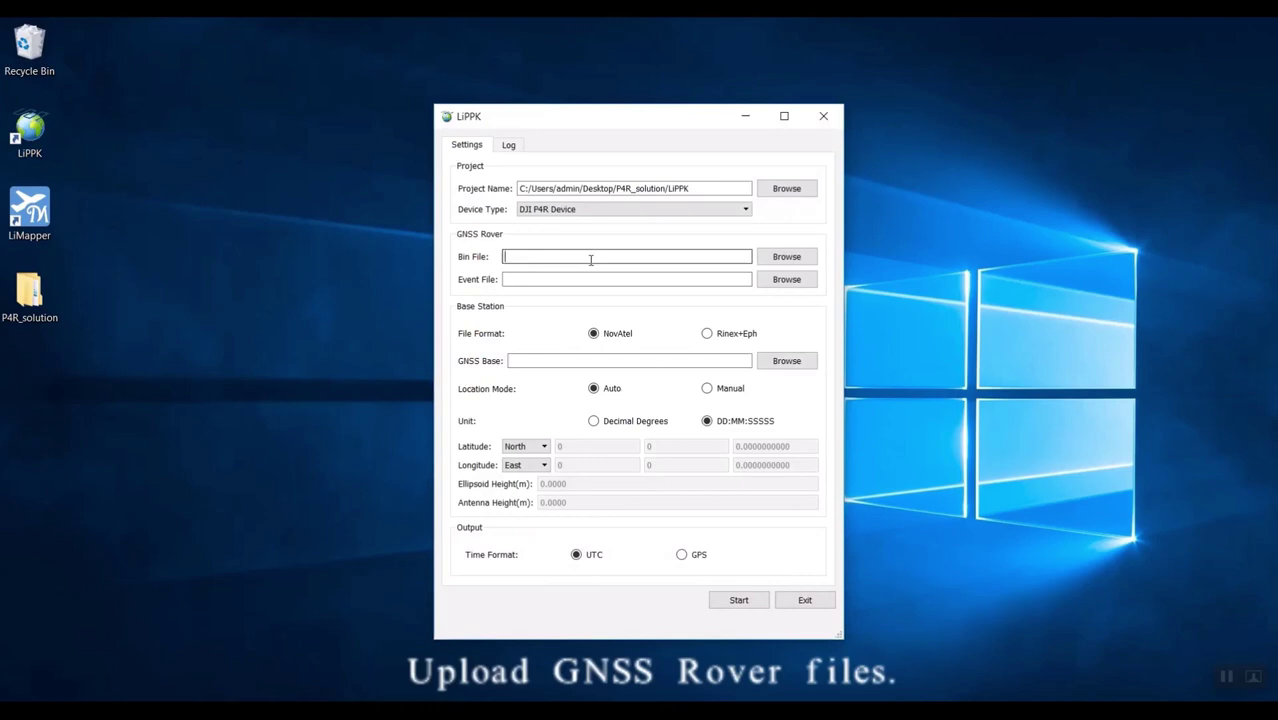
Load 100_0612_PPKRAW.bin as the GNSS rover Bin file and 100_0612_Timestamp.MRK as the Event file, both from the RoverData folder.
left_click(773, 262)
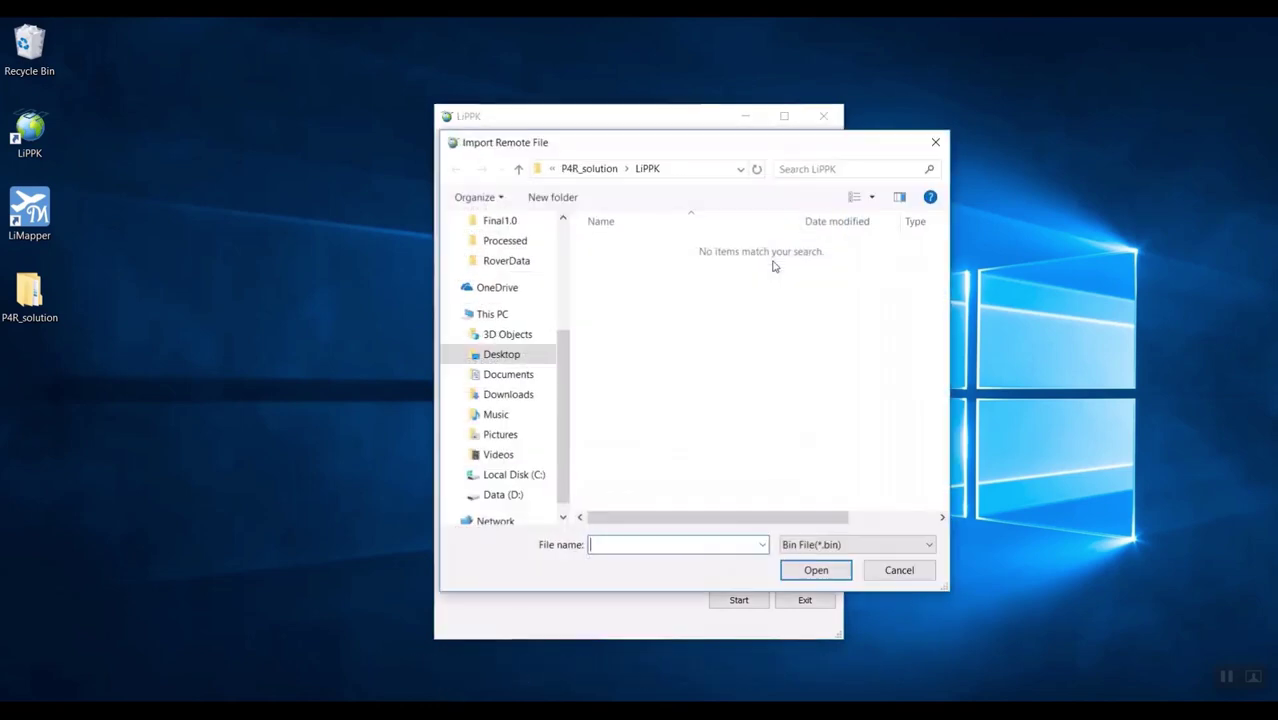
left_click(597, 171)
double_click(652, 285)
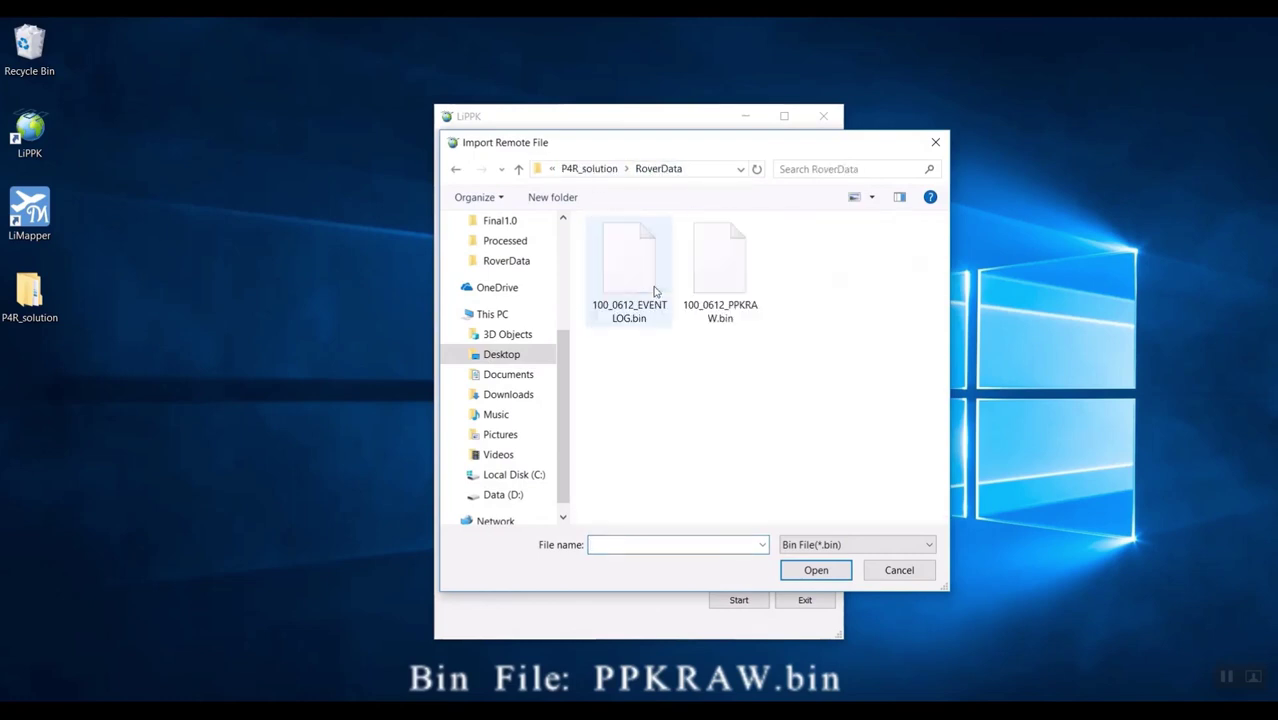
left_click(728, 314)
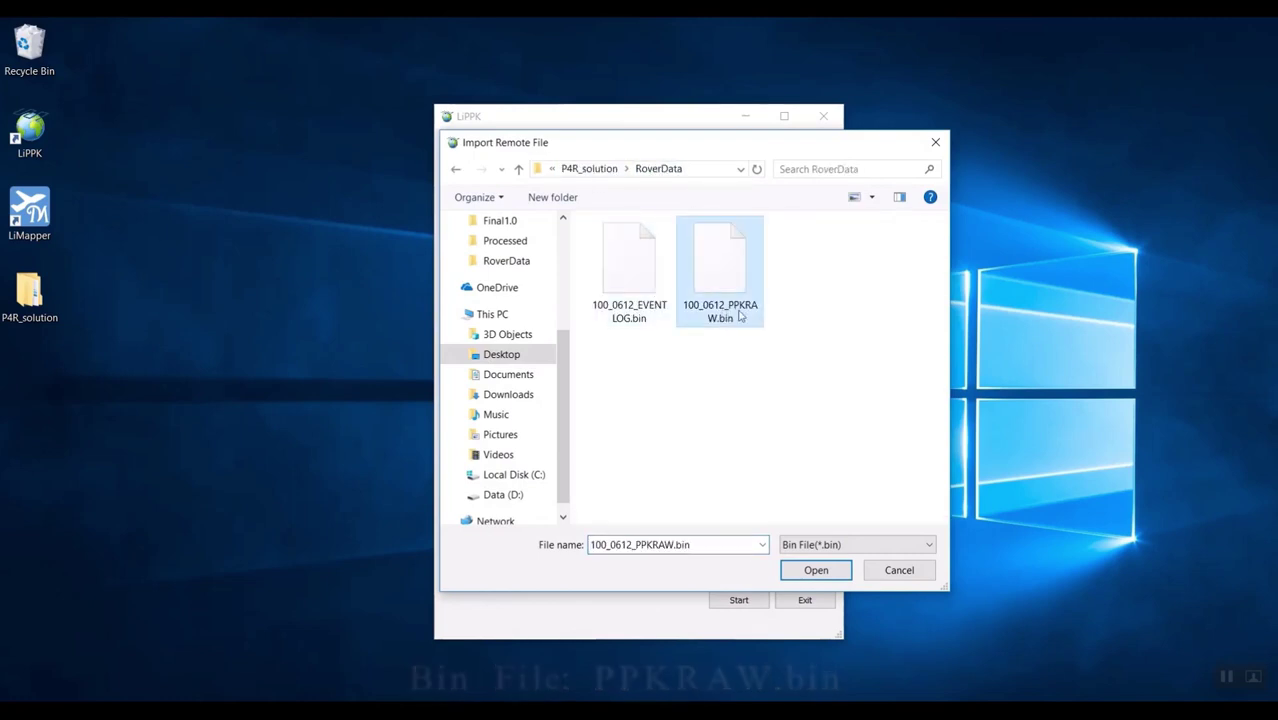
left_click(845, 571)
left_click(784, 280)
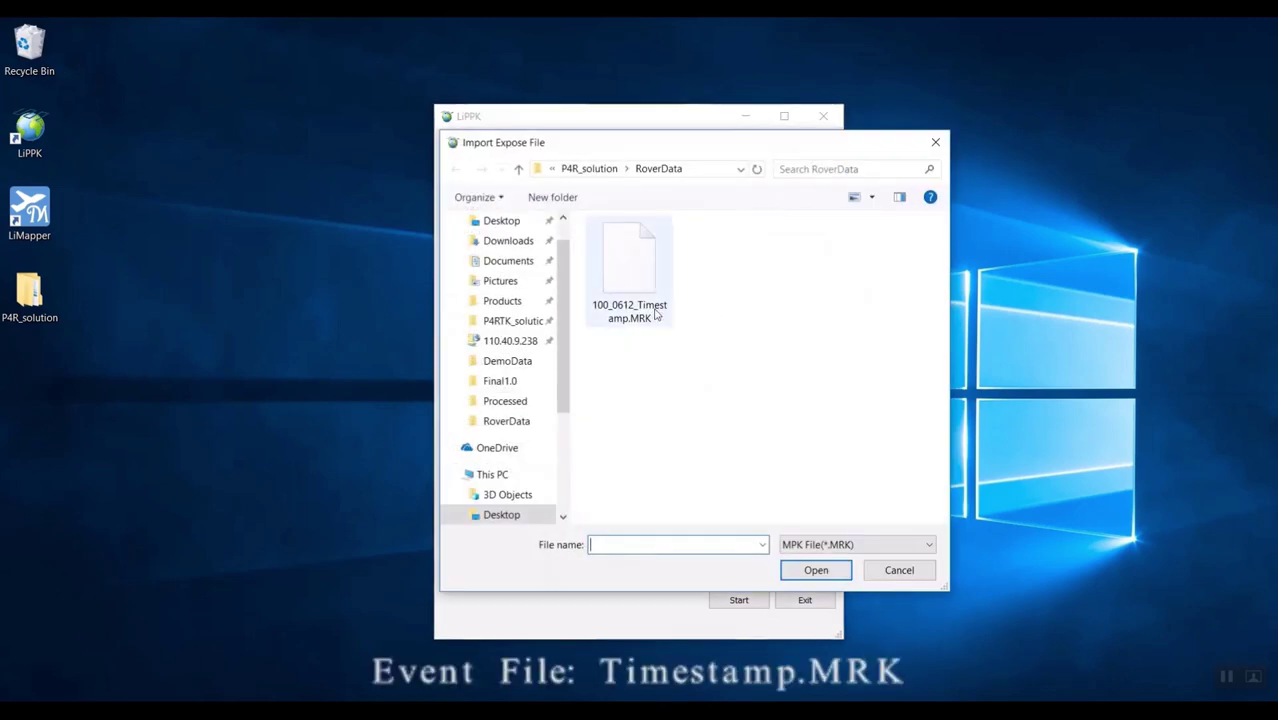
left_click(655, 315)
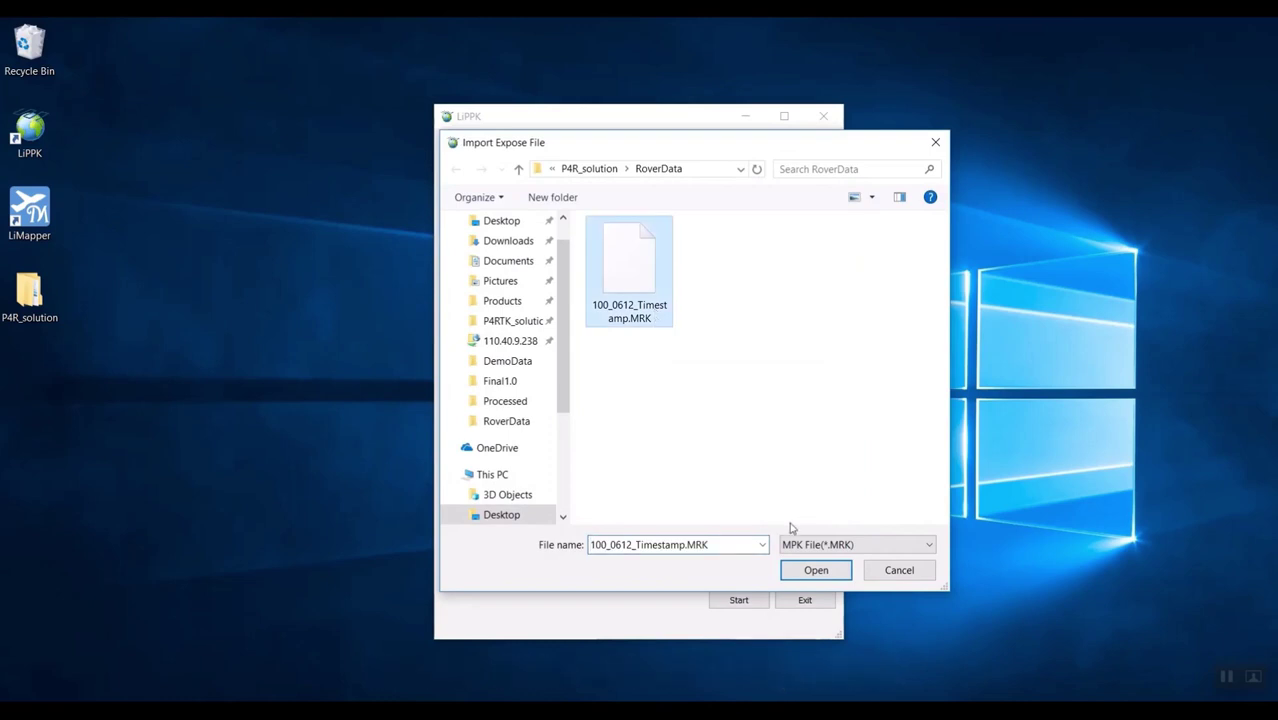
left_click(816, 571)
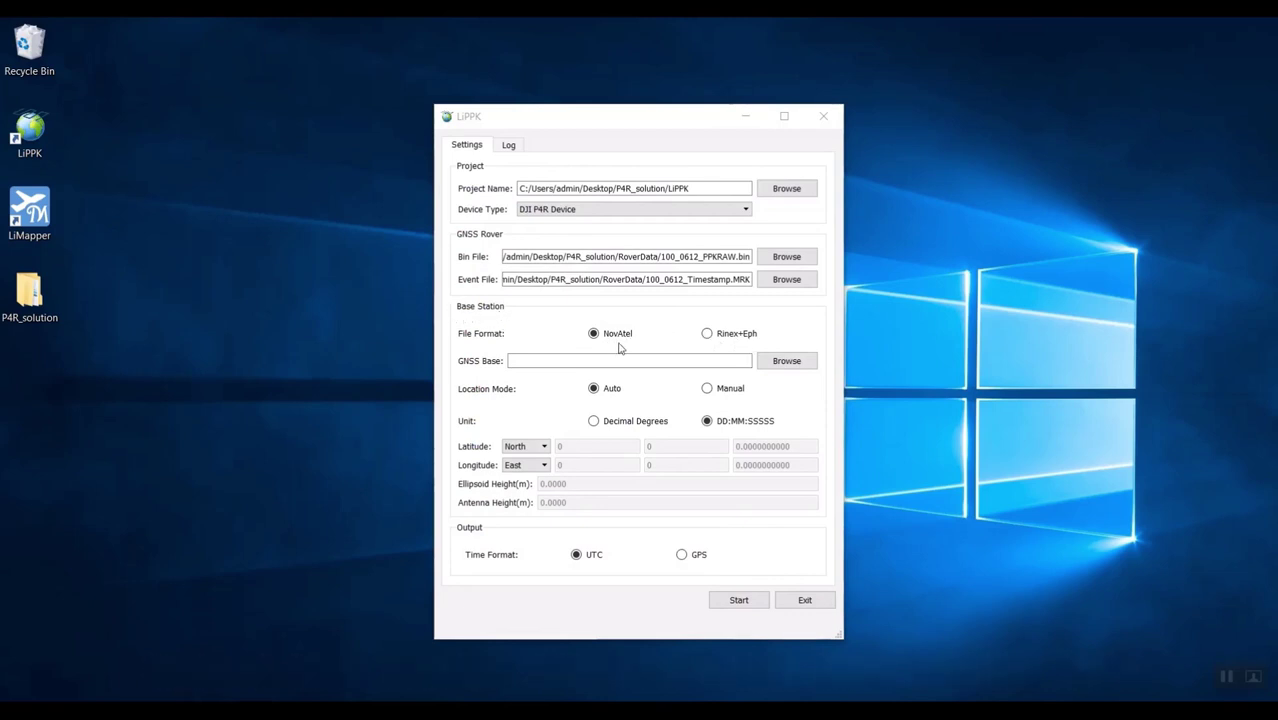
Load 20181113021904.log from the BaseStationData folder as the NovAtel GNSS base file.
left_click(773, 364)
left_click(609, 169)
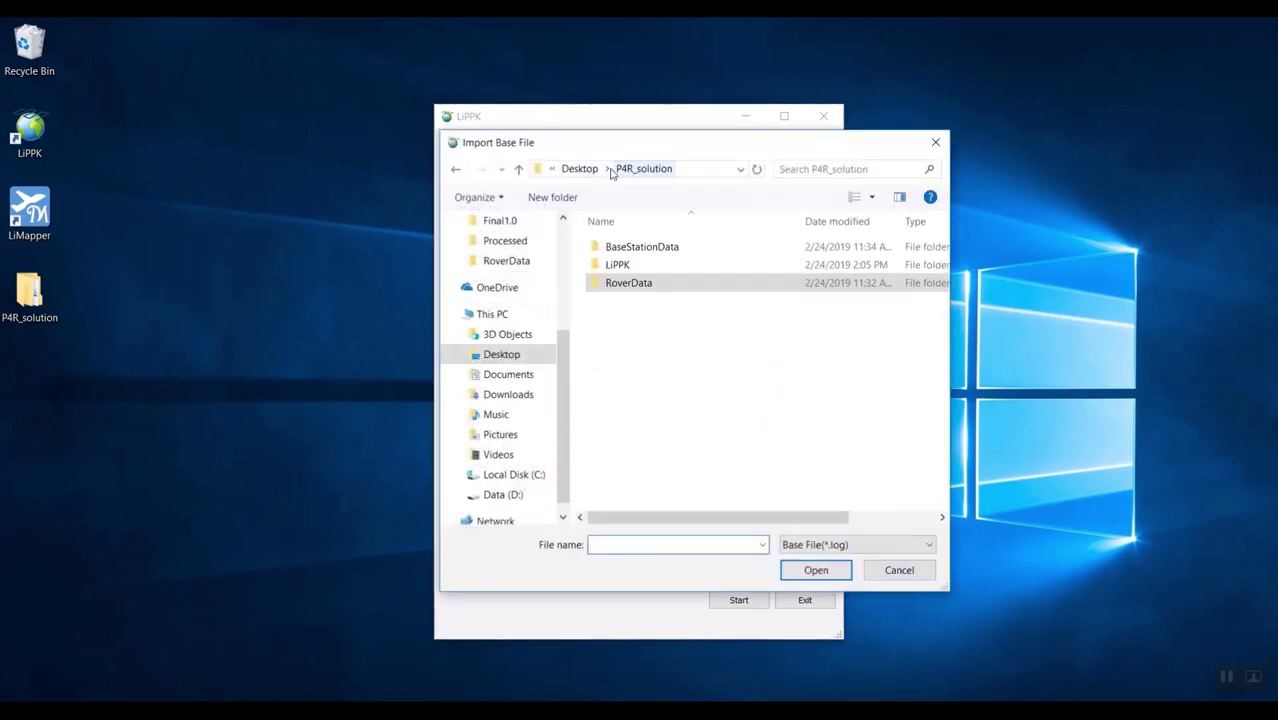
double_click(627, 254)
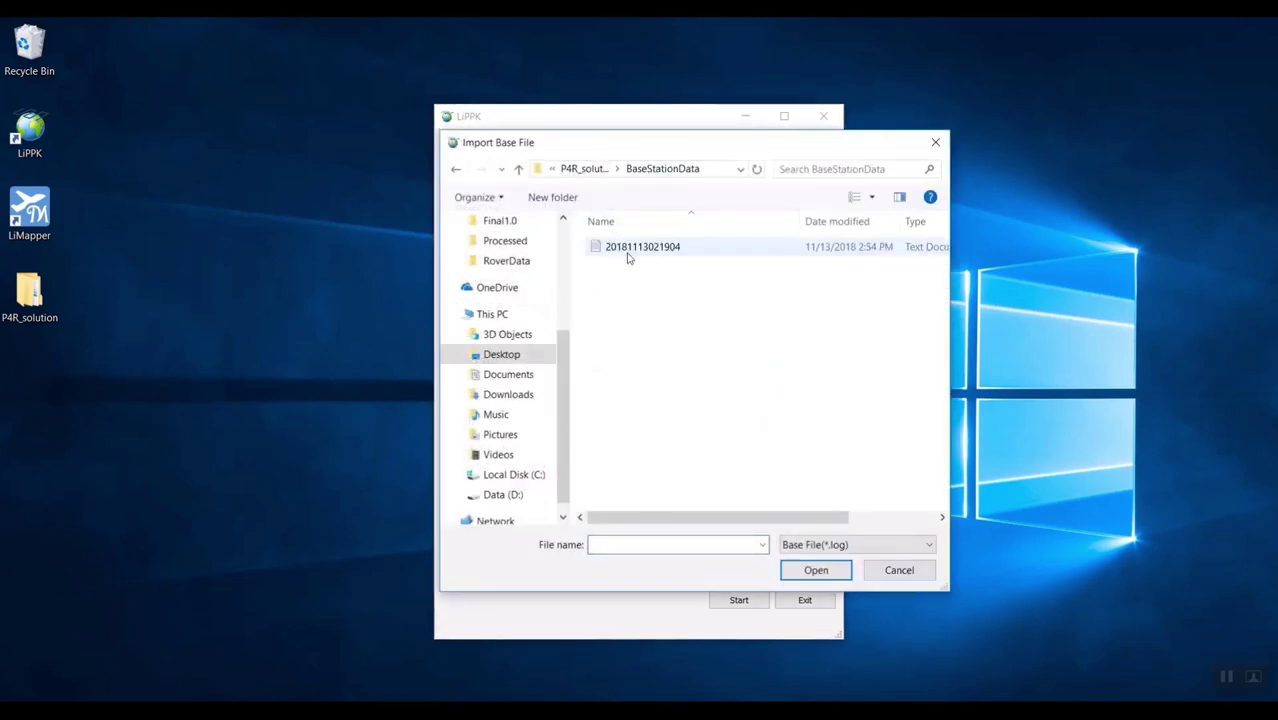
left_click(628, 250)
left_click(816, 570)
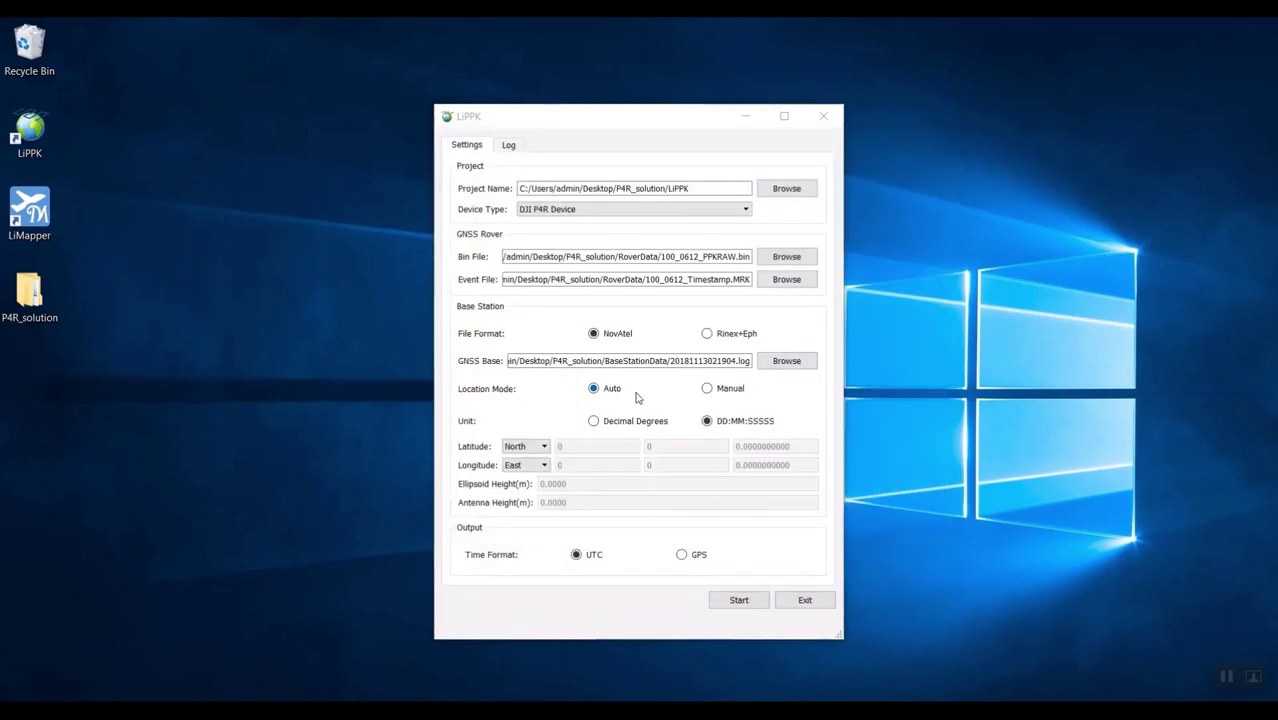
Set the base location mode to Manual in Decimal Degrees, then enter the base station coordinates, ellipsoid height and an antenna height of 1.457 m.
left_click(707, 390)
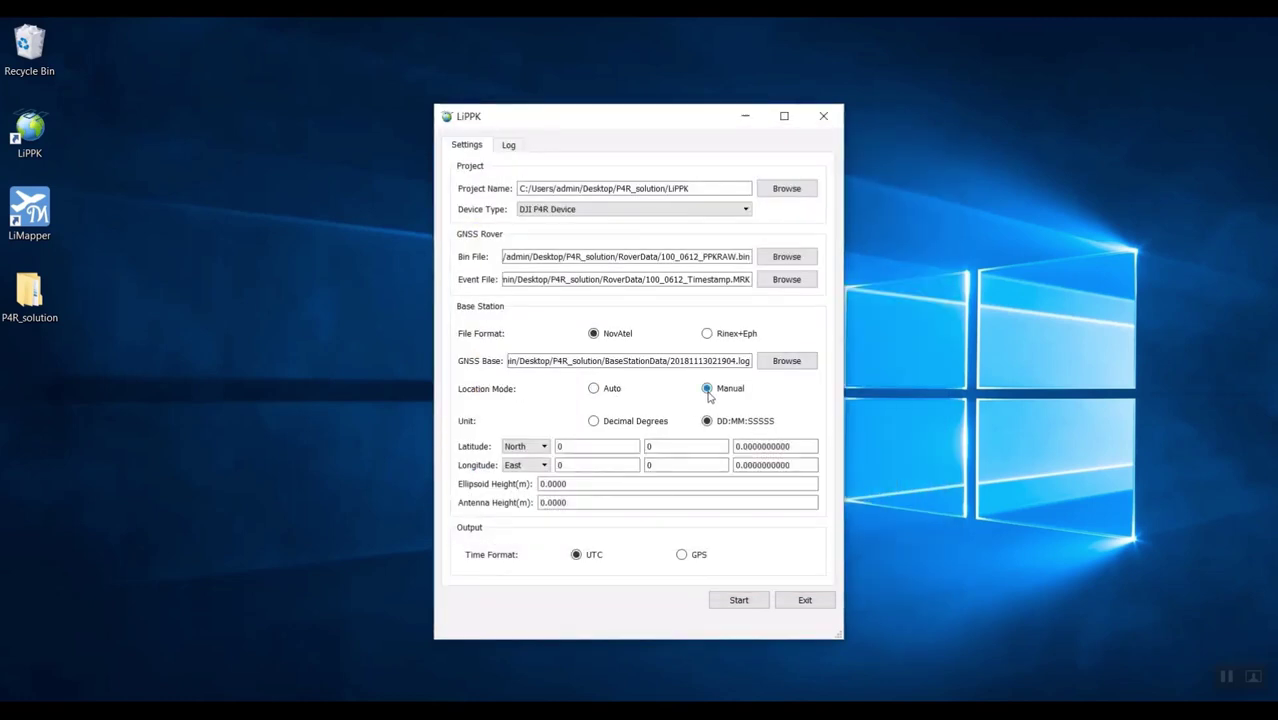
left_click(664, 428)
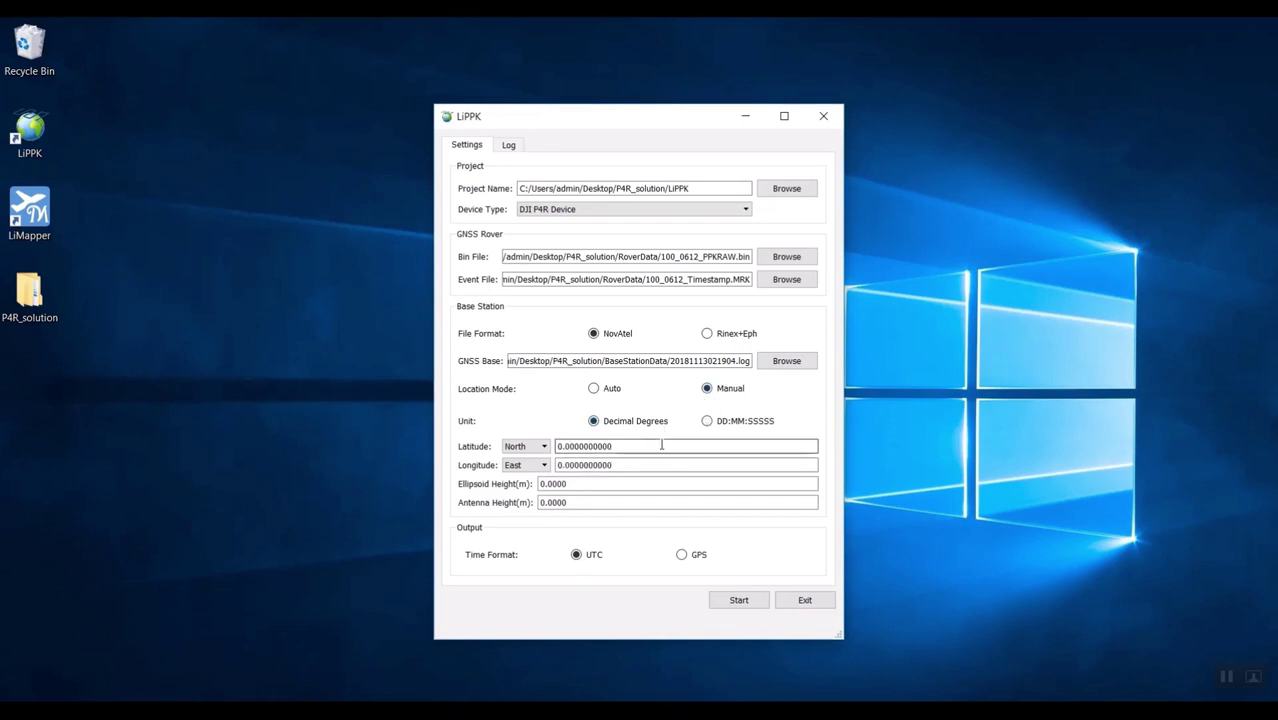
left_click_drag(660, 446, 542, 442)
key("ctrl+v")
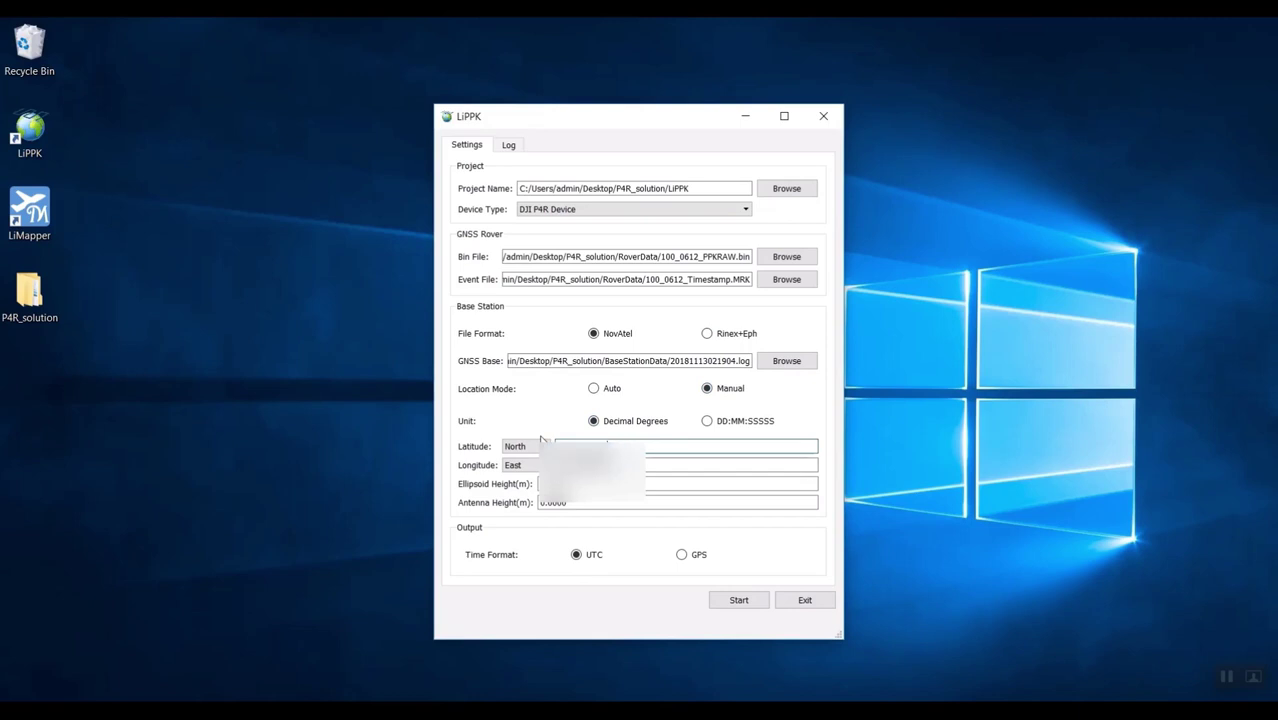
key("Tab")
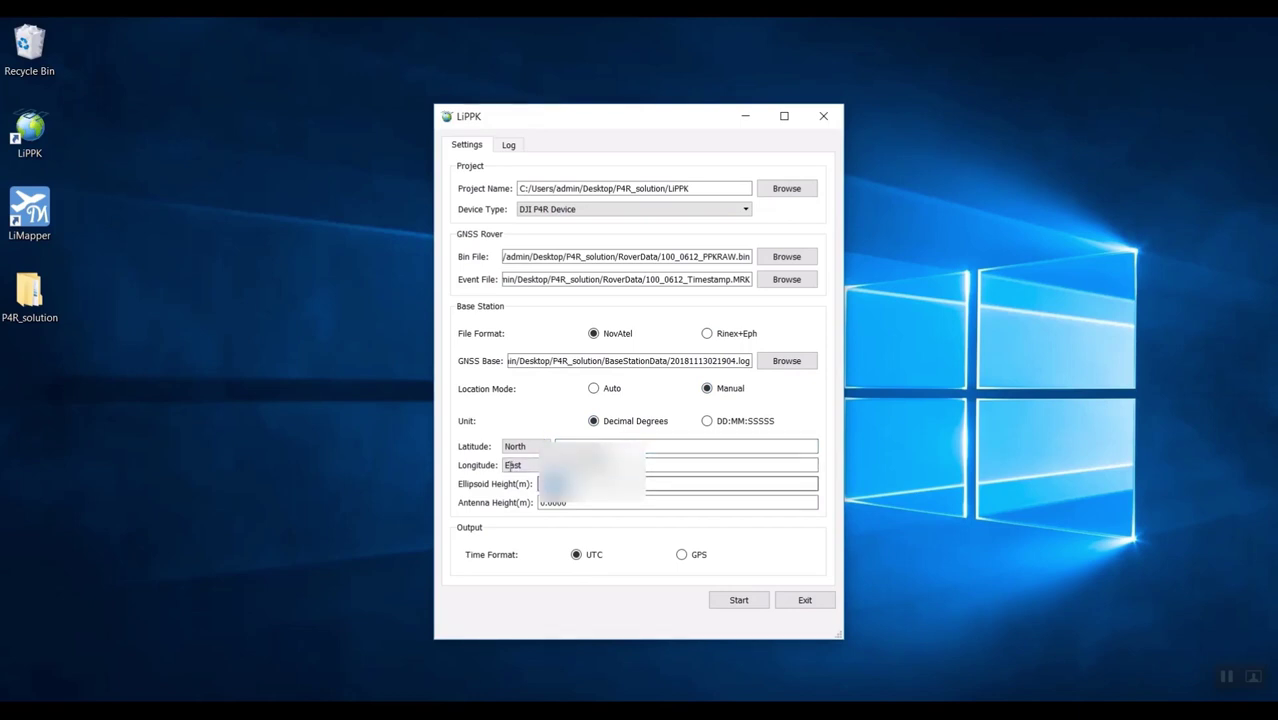
double_click(572, 504)
type("1.457")
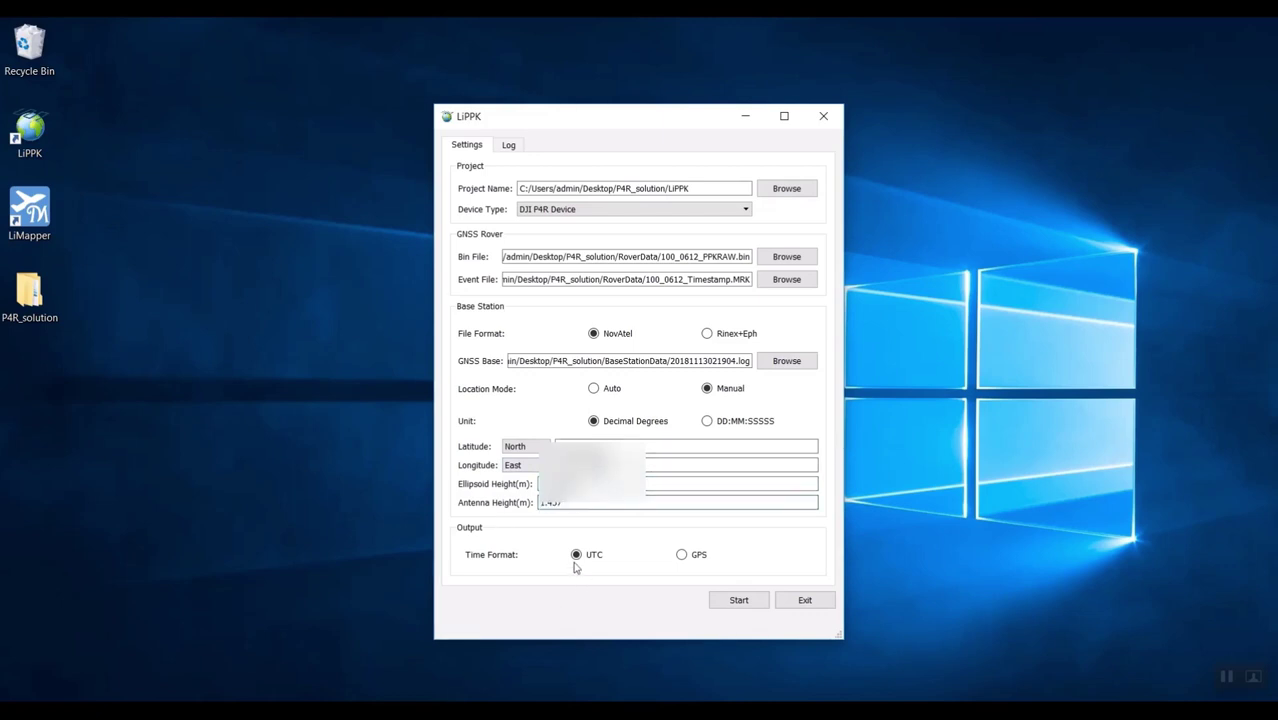
Run the PPK processing with the configured settings until it finishes, and exit LiPPK.
left_click(727, 601)
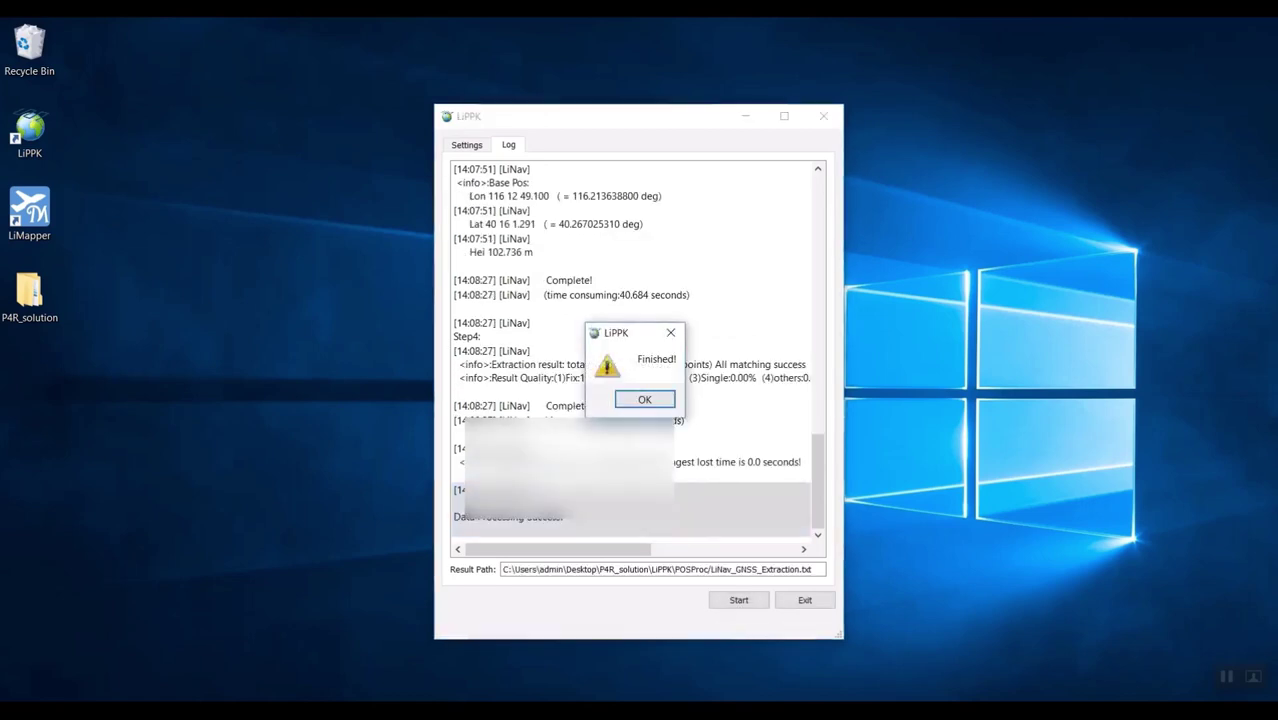
left_click(644, 399)
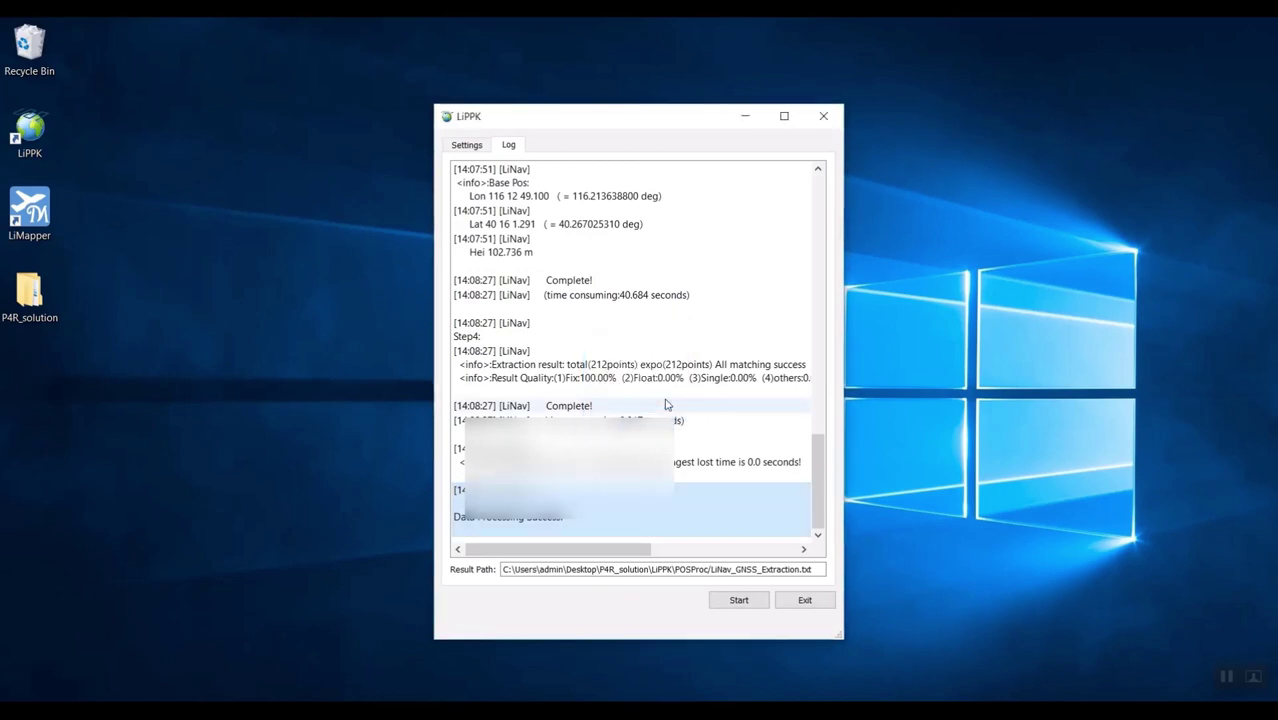
left_click(810, 603)
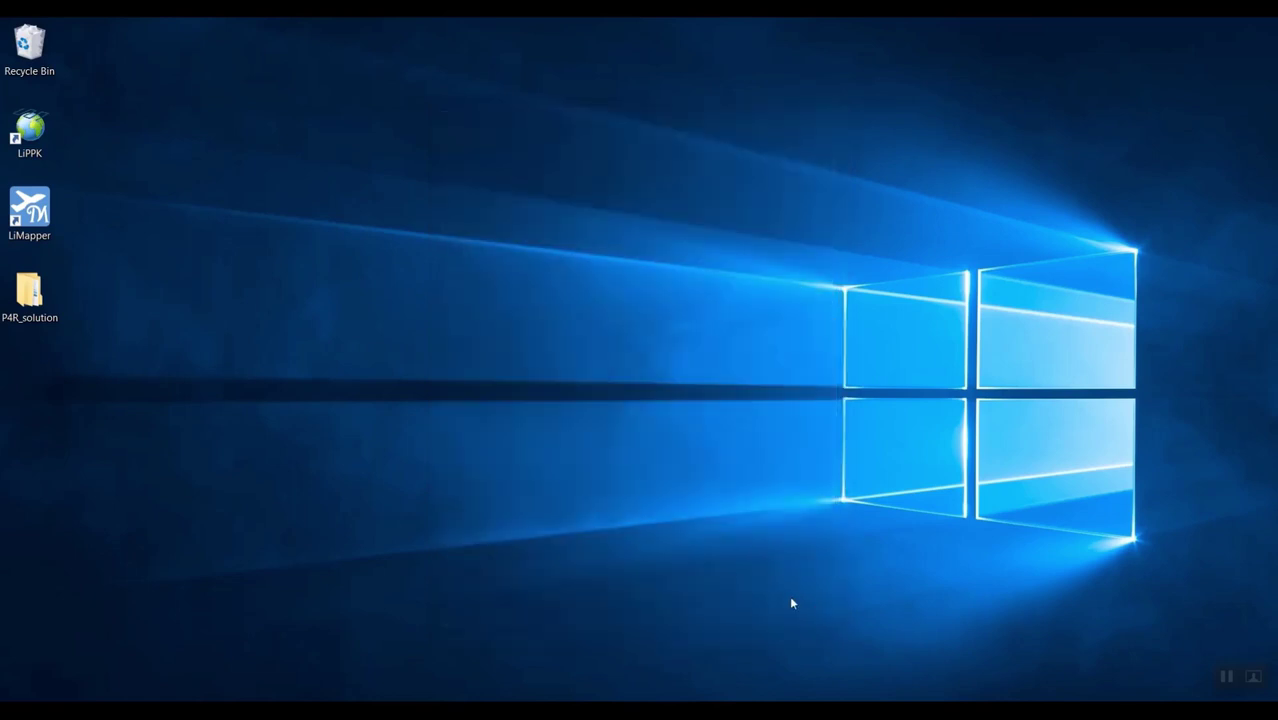
Examine the LiNav_GNSS_Extraction text file in P4R_solution's LiPPK/POSProc folder and close it.
double_click(30, 285)
double_click(422, 276)
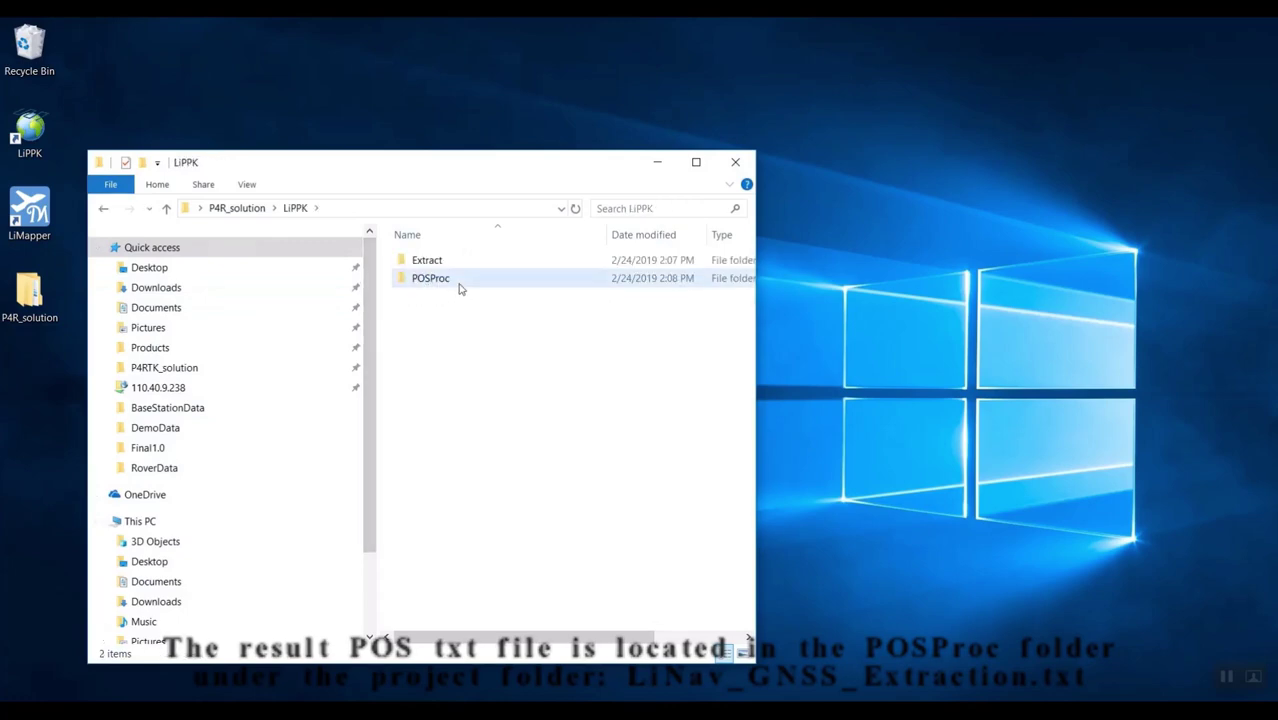
double_click(459, 283)
double_click(470, 296)
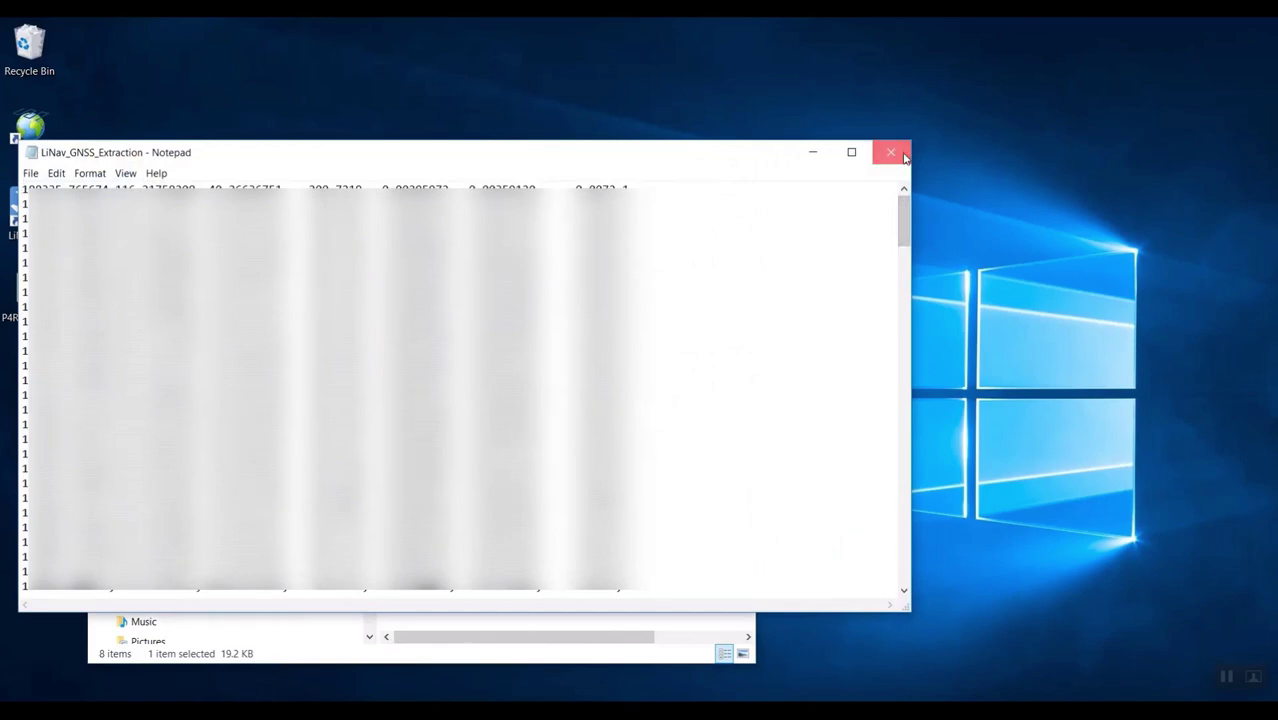
left_click(903, 155)
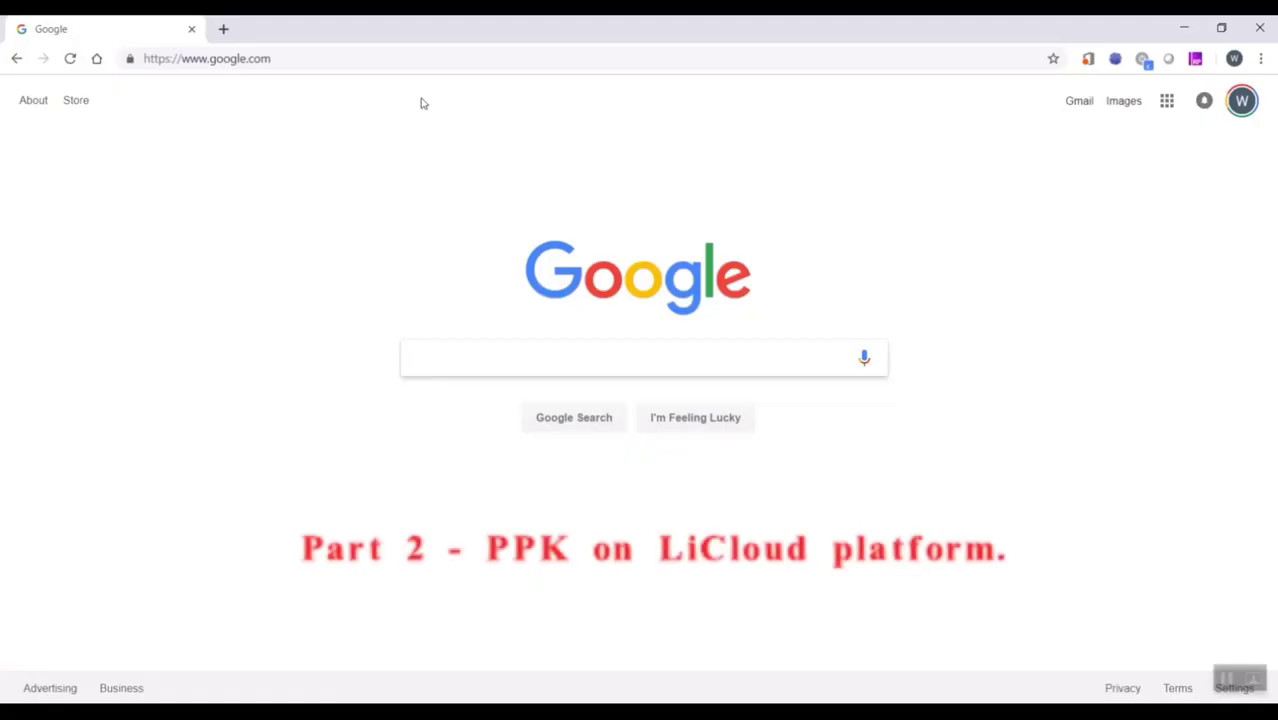
Switch to the Chrome browser and open the LiCloud site at lidar360online.com/welcome.
left_click(409, 60)
type("lidar360online.com/welcome")
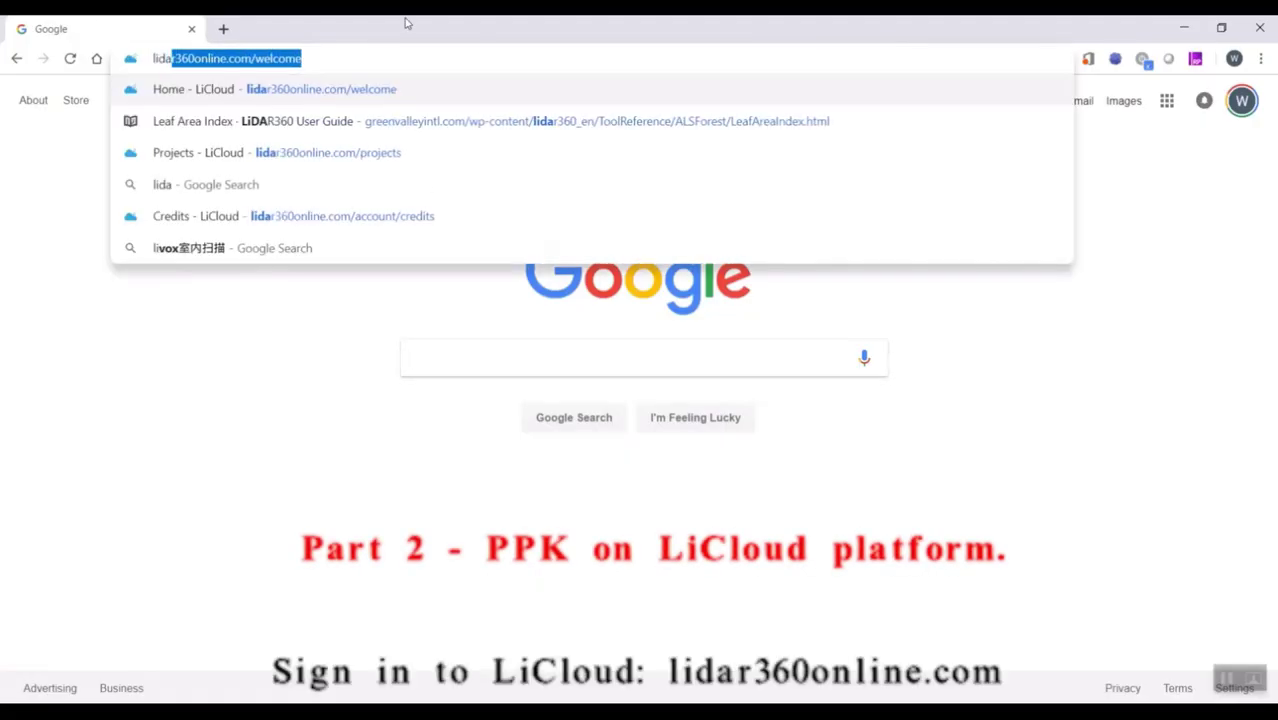
left_click(392, 58)
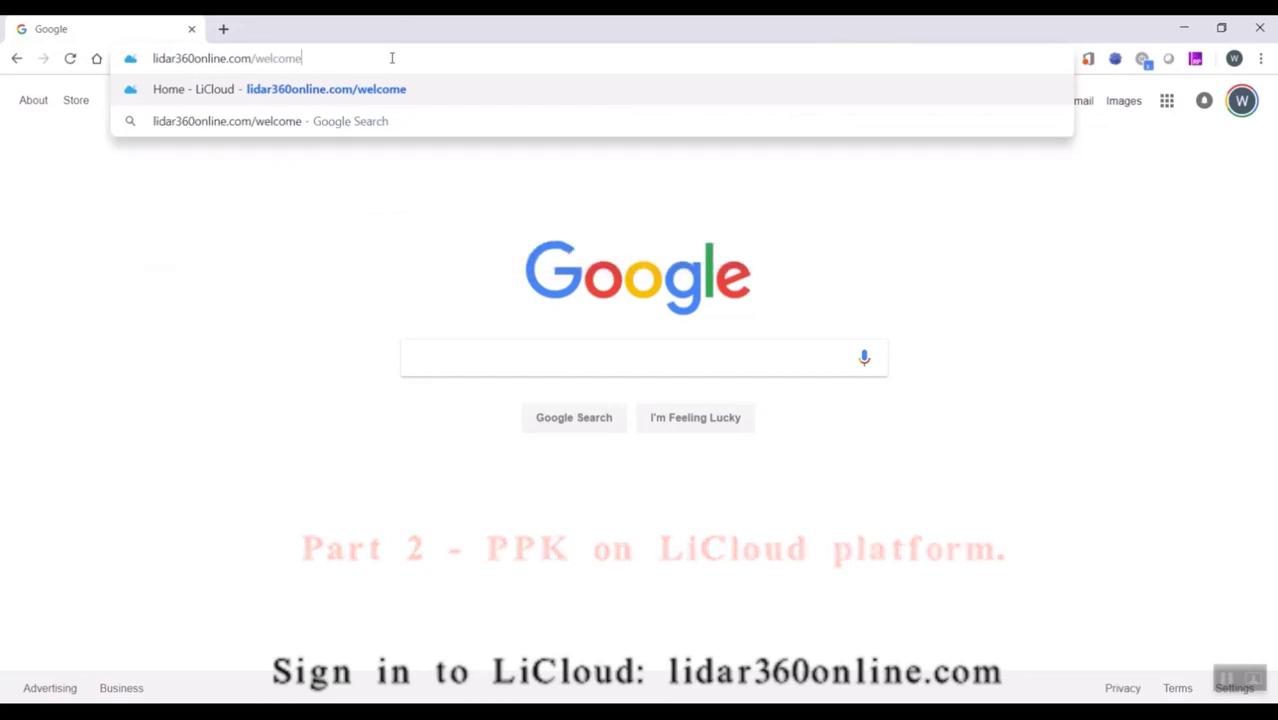
key("Return")
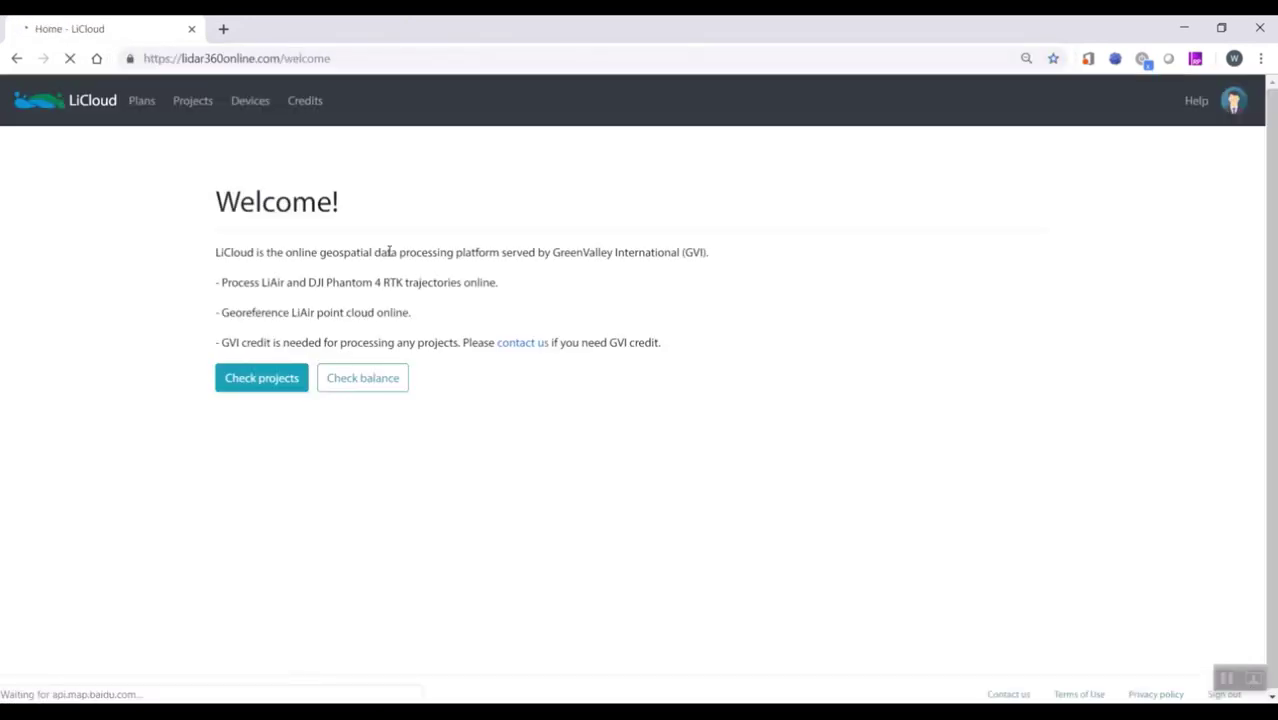
Create a new LiCloud project named P4R_PPK with the device type DJI P4R.
left_click(193, 101)
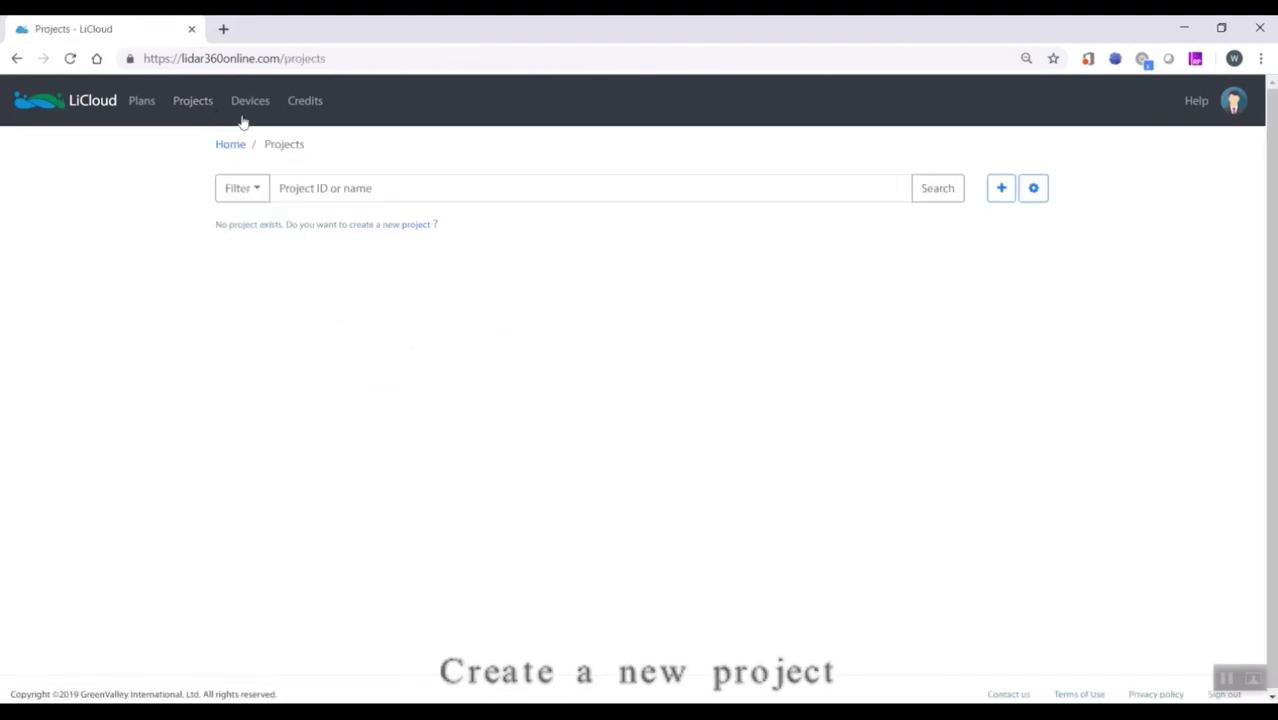
left_click(1001, 190)
left_click(602, 222)
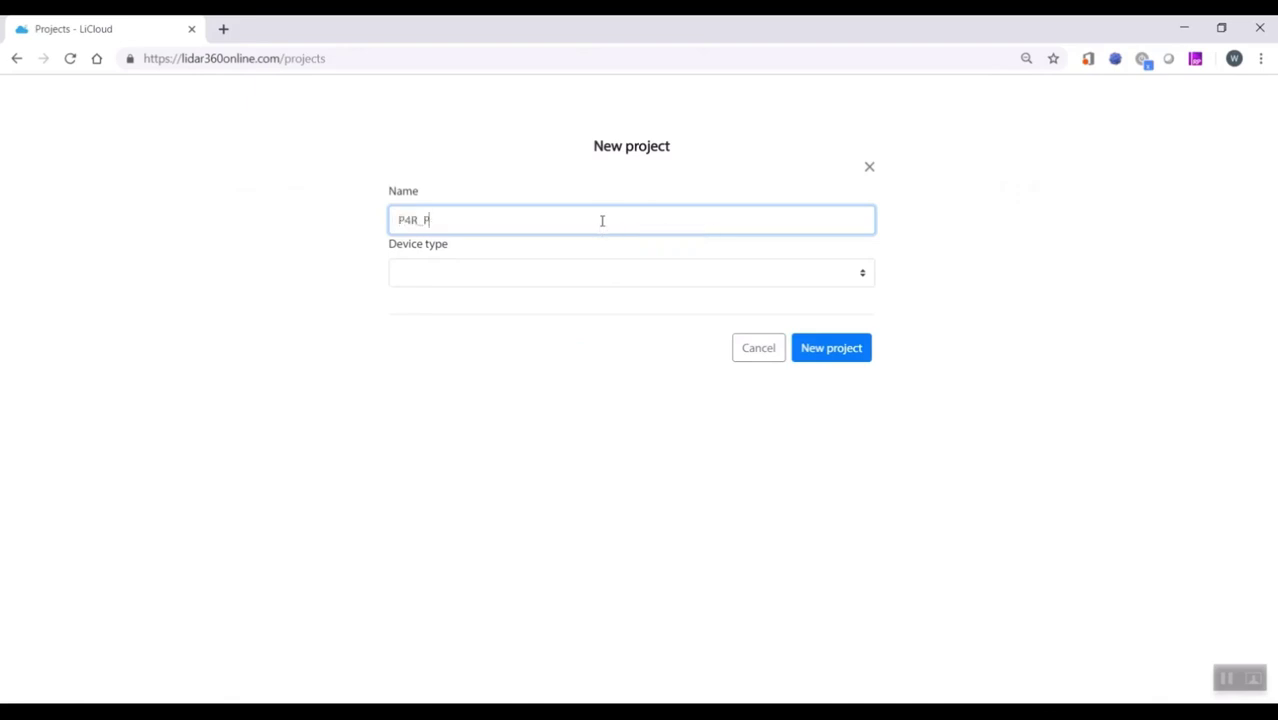
type("P4R_PPK")
left_click(545, 281)
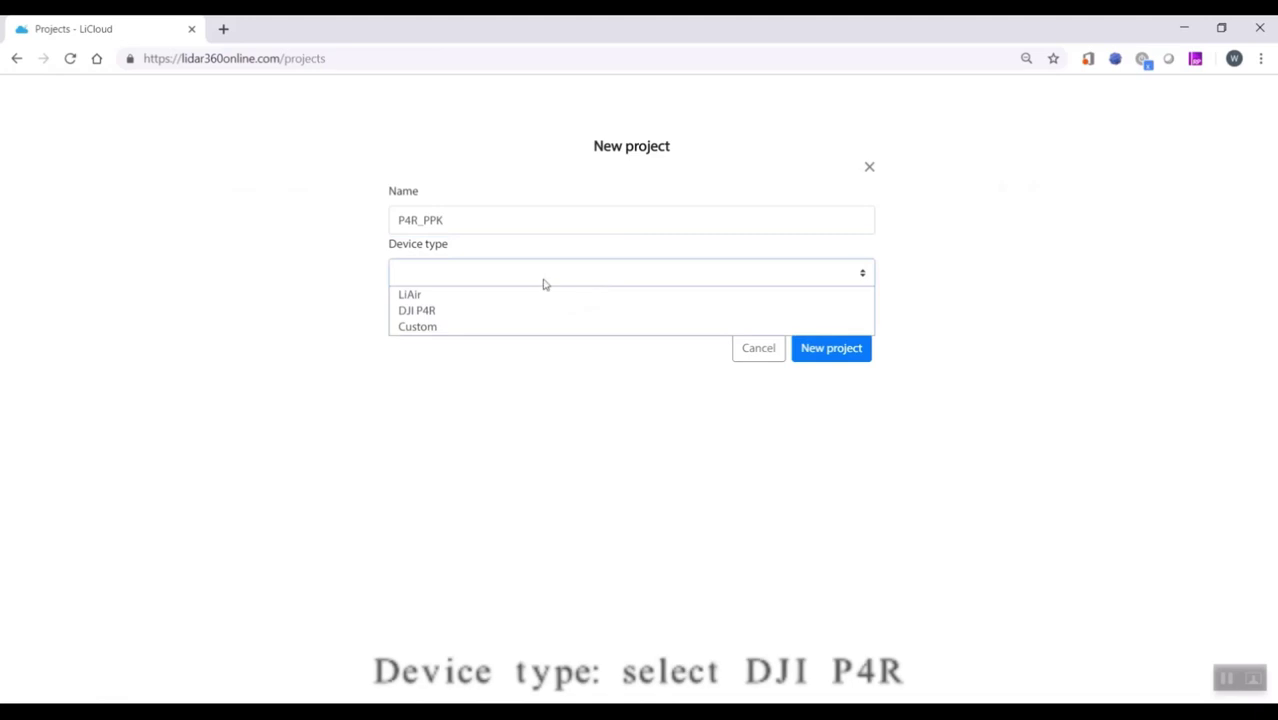
left_click(440, 312)
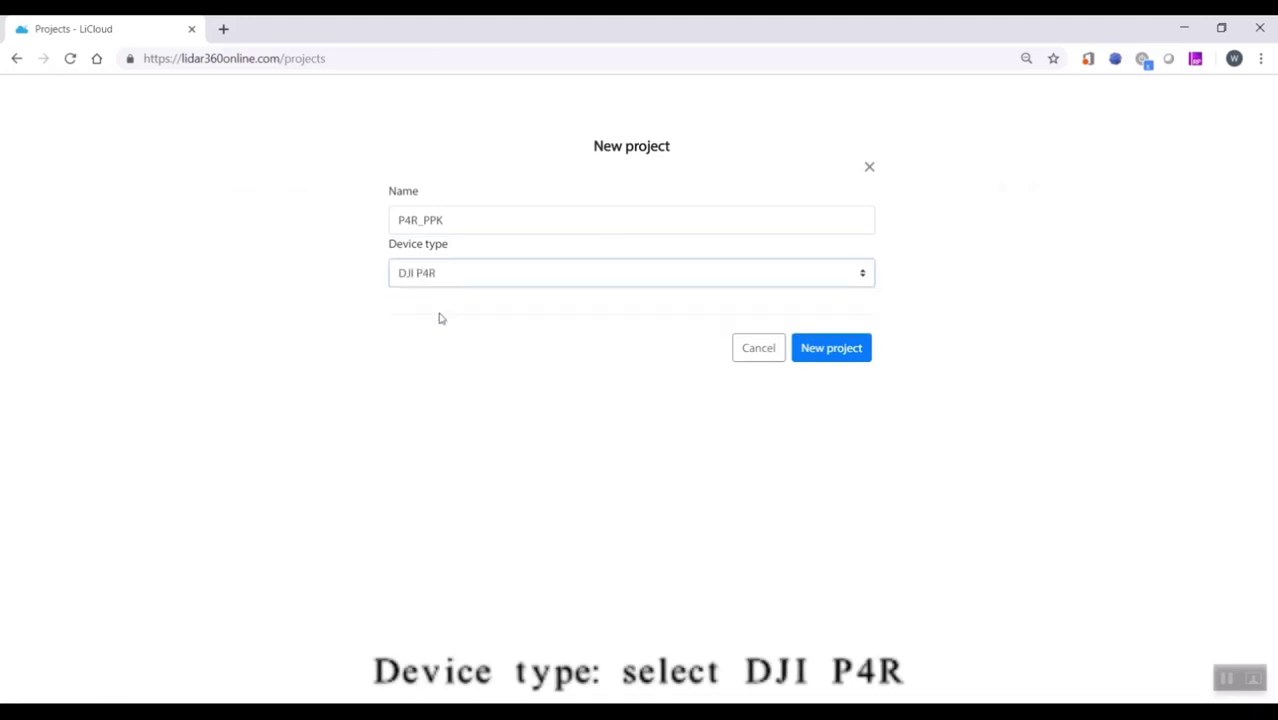
left_click(854, 352)
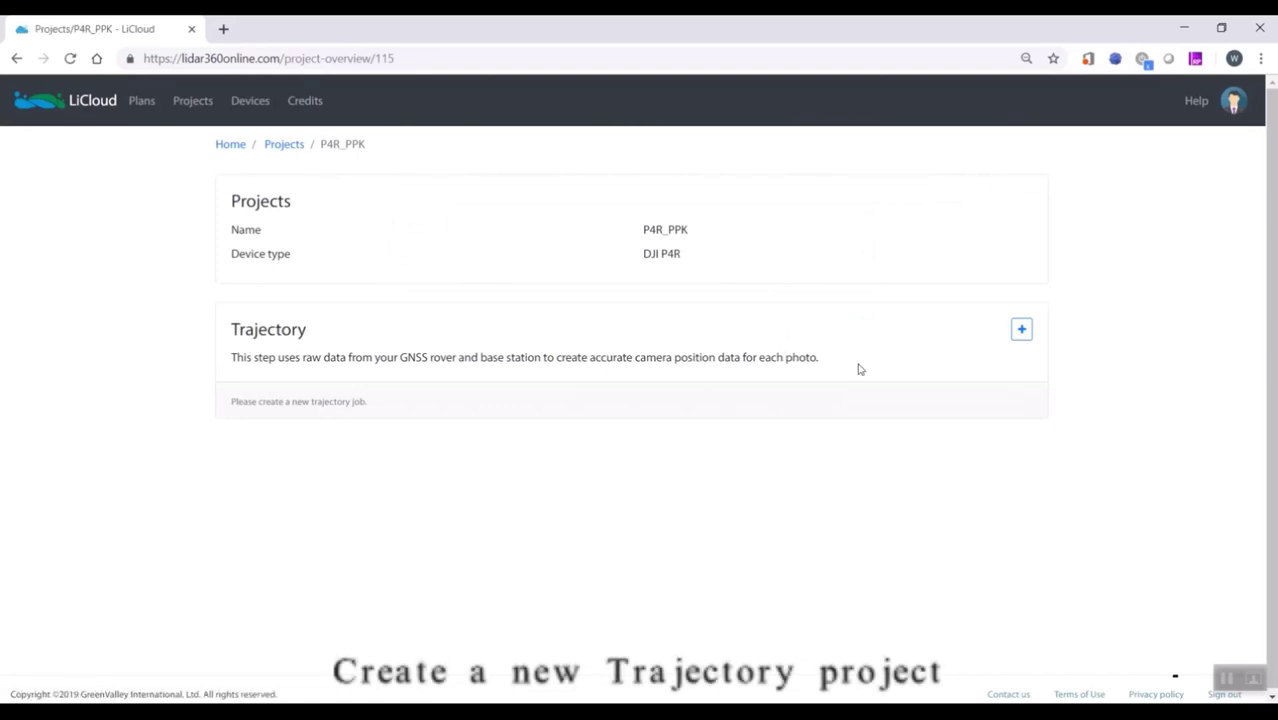
Create a new trajectory job in the P4R_PPK project and review its rover, base station and output settings.
left_click(1021, 329)
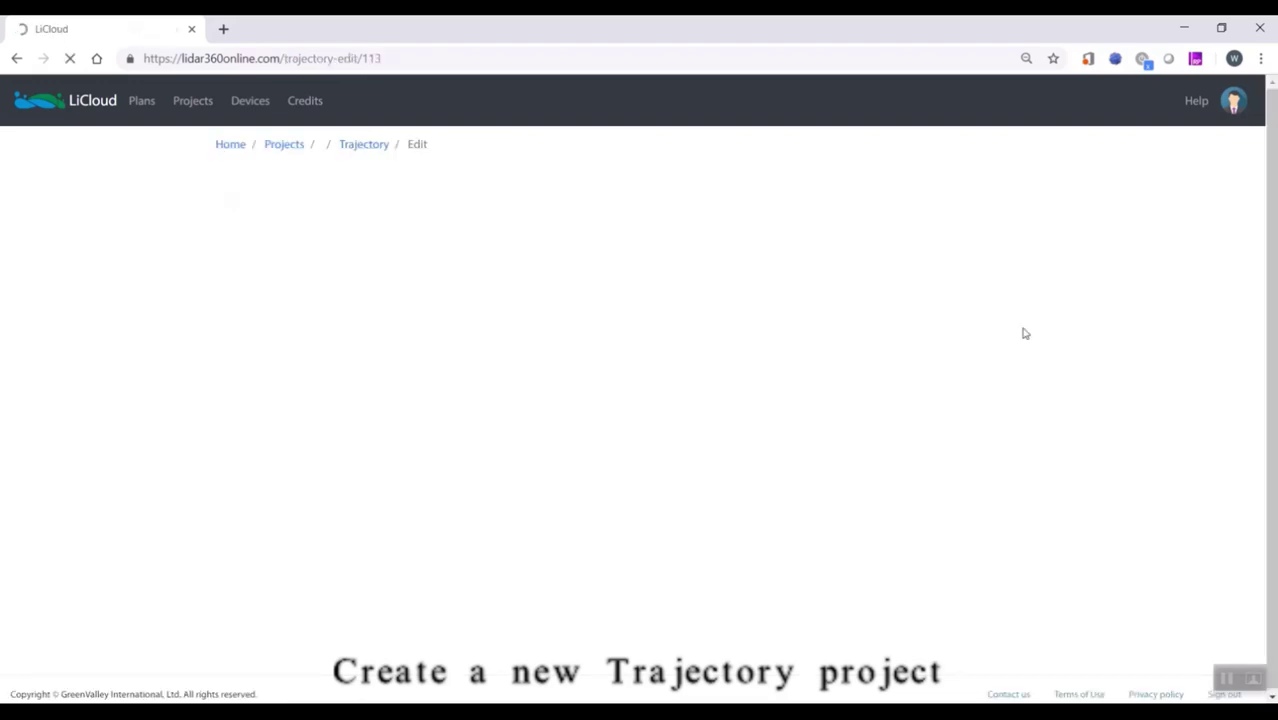
scroll(1023, 333, "down", 1)
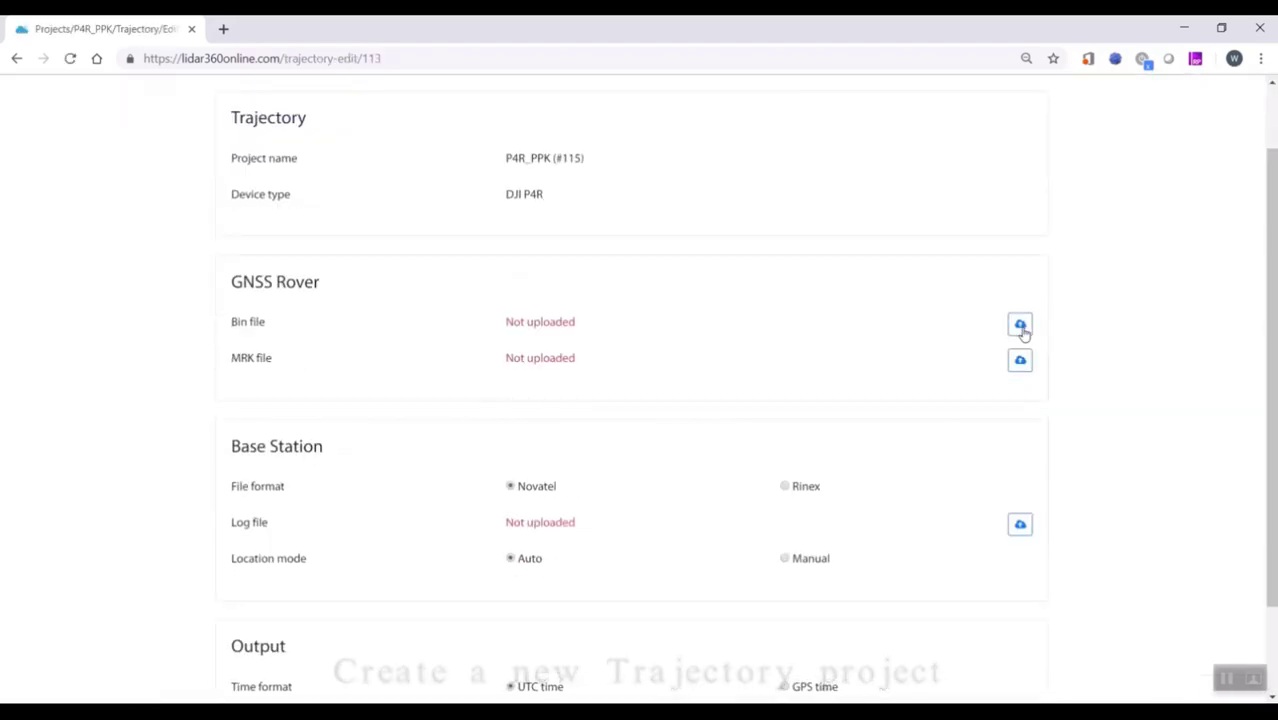
scroll(1023, 333, "down", 1)
scroll(1023, 333, "up", 1)
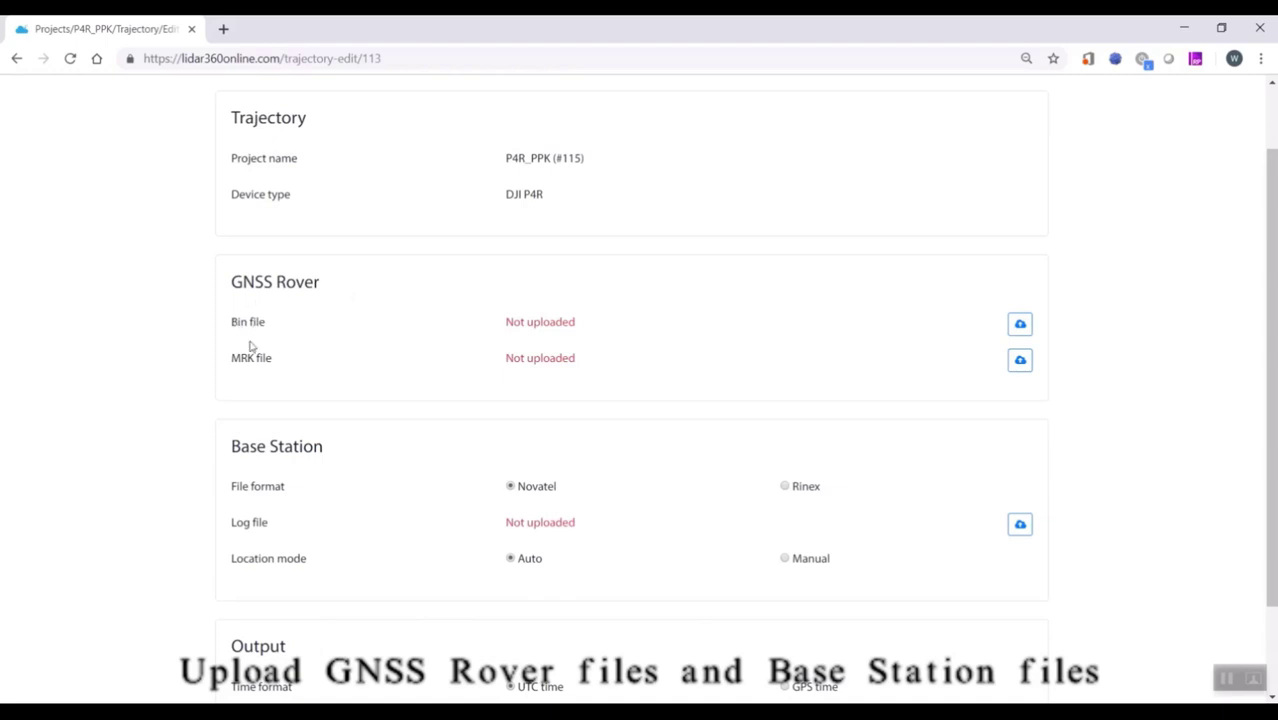
Upload 100_0612_PPKRAW.bin from P4R_solution's RoverData folder as the GNSS rover's bin file.
left_click(1020, 324)
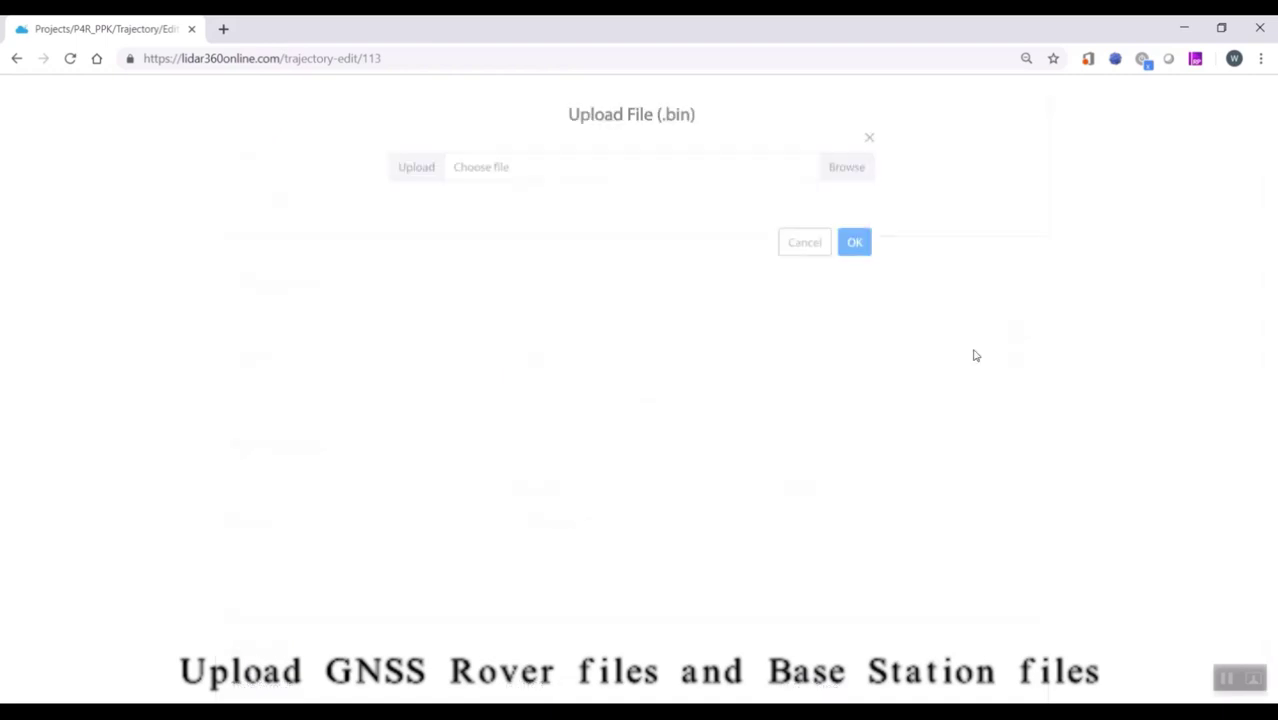
left_click(846, 203)
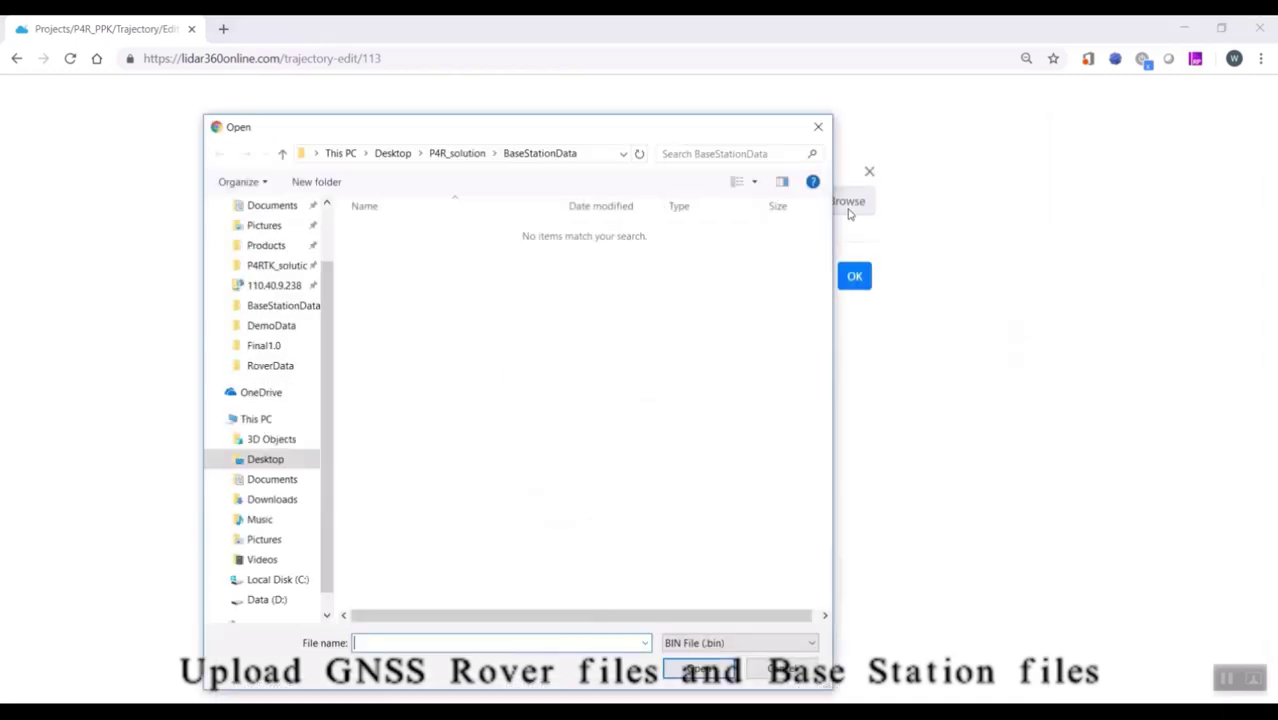
left_click(472, 153)
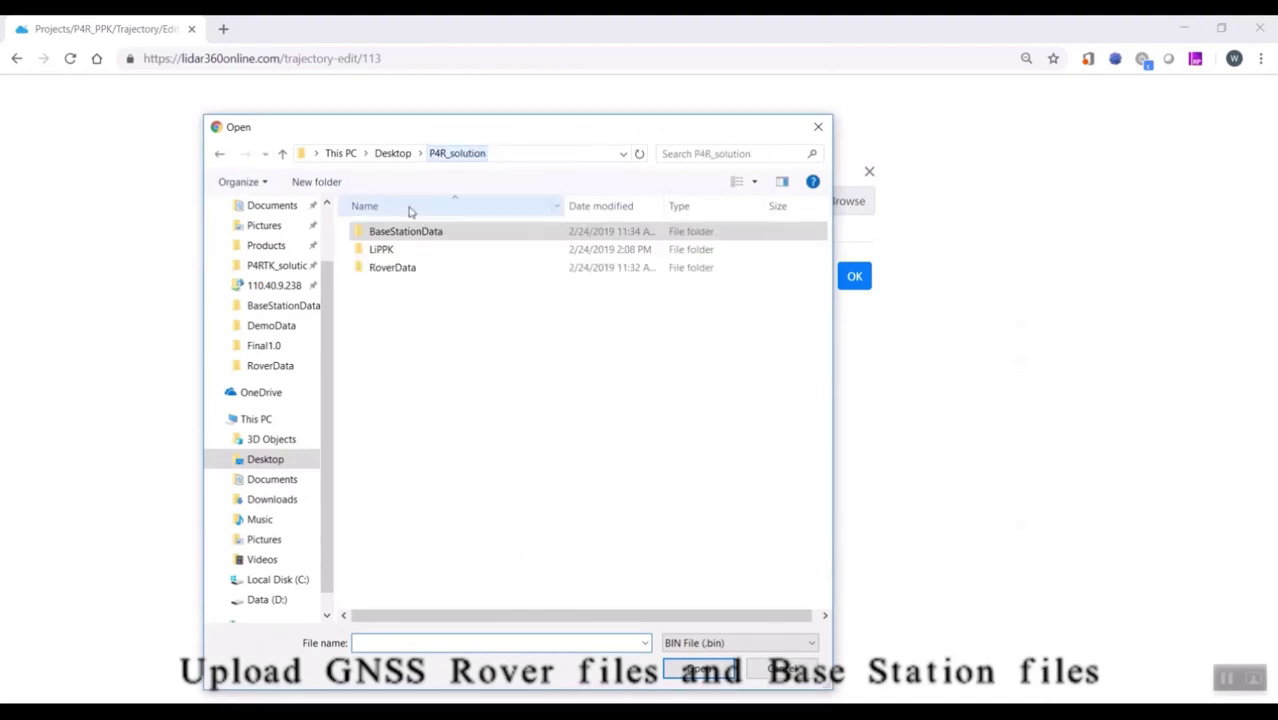
double_click(412, 268)
left_click(497, 296)
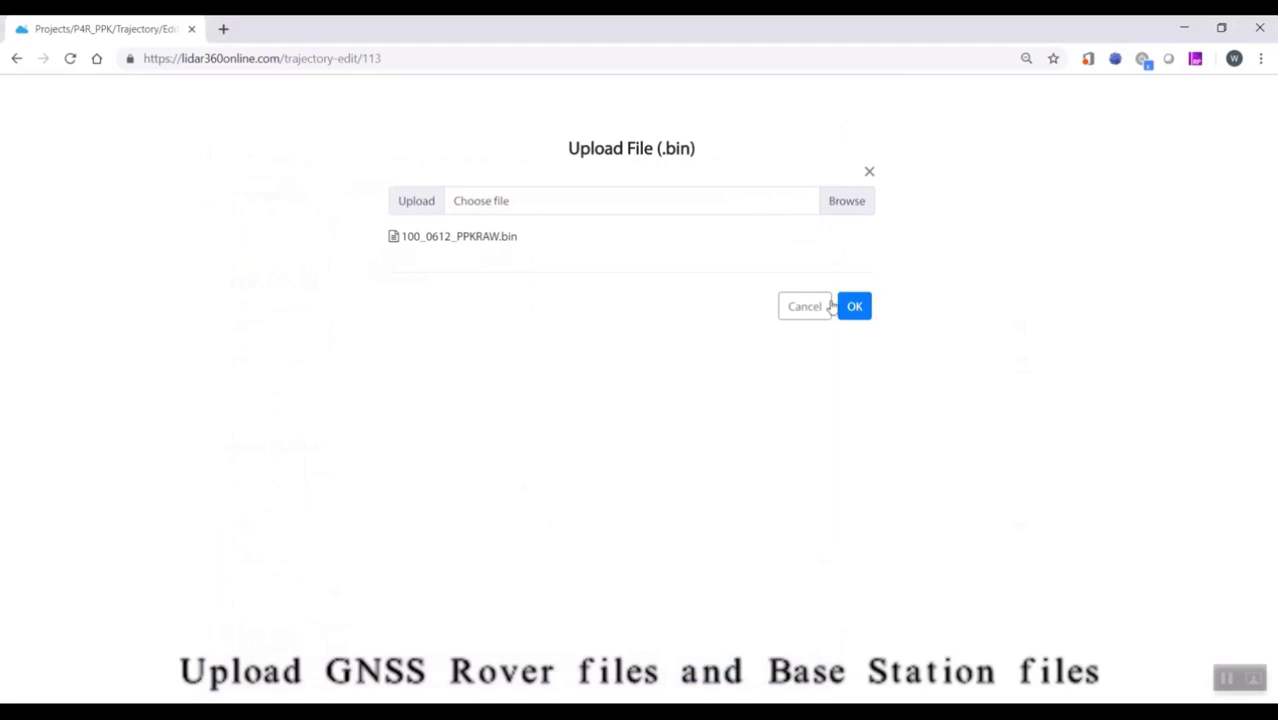
left_click(844, 316)
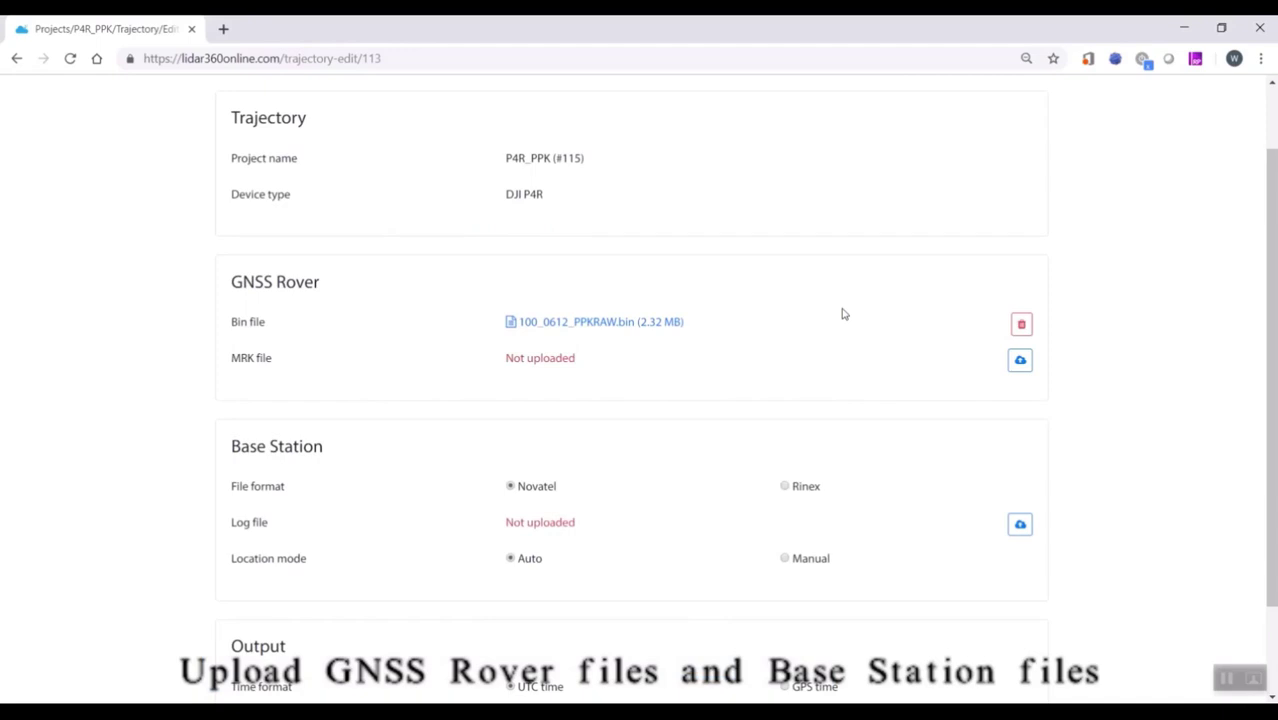
Upload 100_0612_Timestamp.MRK from the RoverData folder as the GNSS rover's MRK file.
left_click(1019, 361)
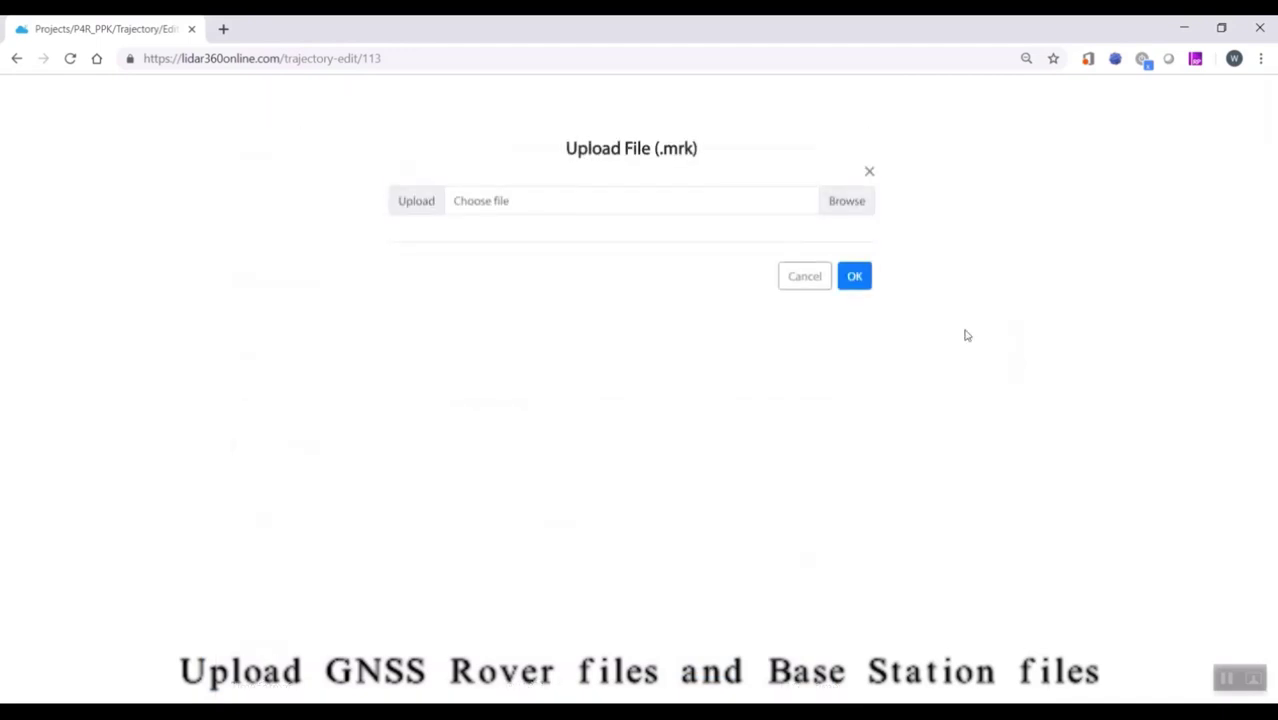
left_click(852, 202)
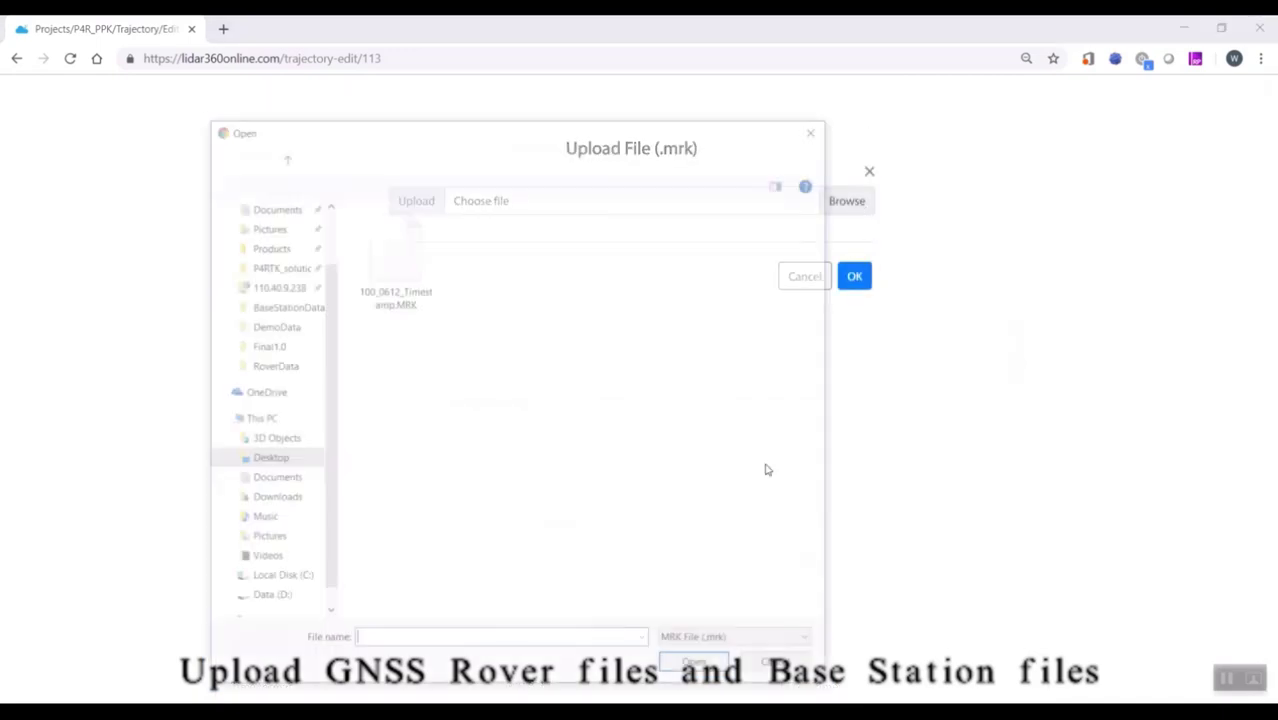
left_click(430, 305)
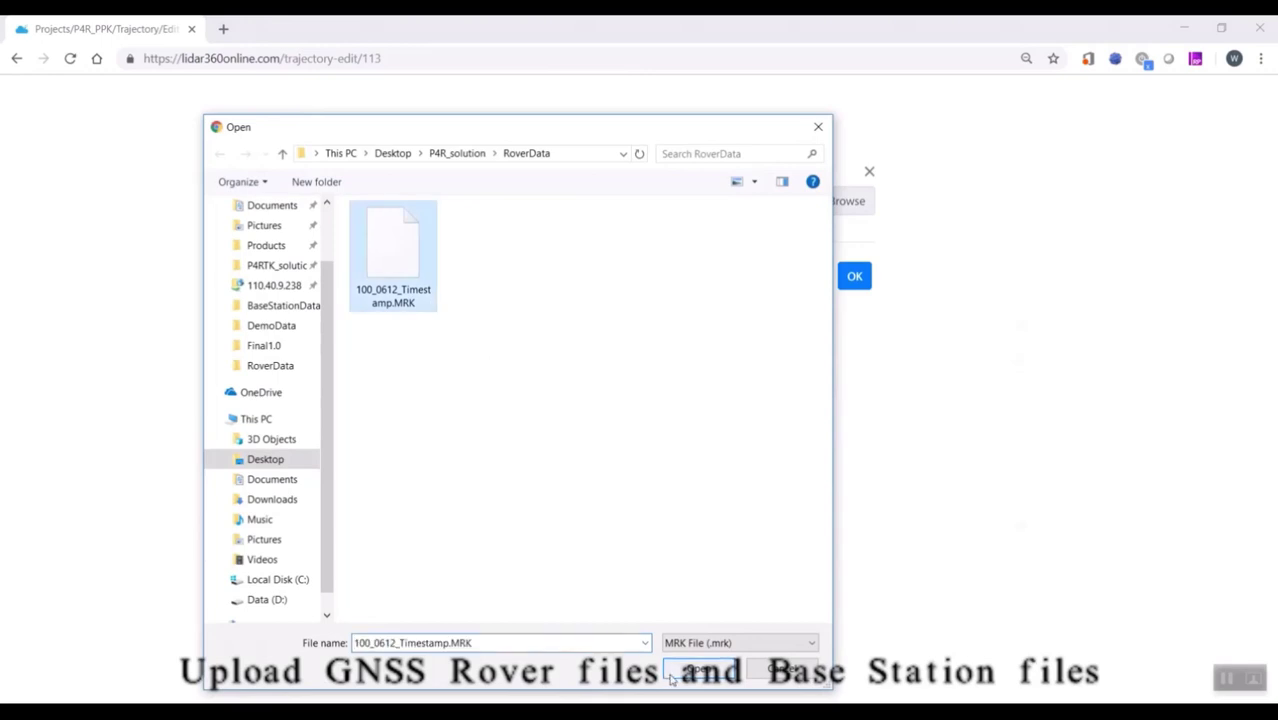
left_click(700, 670)
left_click(852, 310)
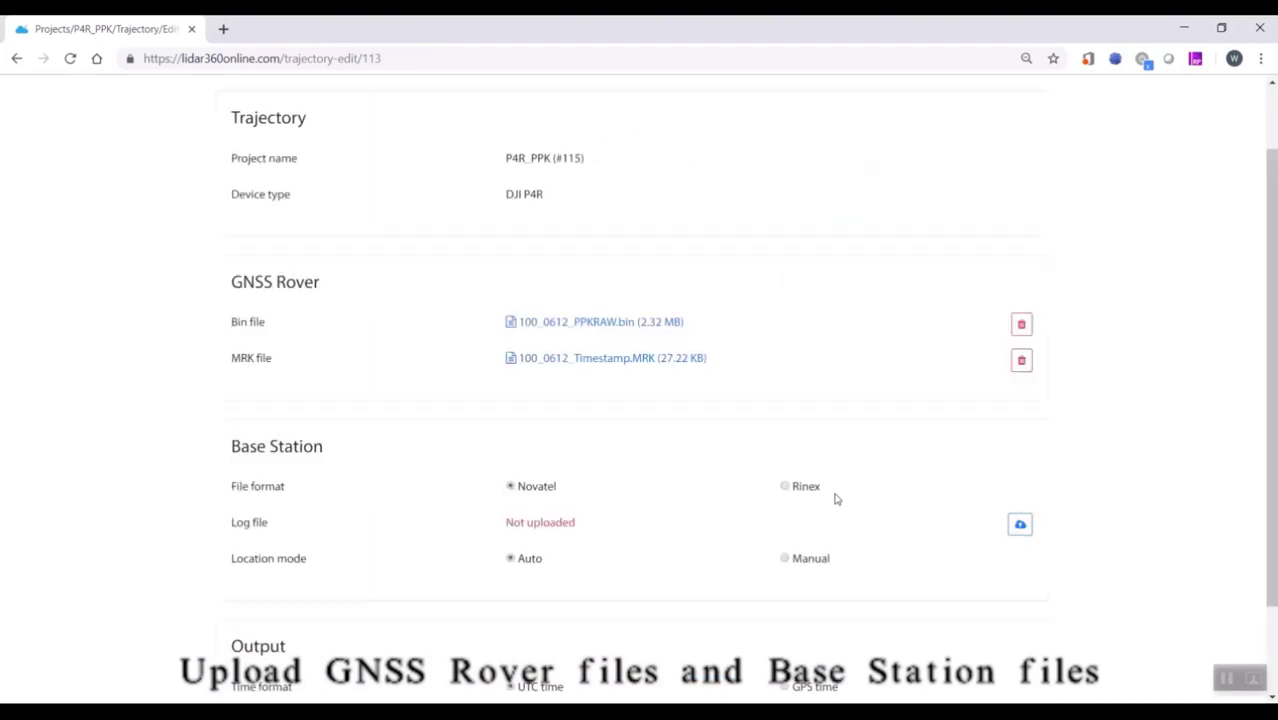
Upload 20181113021904.log from P4R_solution's BaseStationData folder as the base station's log file and save the trajectory job.
scroll(836, 498, "down", 2)
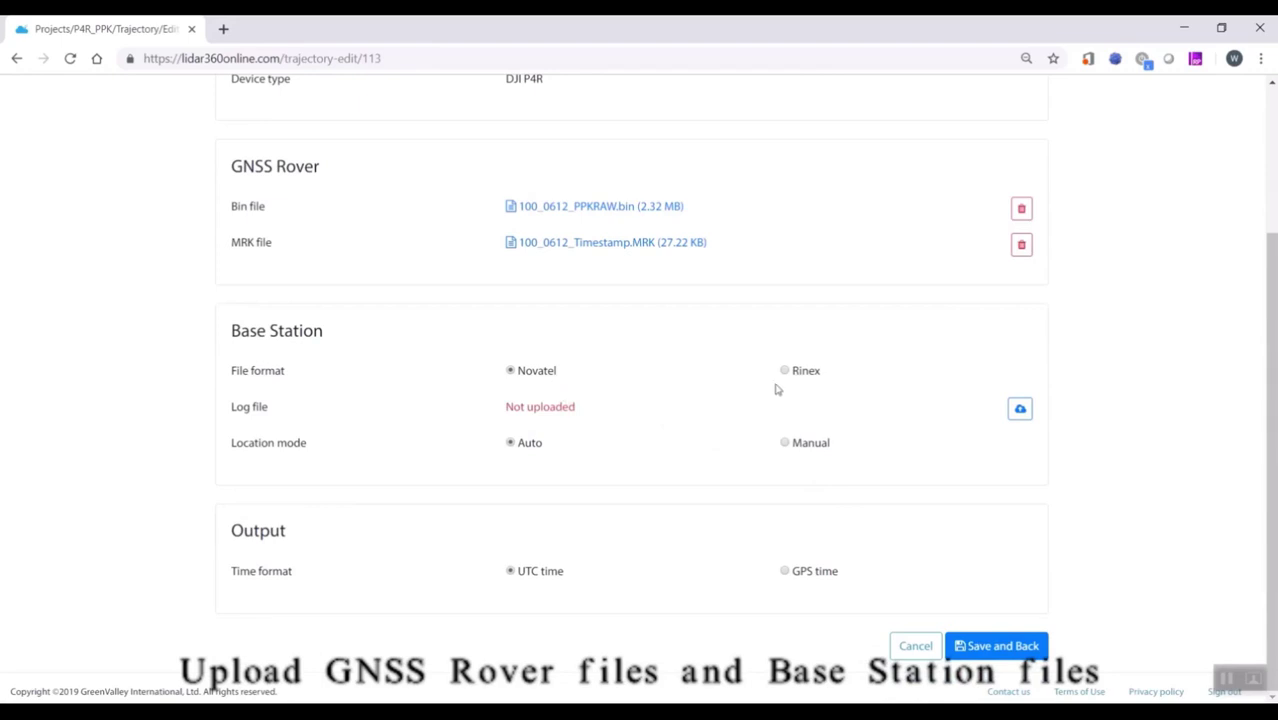
left_click(1019, 410)
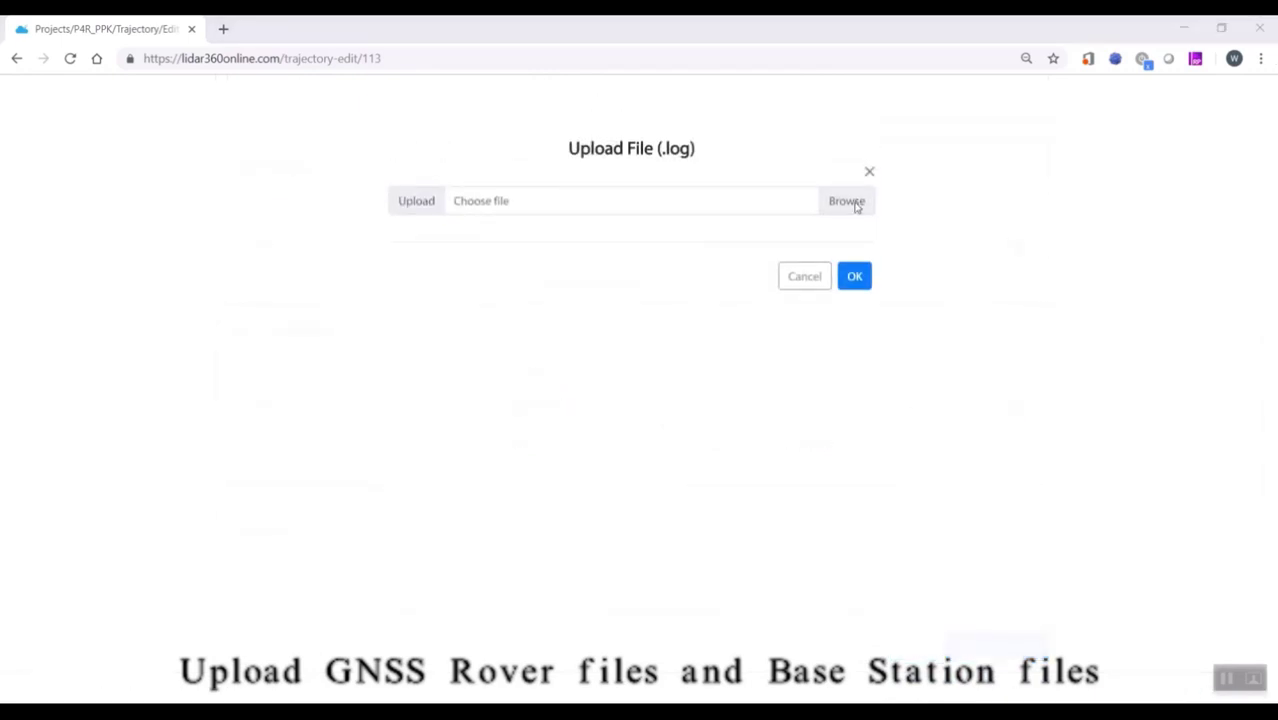
left_click(855, 204)
left_click(456, 153)
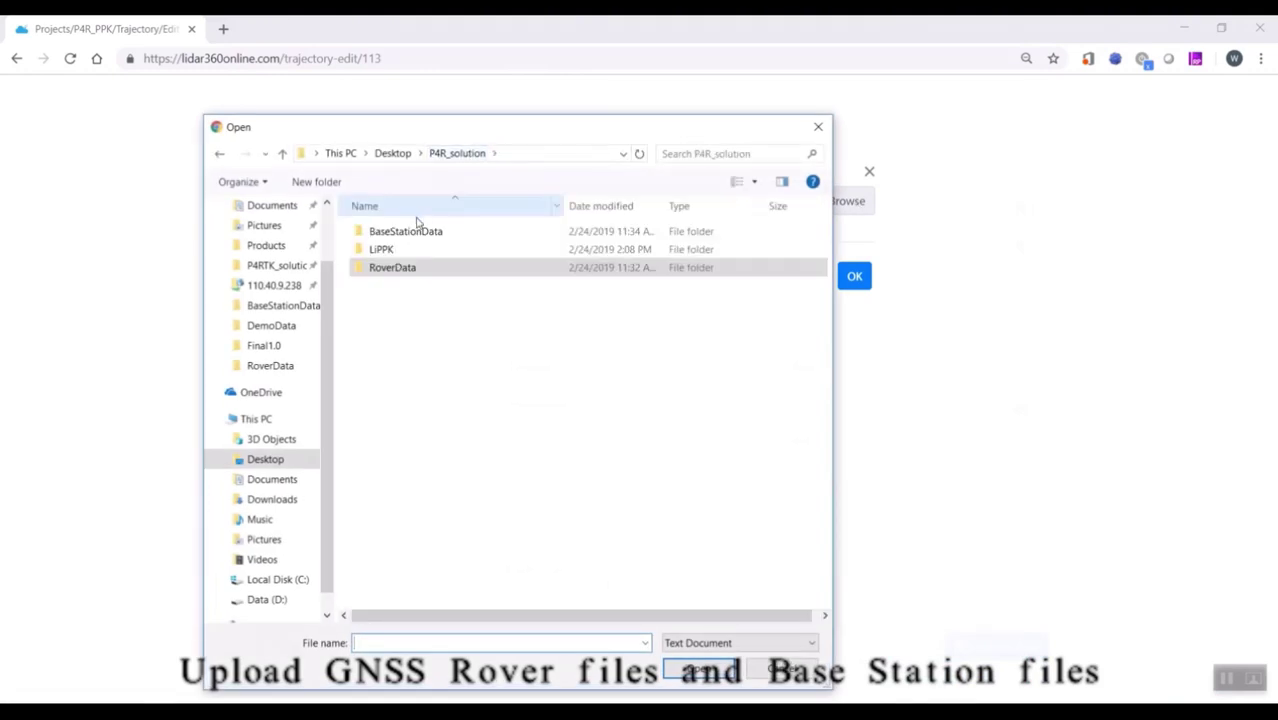
double_click(415, 230)
left_click(420, 236)
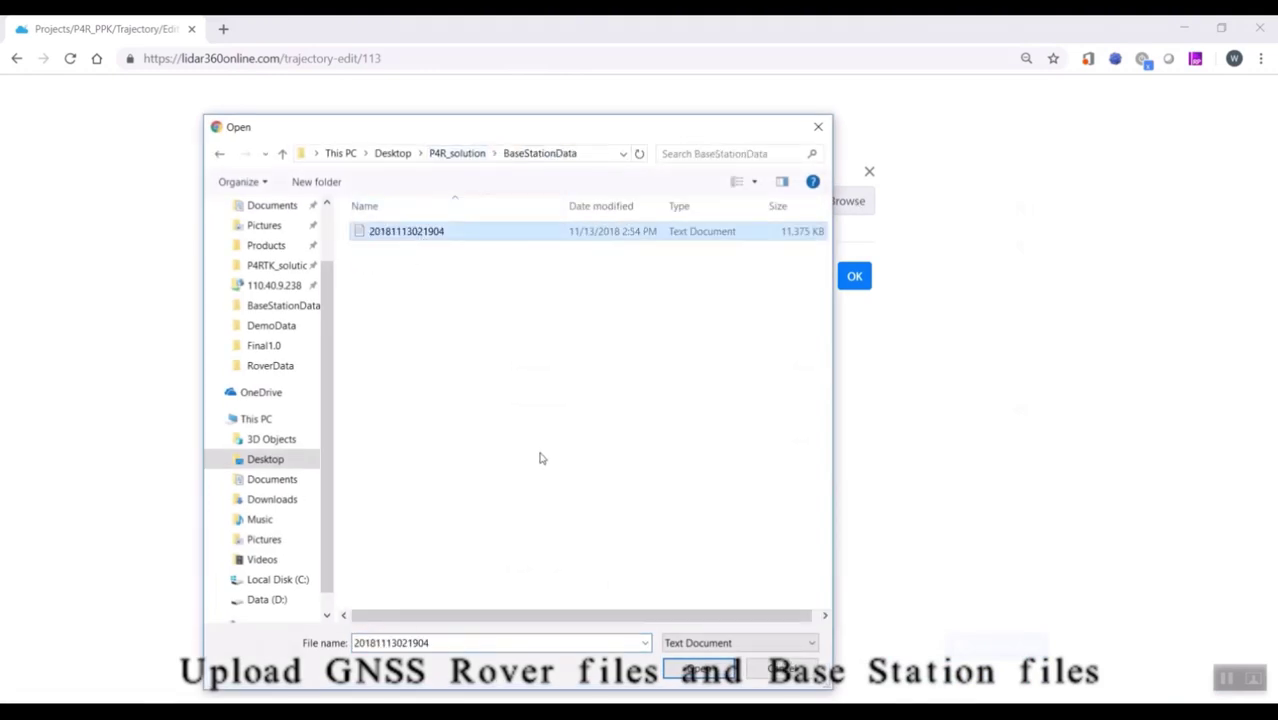
left_click(703, 670)
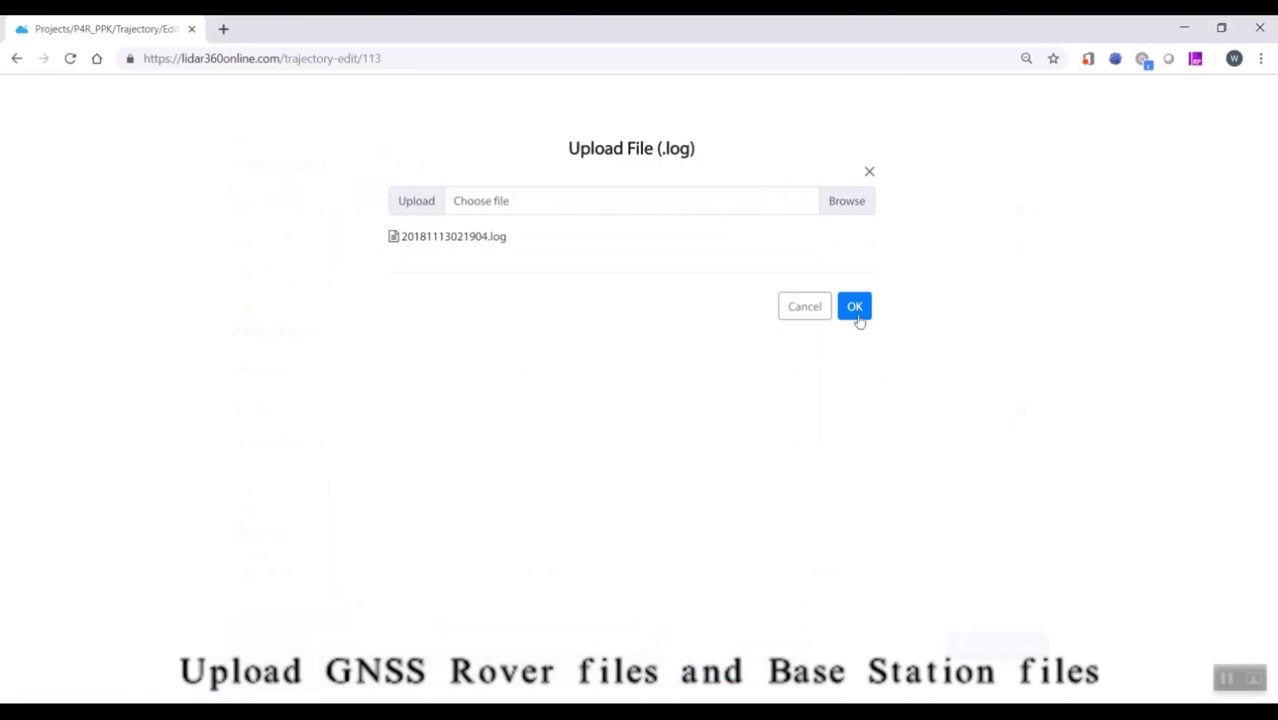
left_click(855, 310)
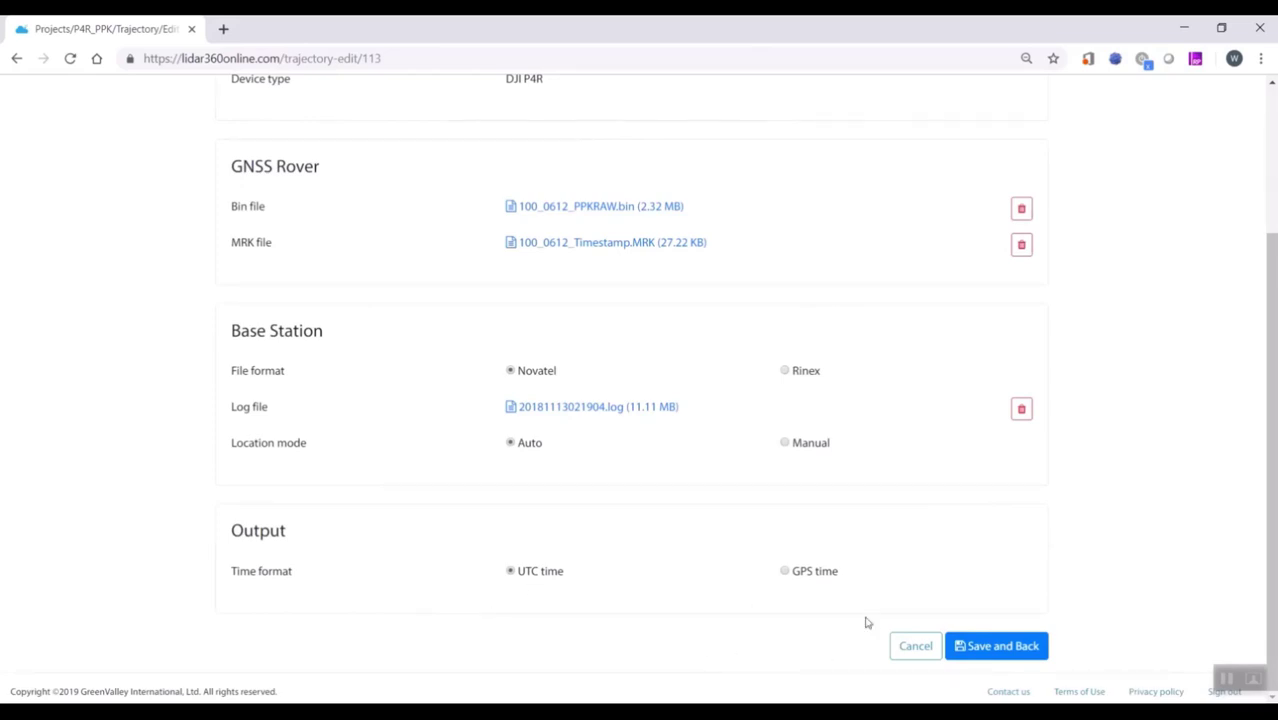
left_click(952, 647)
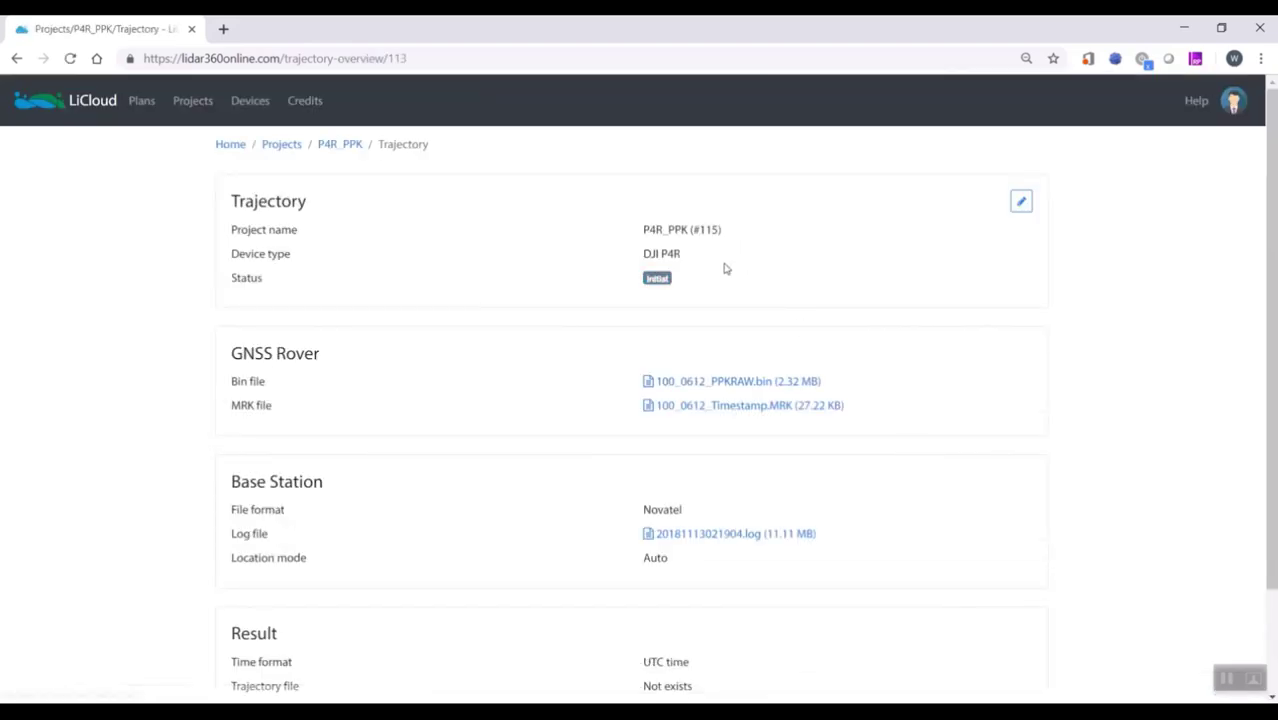
Run the fast process on the P4R_PPK trajectory job and confirm submitting the task.
scroll(722, 380, "down", 2)
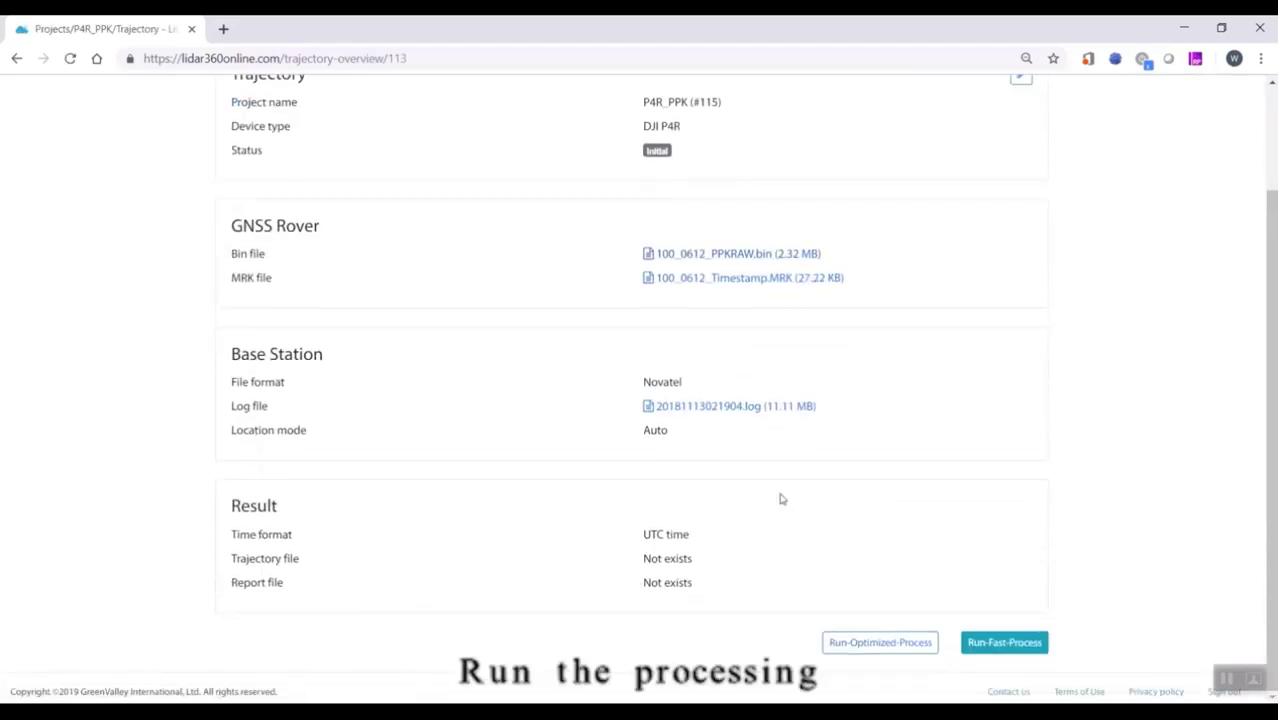
left_click(1003, 644)
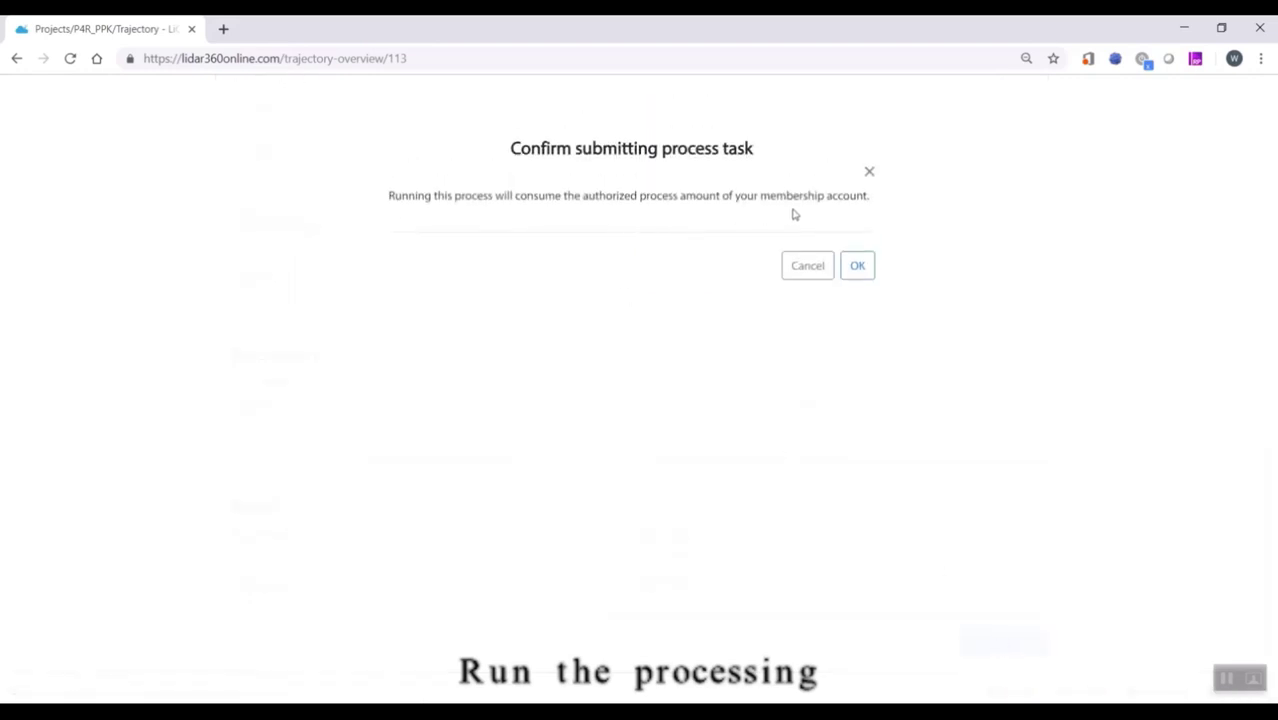
left_click(857, 276)
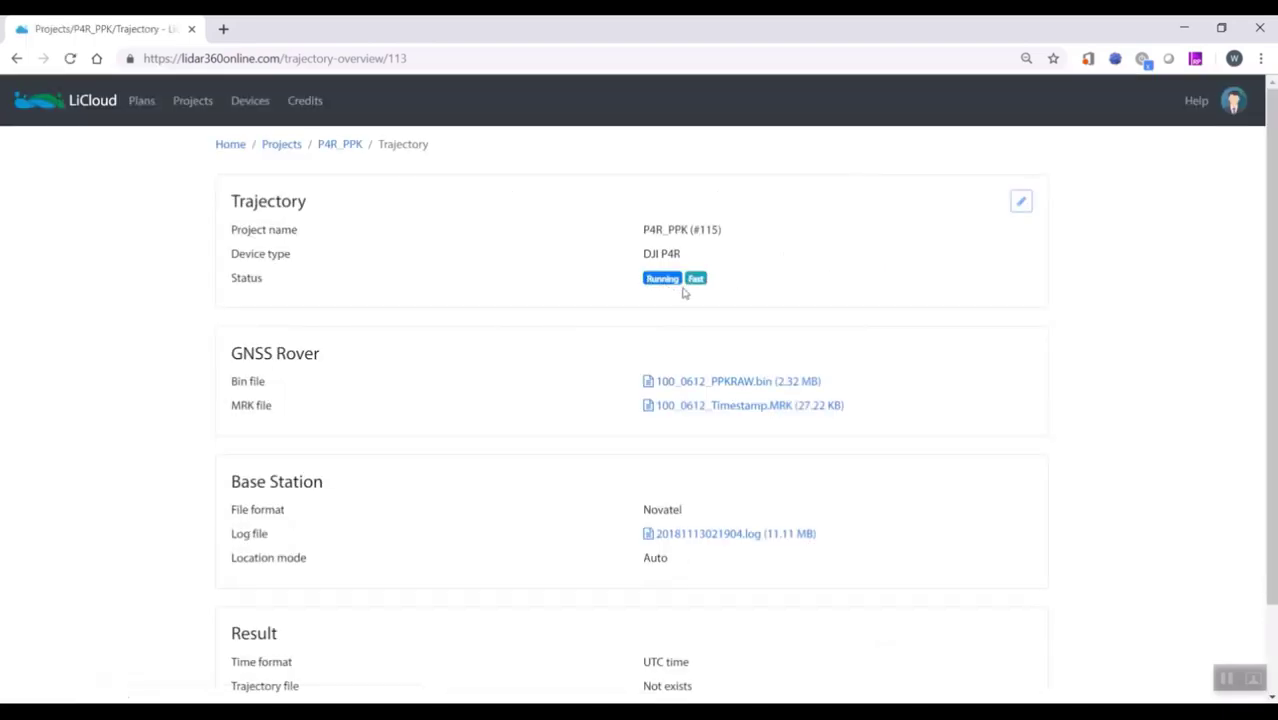
scroll(684, 292, "down", 2)
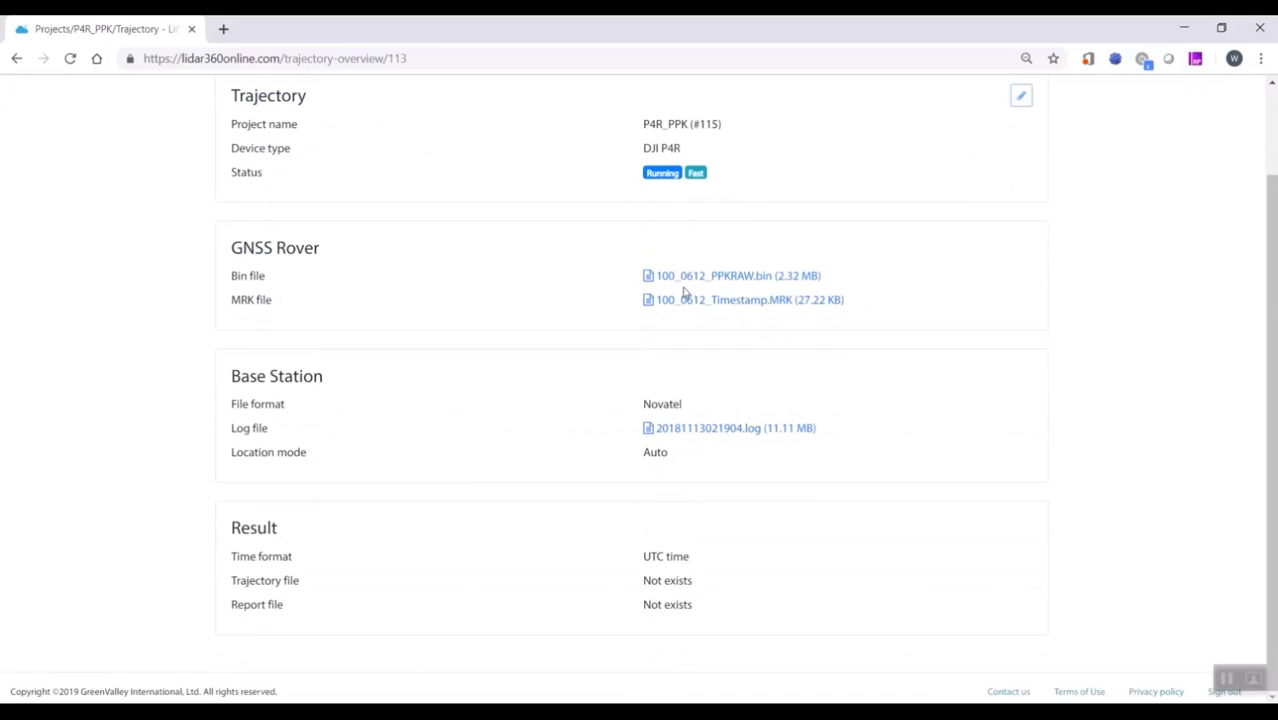
scroll(684, 292, "up", 1)
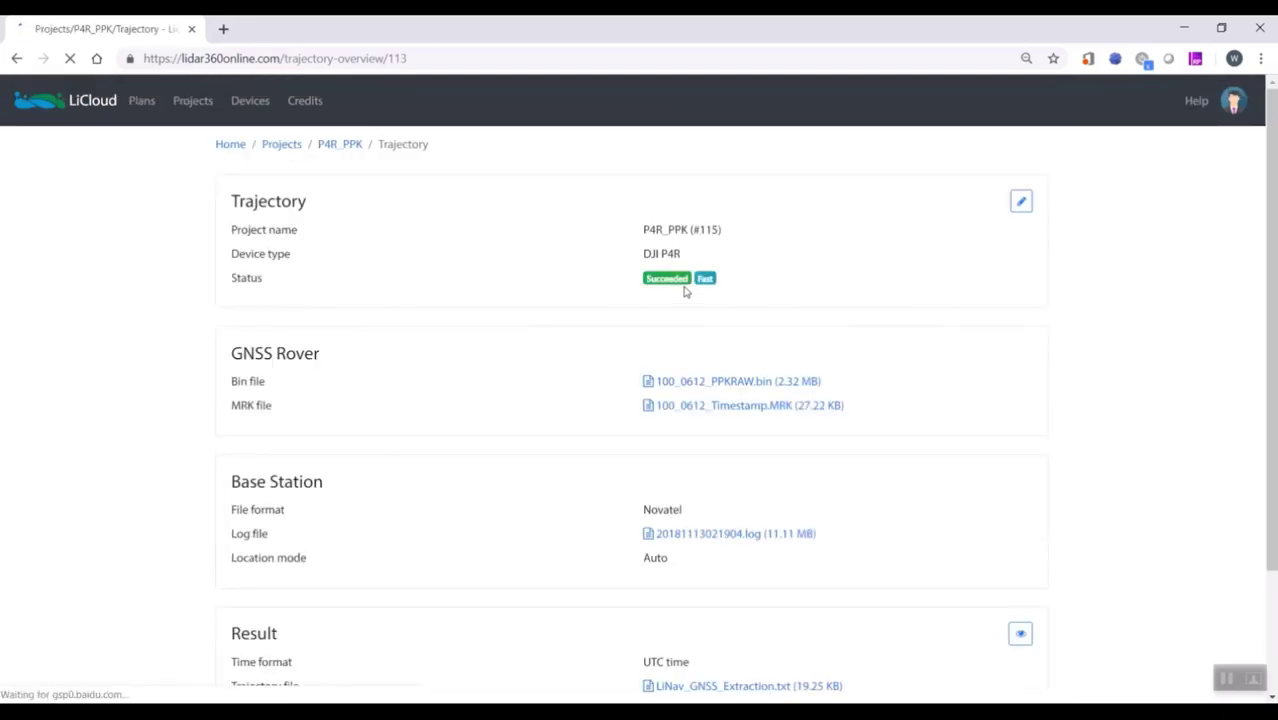
Download the resulting LiNav_GNSS_Extraction.txt trajectory file, open it for a look and close it.
scroll(748, 480, "down", 3)
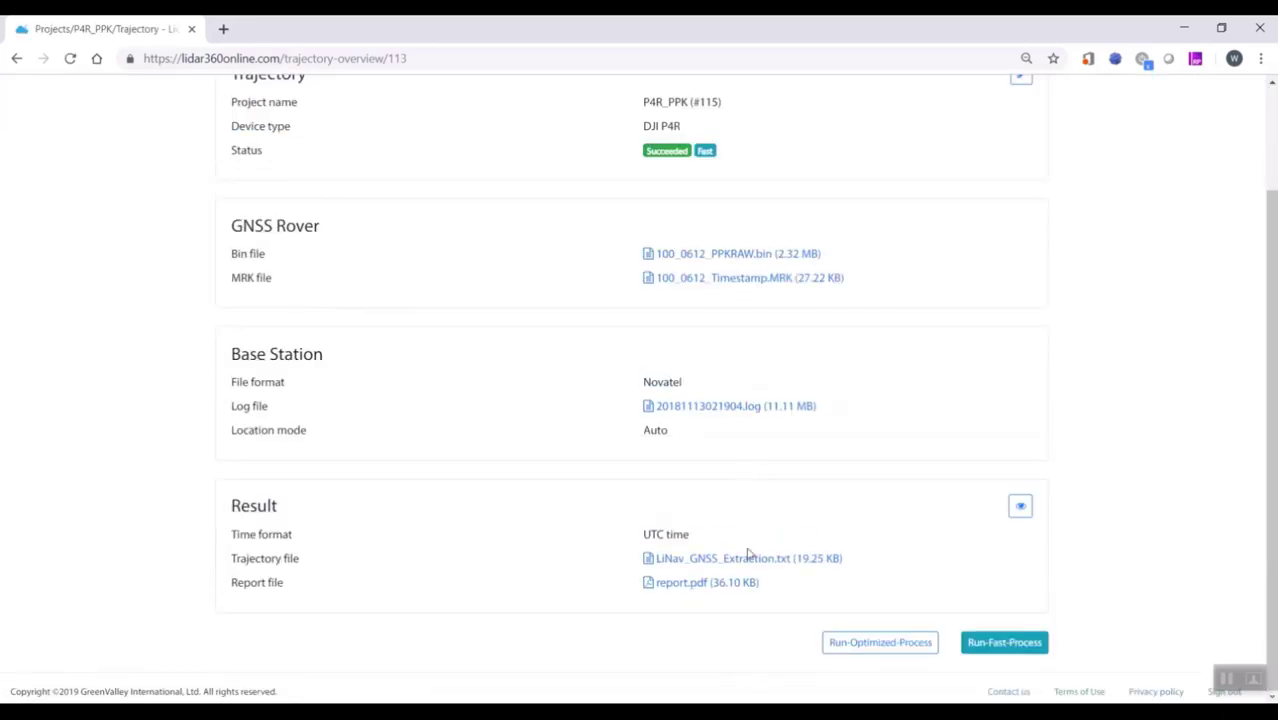
left_click(1021, 507)
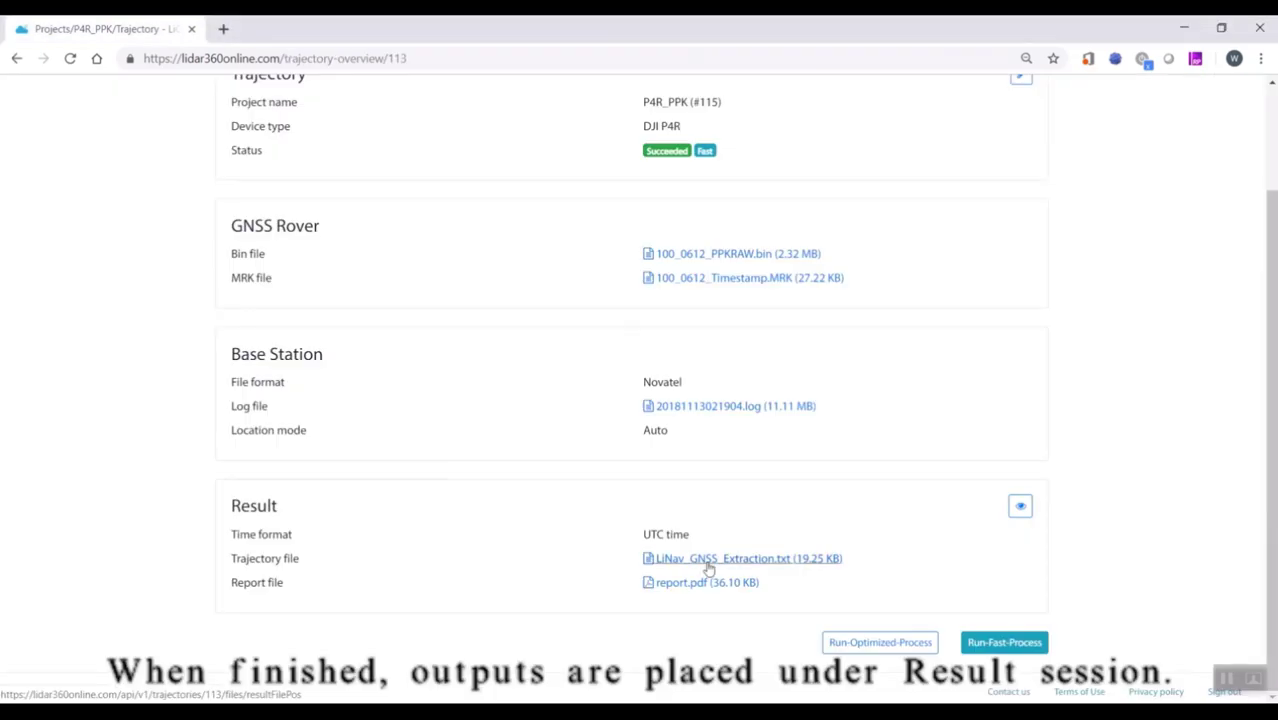
left_click(708, 562)
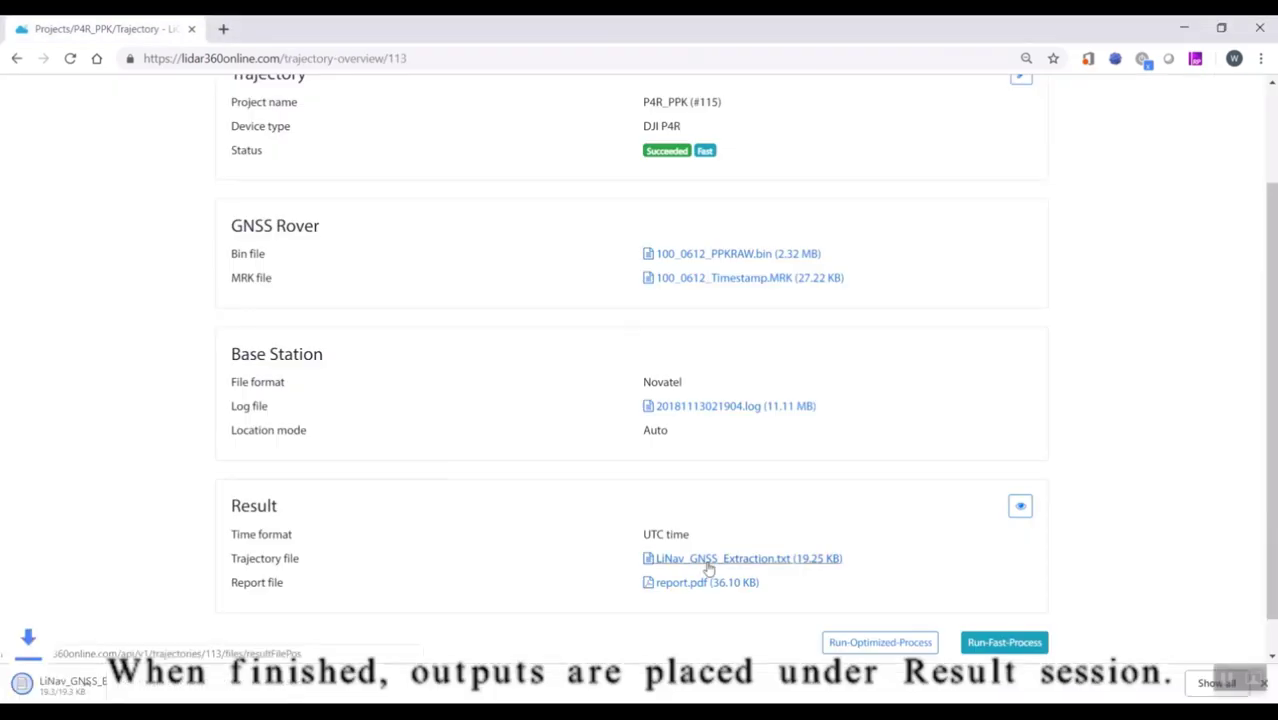
left_click(103, 686)
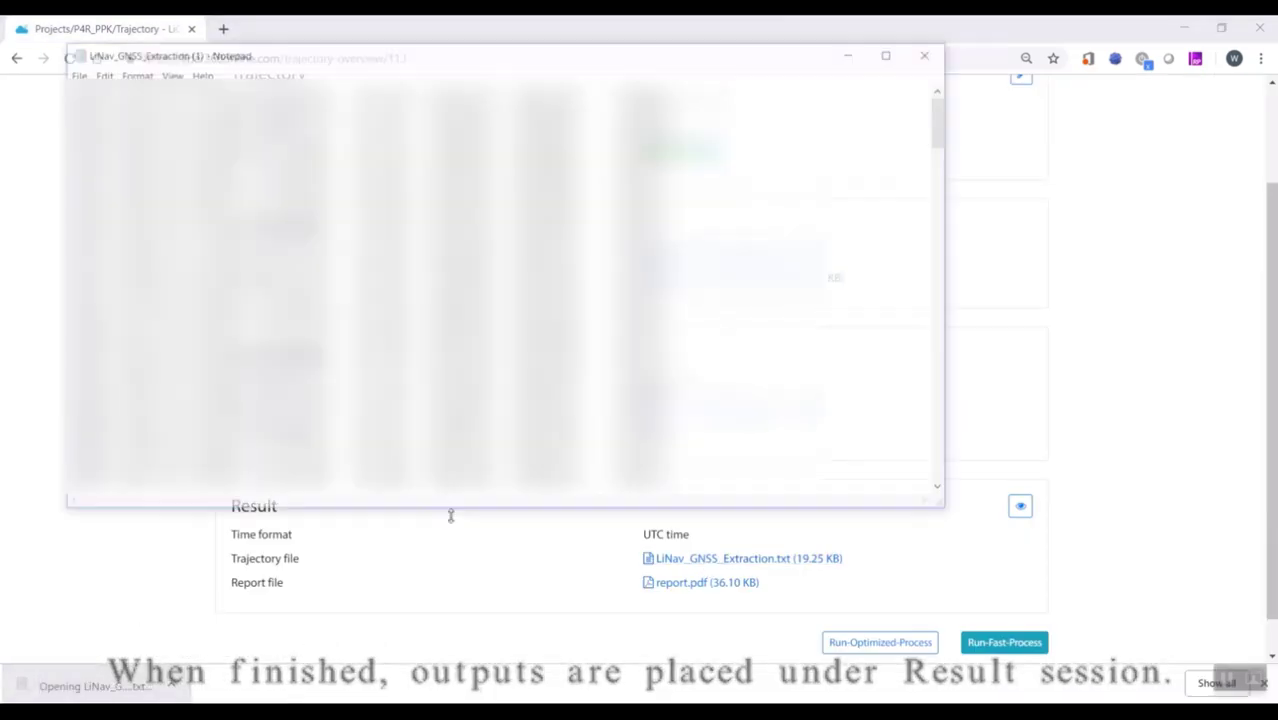
left_click(933, 55)
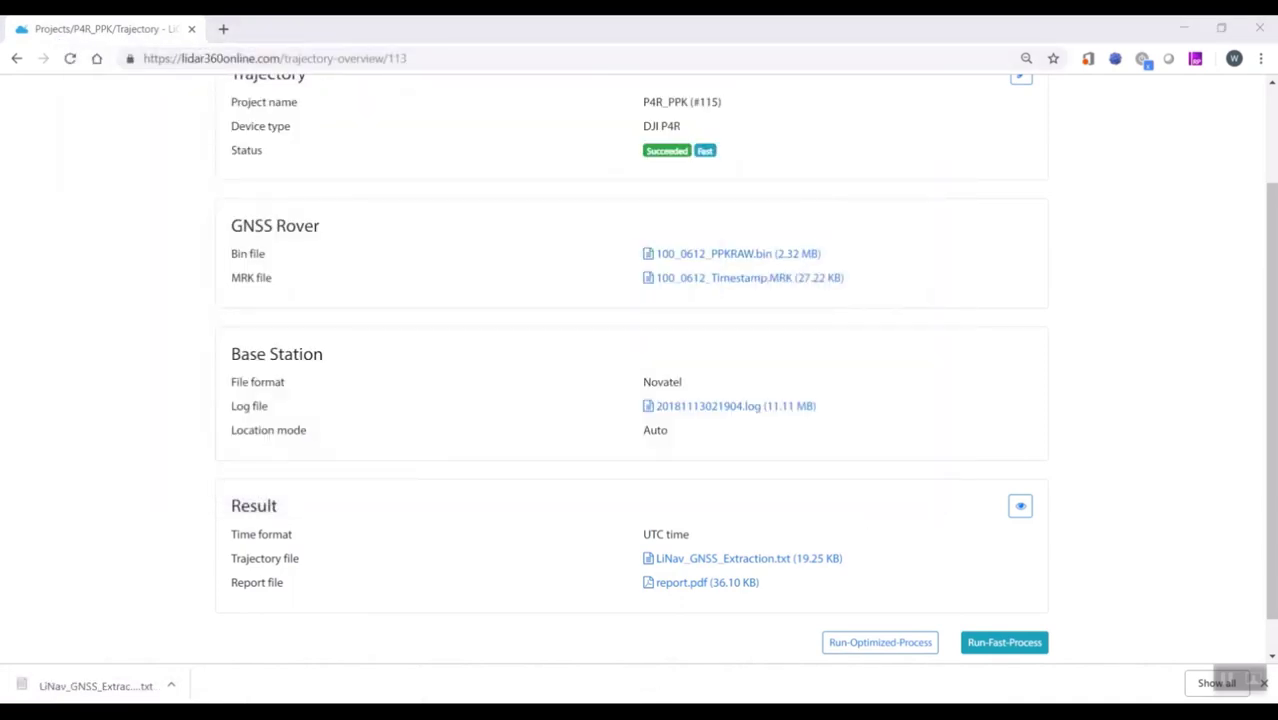
Reopen the P4R_PPK project from the LiCloud project list and view its trajectory details.
scroll(230, 561, "up", 3)
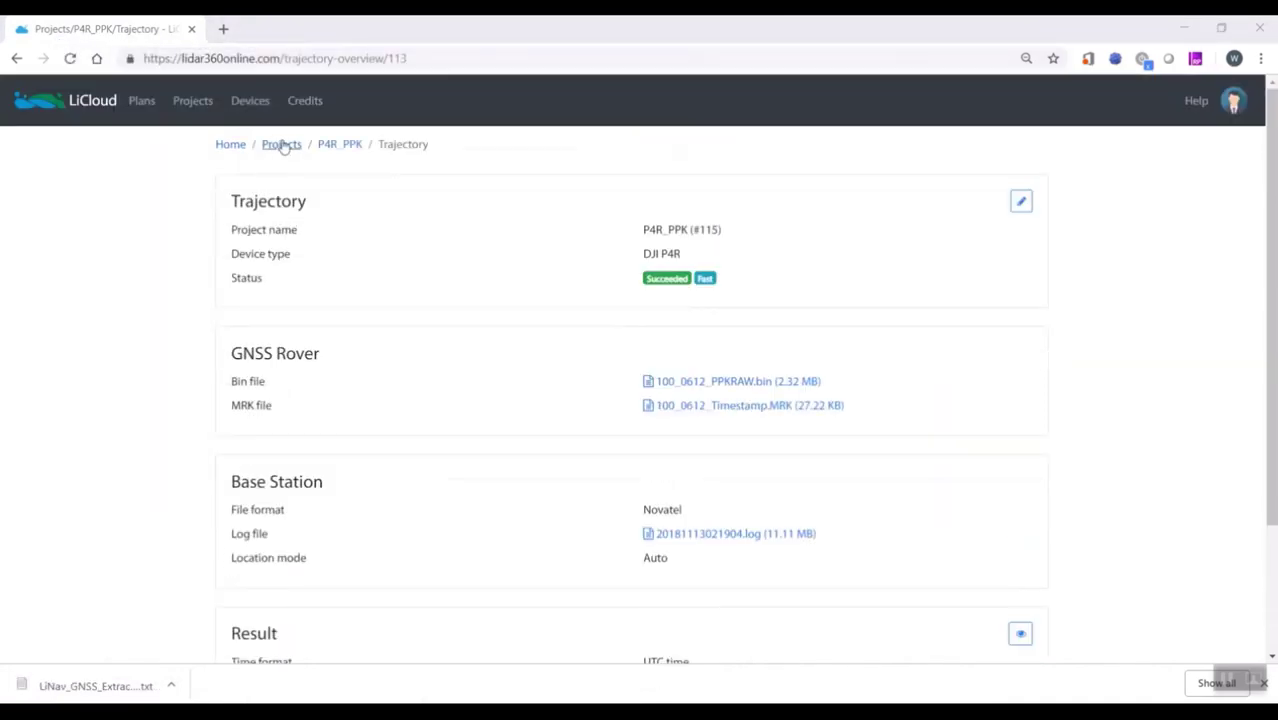
left_click(282, 143)
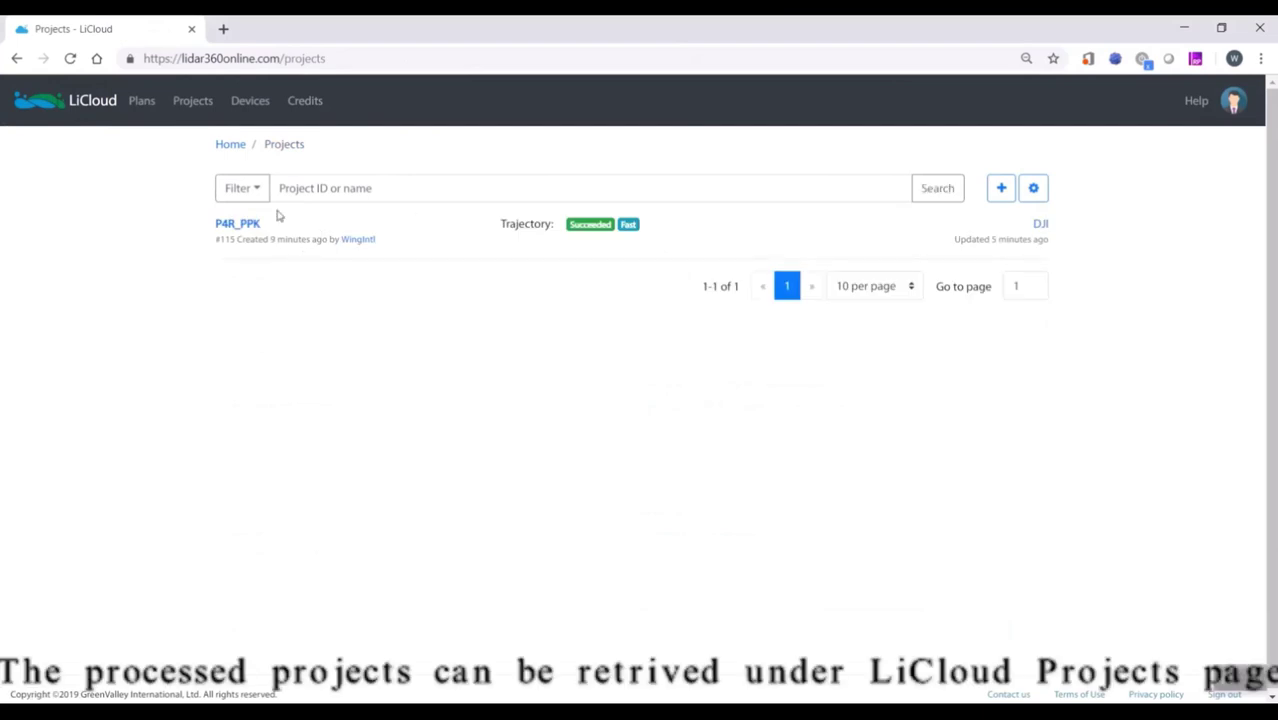
left_click(232, 229)
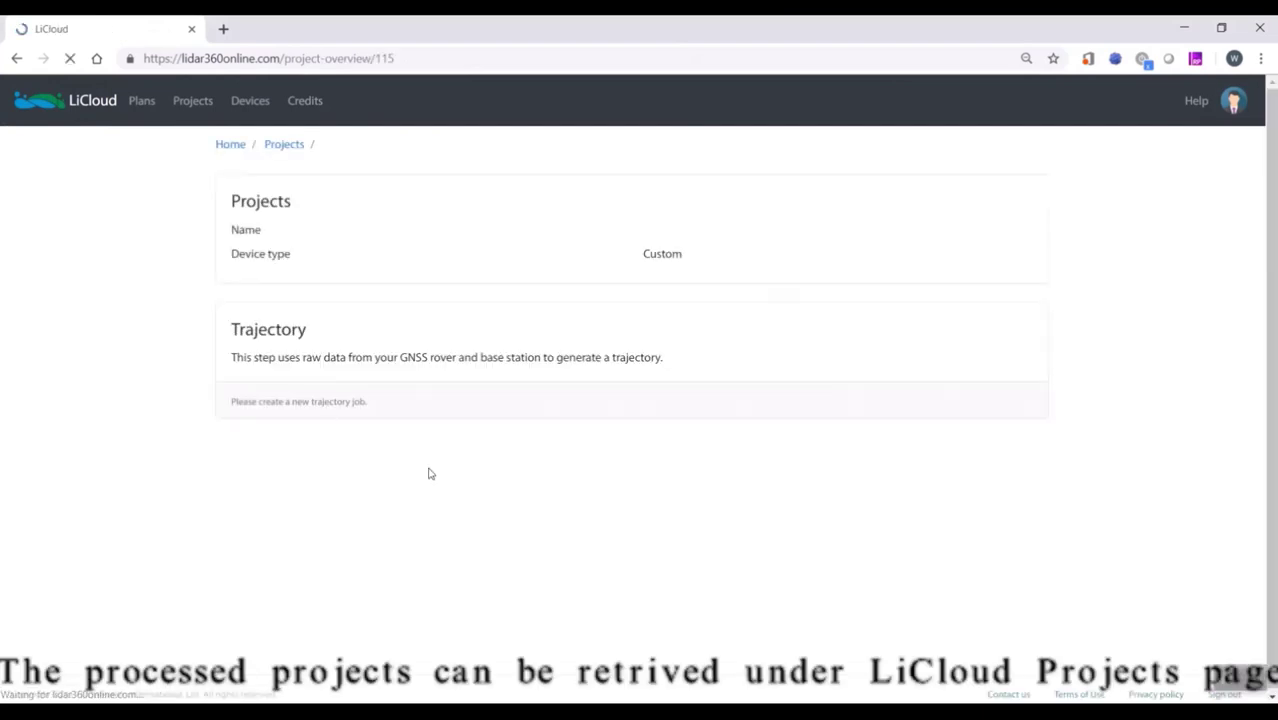
left_click(265, 390)
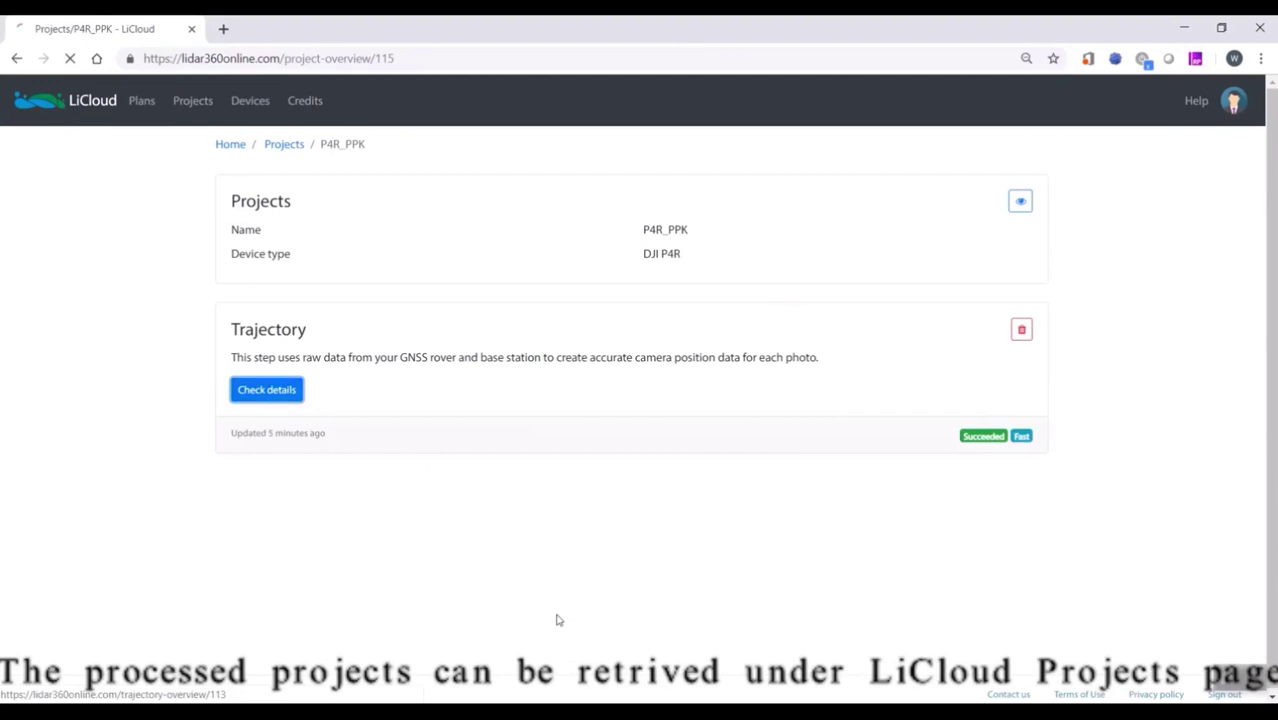
scroll(557, 618, "down", 5)
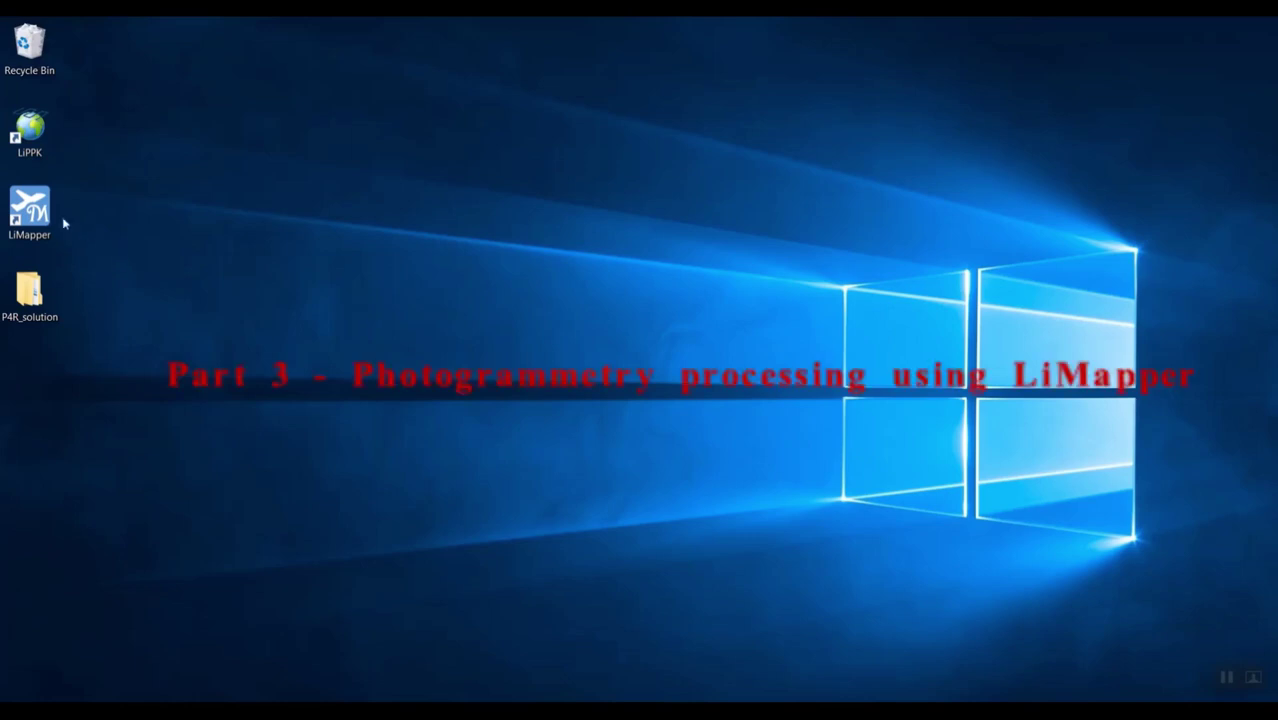
Open LiMapper and start a new processing template titled P4R_Template with the description "P4R Template".
double_click(55, 220)
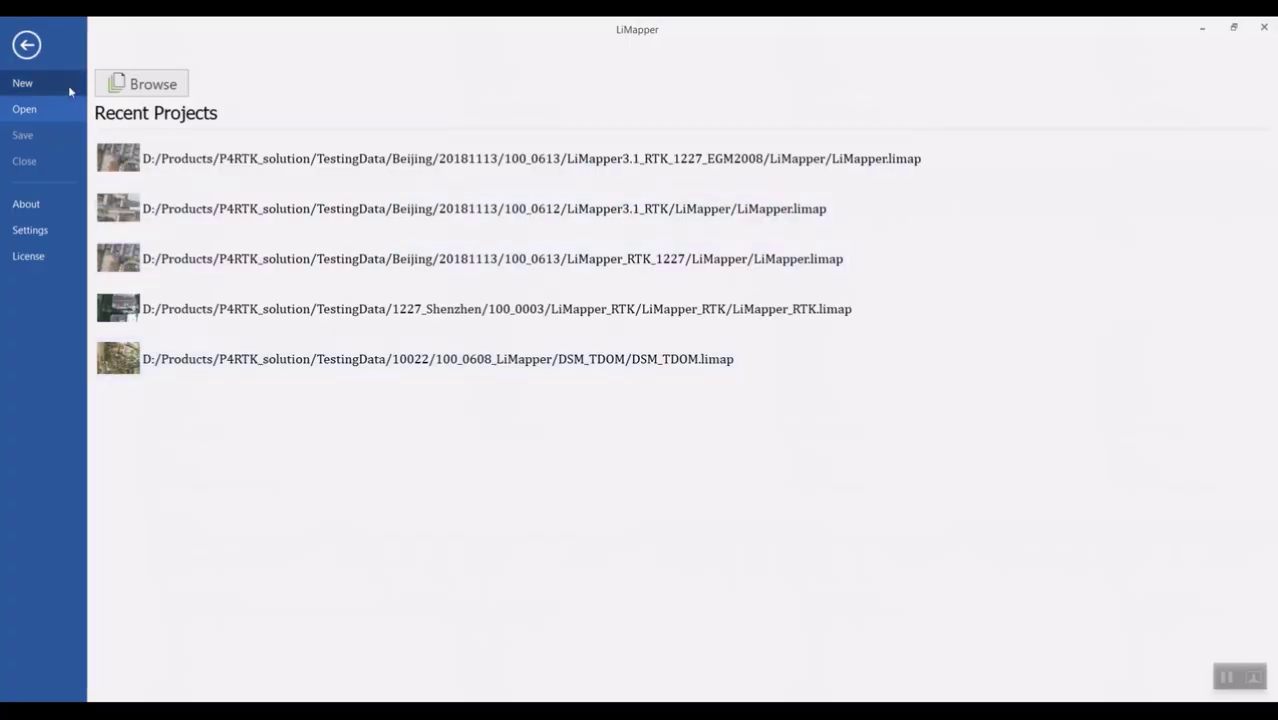
left_click(68, 86)
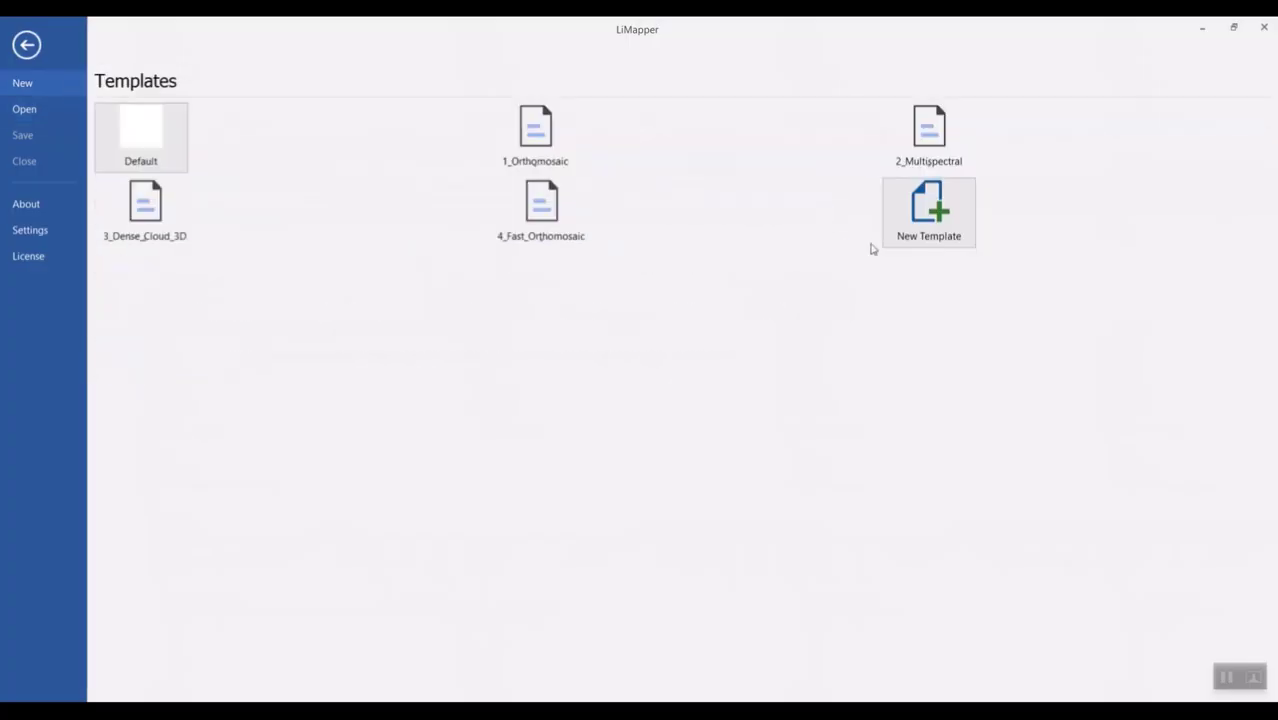
left_click(960, 213)
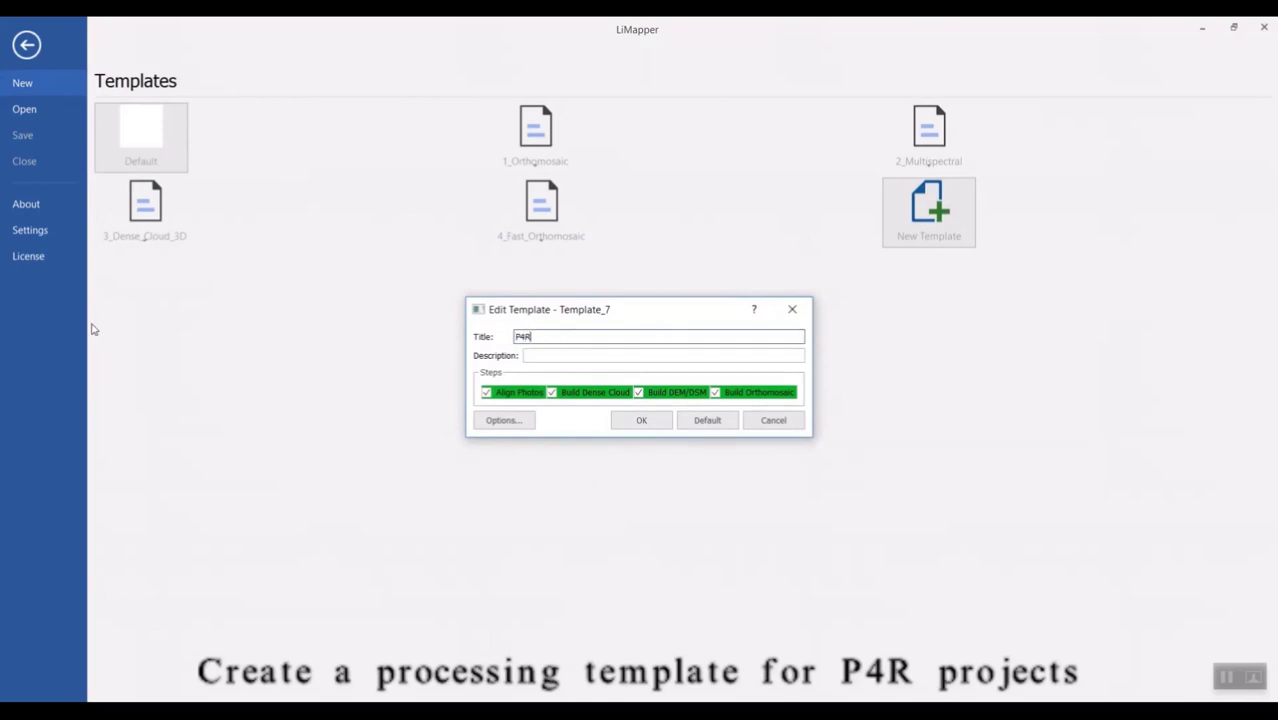
type("P4R_Template")
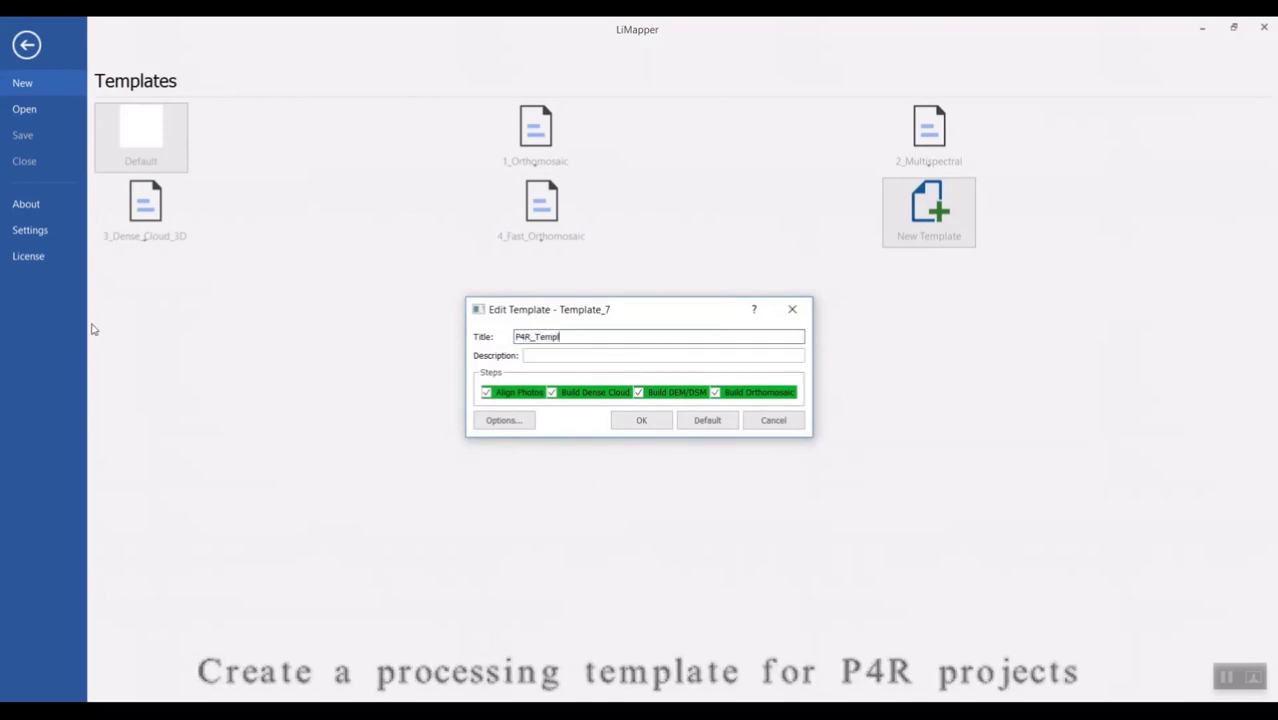
left_click(563, 358)
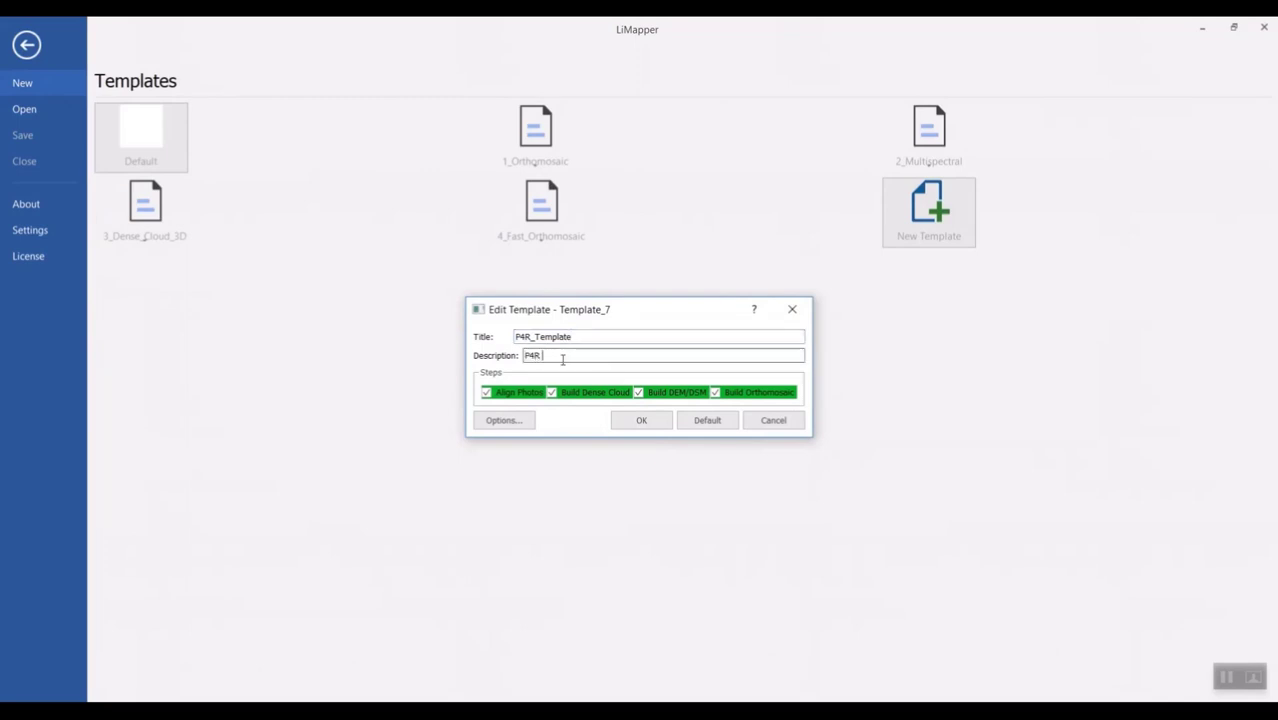
type("P4R Template")
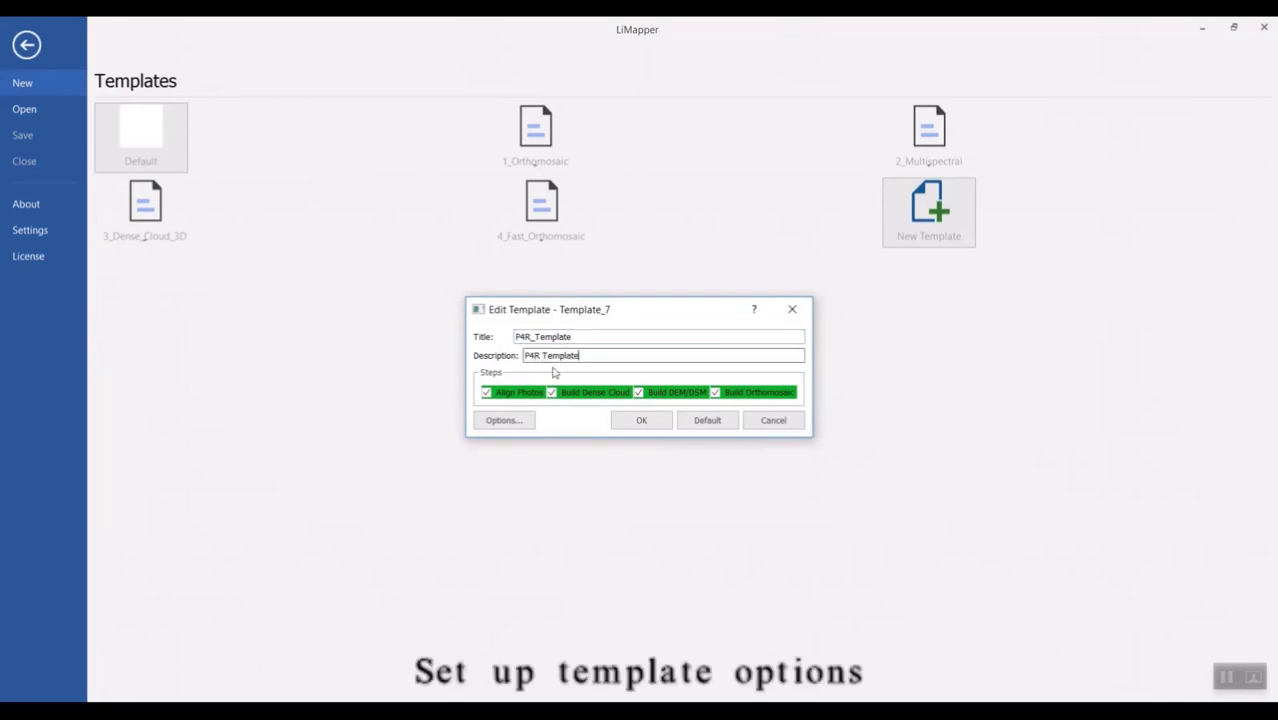
In the template's options, enable Build DEM in addition to Build DSM.
left_click(528, 419)
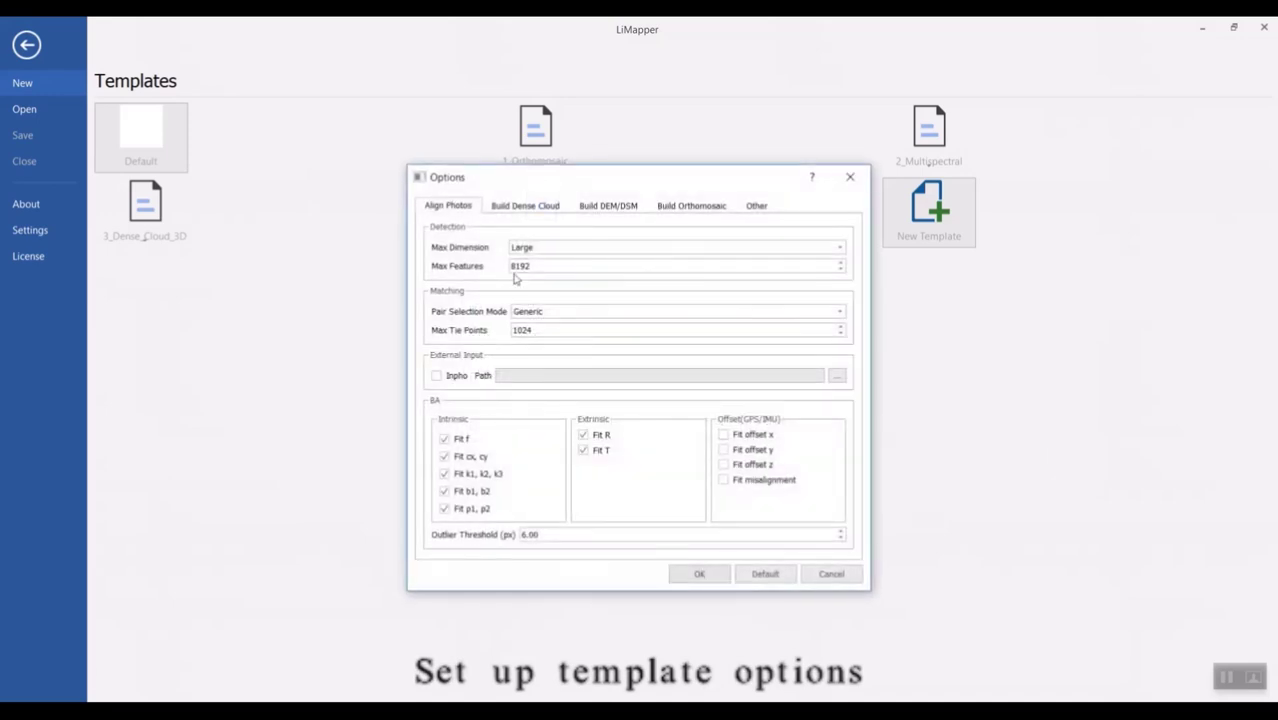
left_click(497, 209)
left_click(606, 206)
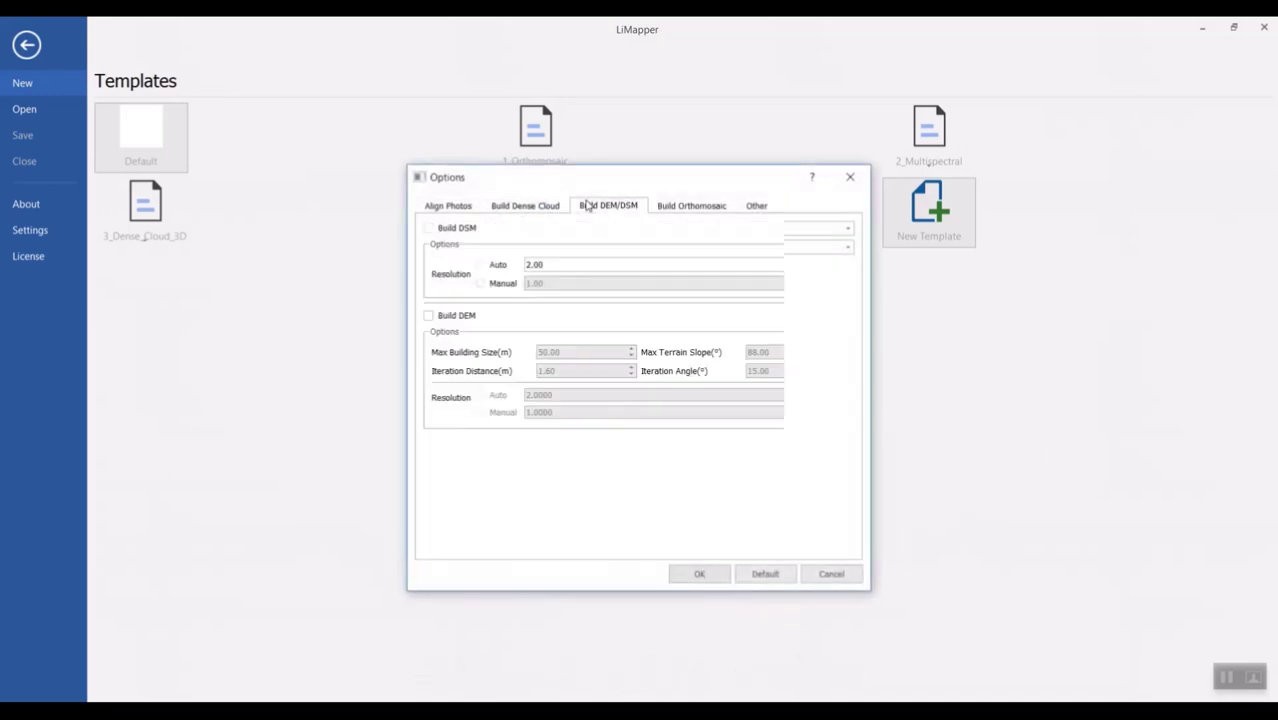
left_click(429, 317)
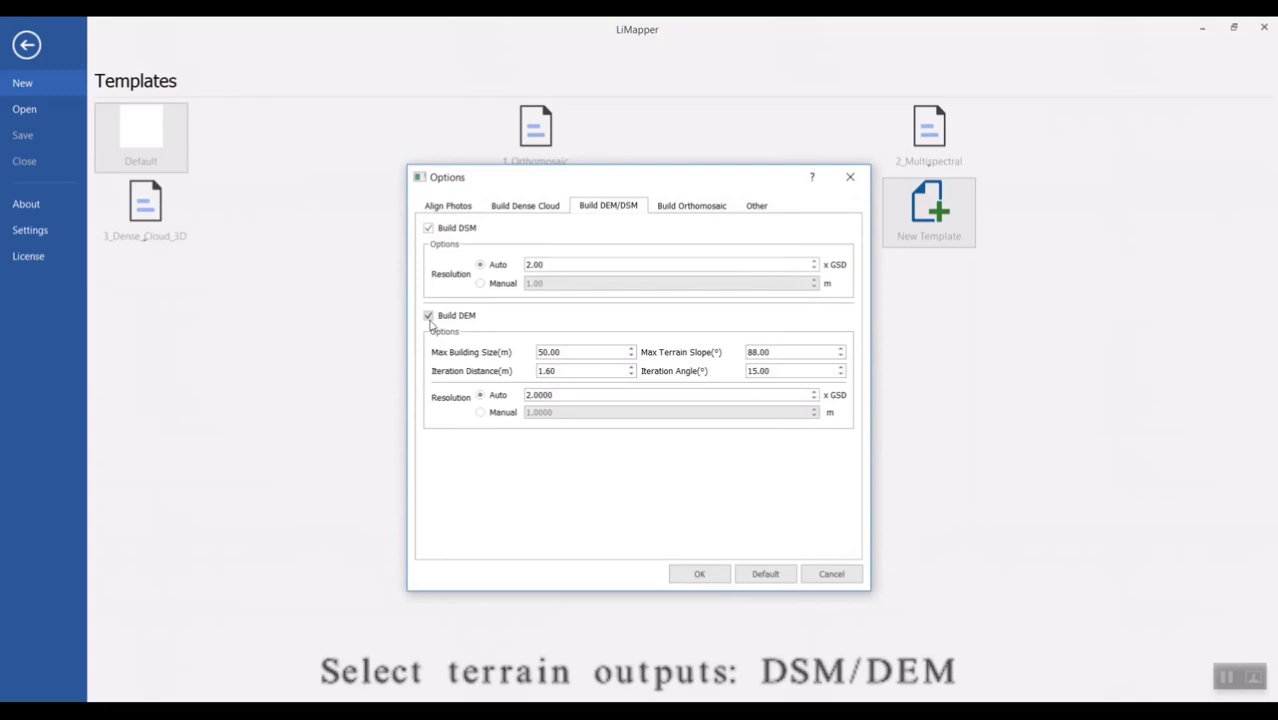
Check the template's orthomosaic mode, set the POS location accuracy to 0.05 m and save the template.
left_click(659, 208)
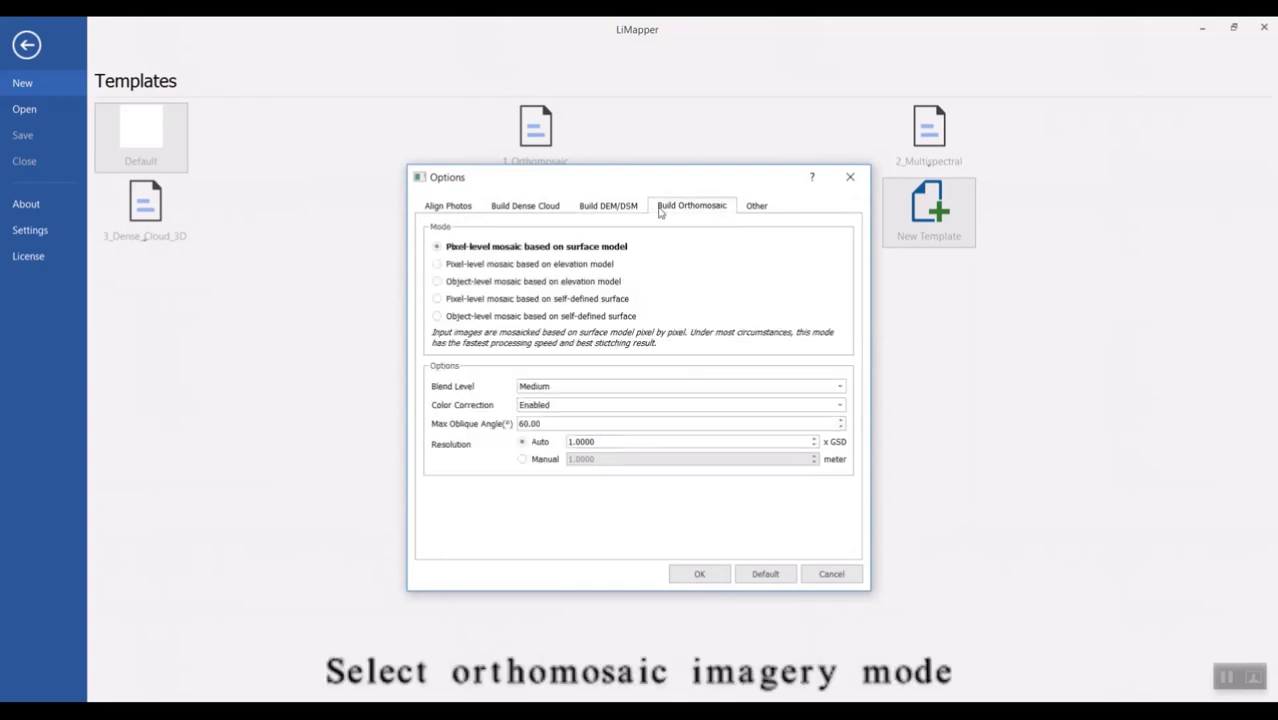
left_click(756, 206)
left_click(565, 290)
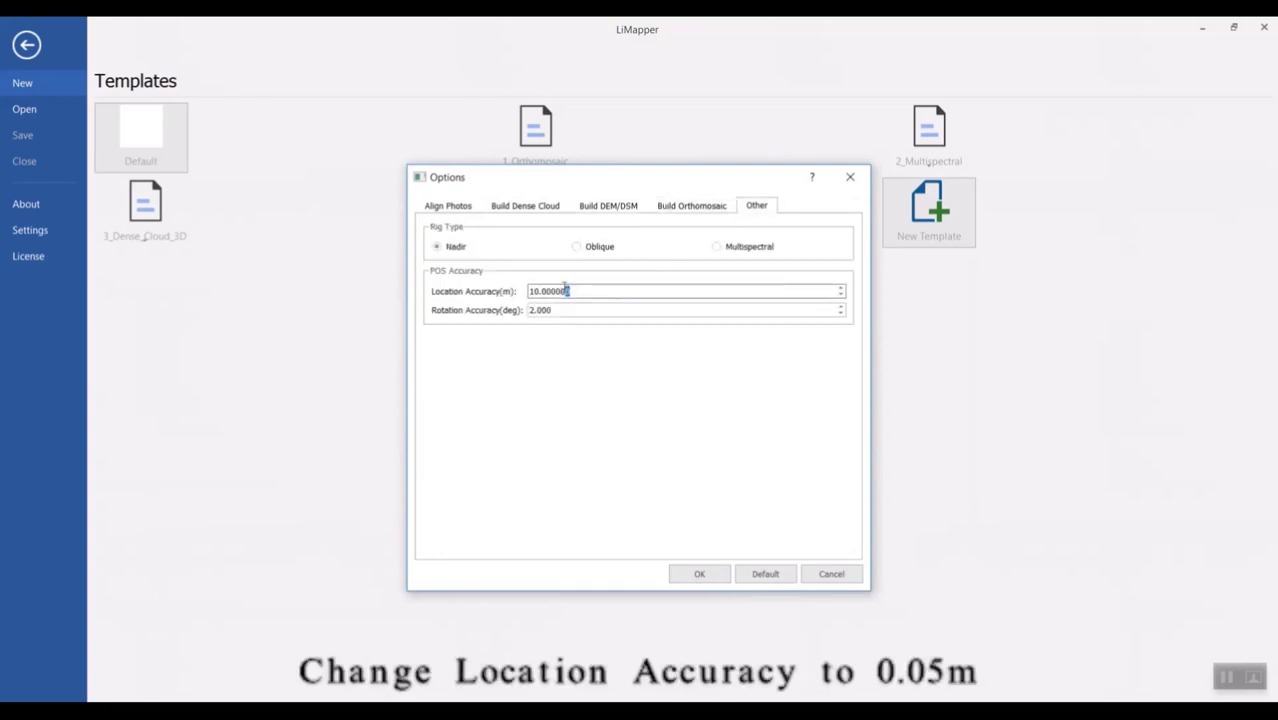
left_click(699, 572)
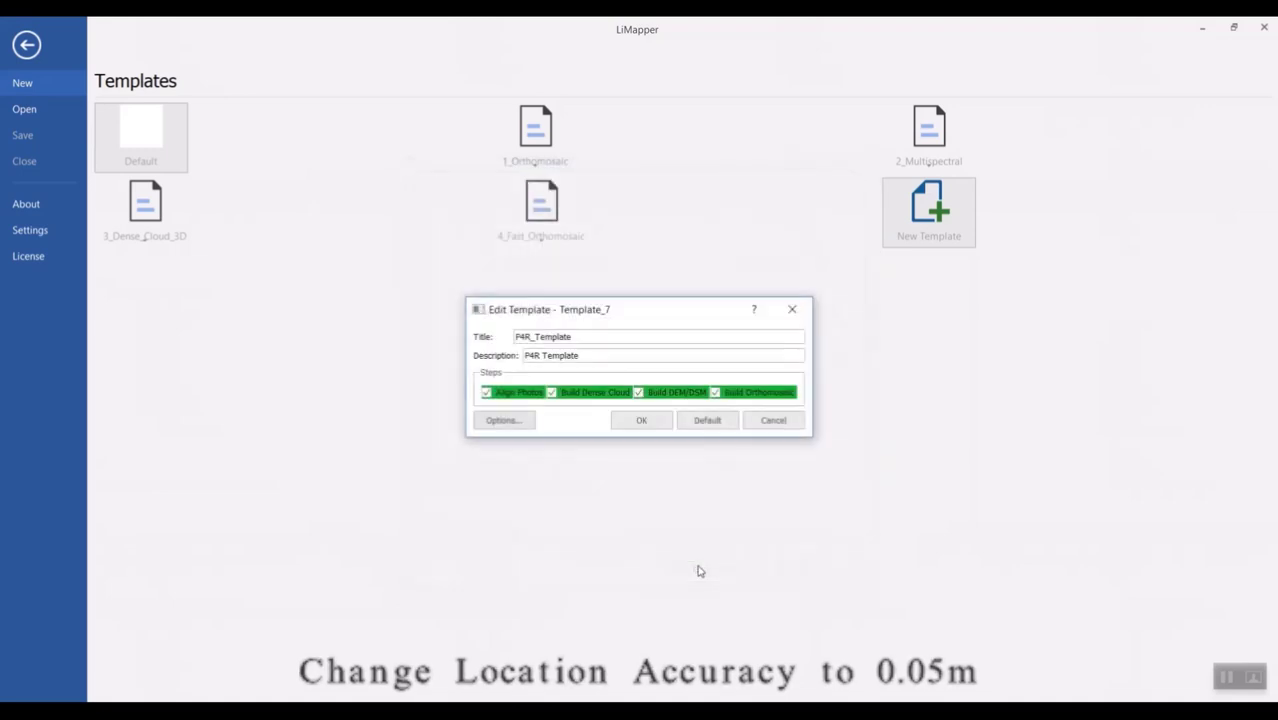
left_click(647, 424)
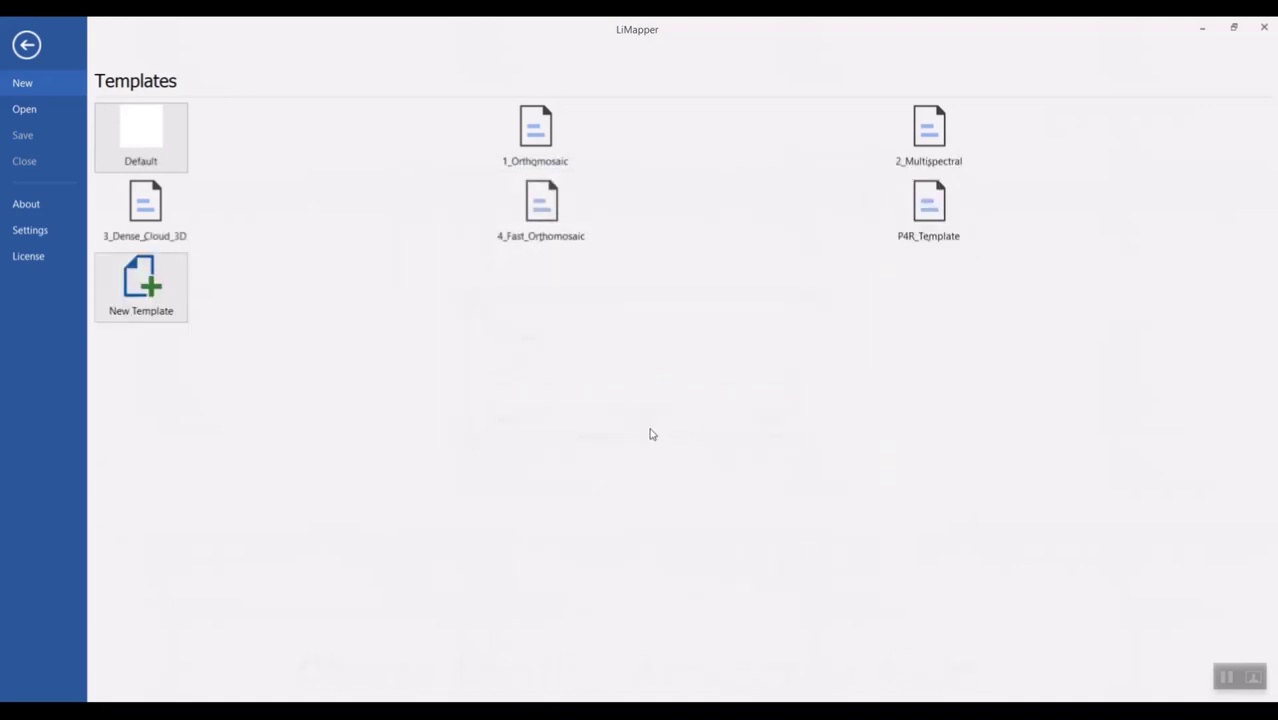
Create project P4R_LiMapper from P4R_Template, located in a new LiMapper folder inside the desktop's P4R_solution folder, and proceed to photo loading.
left_click(945, 195)
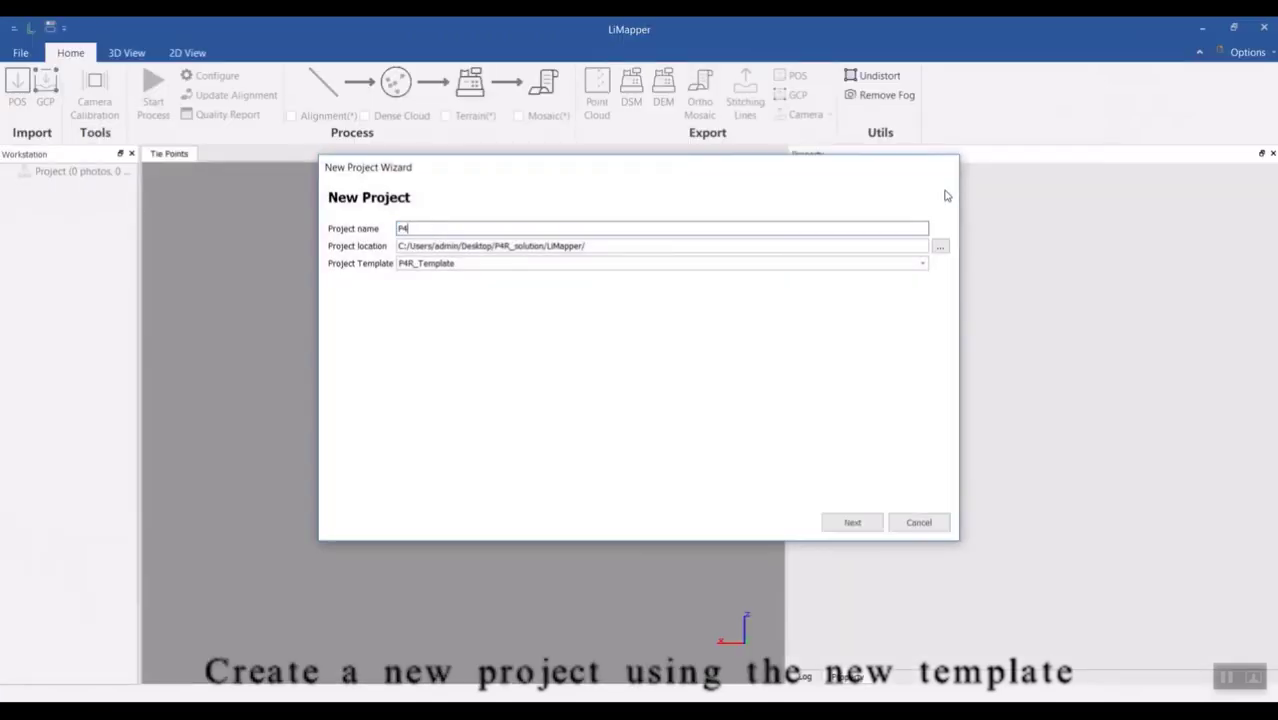
type("P4R_LiMapper")
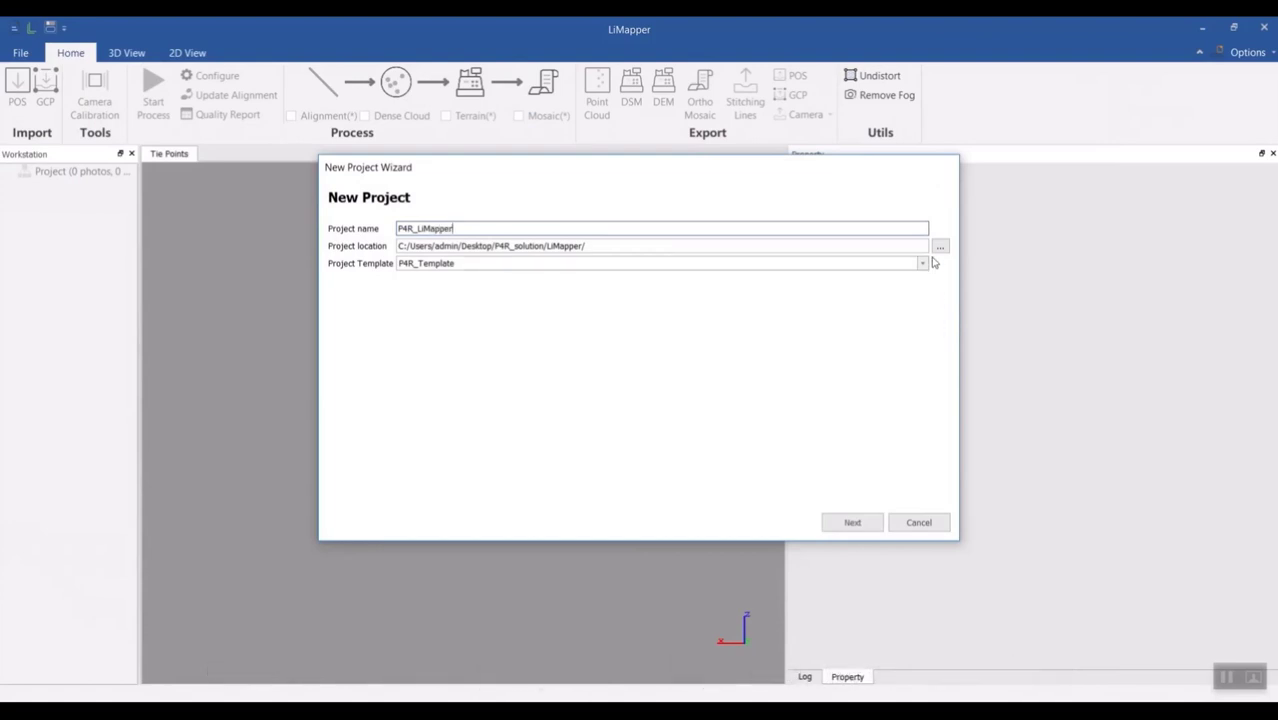
left_click(940, 246)
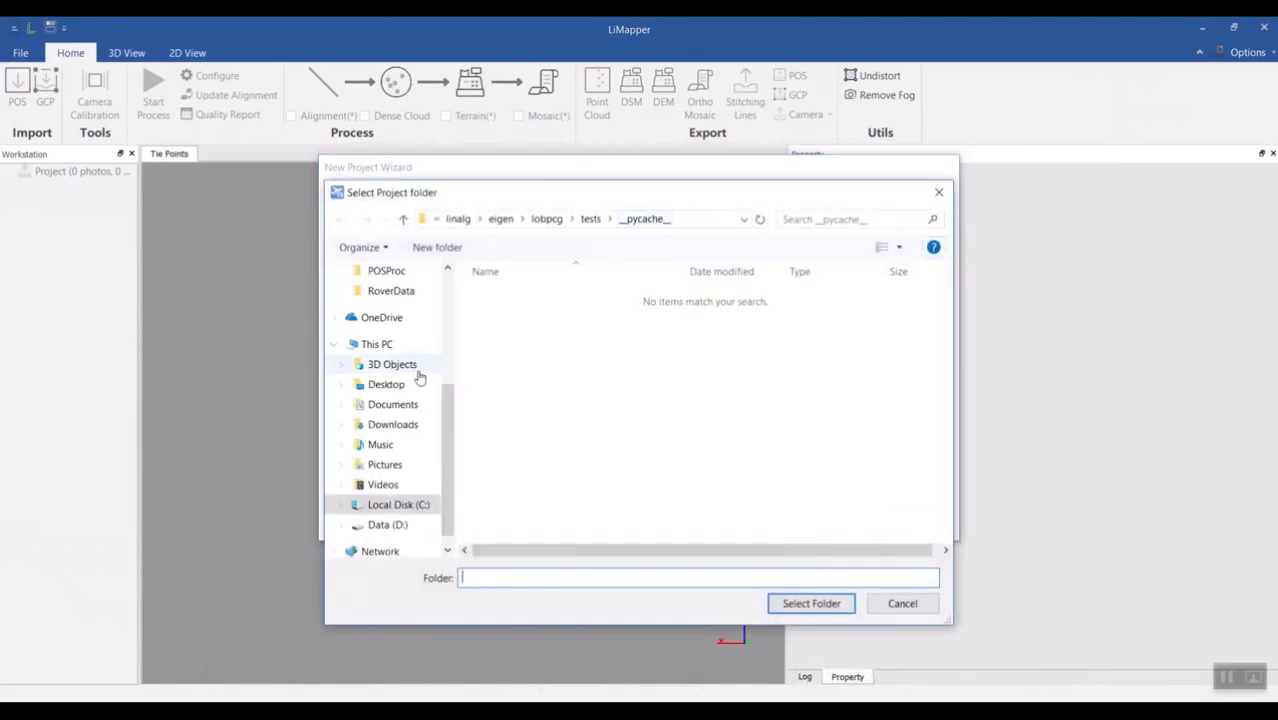
left_click(405, 386)
double_click(505, 297)
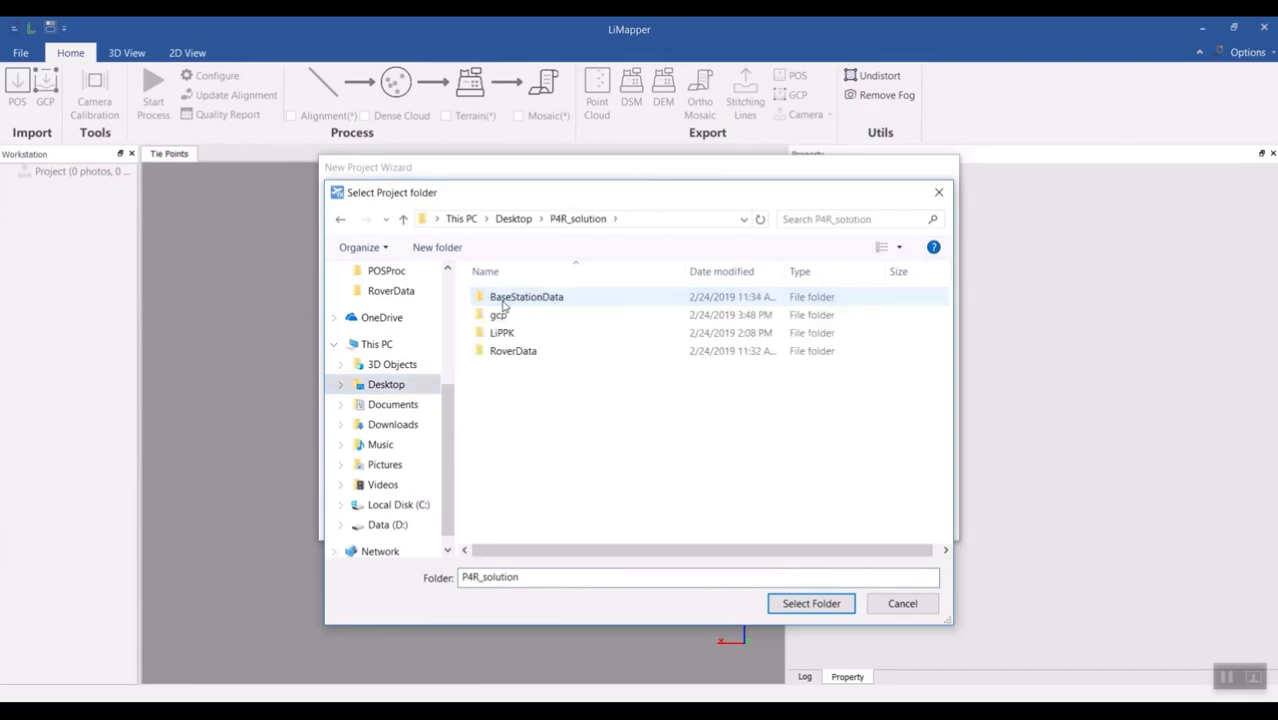
right_click(512, 404)
mouse_move(602, 586)
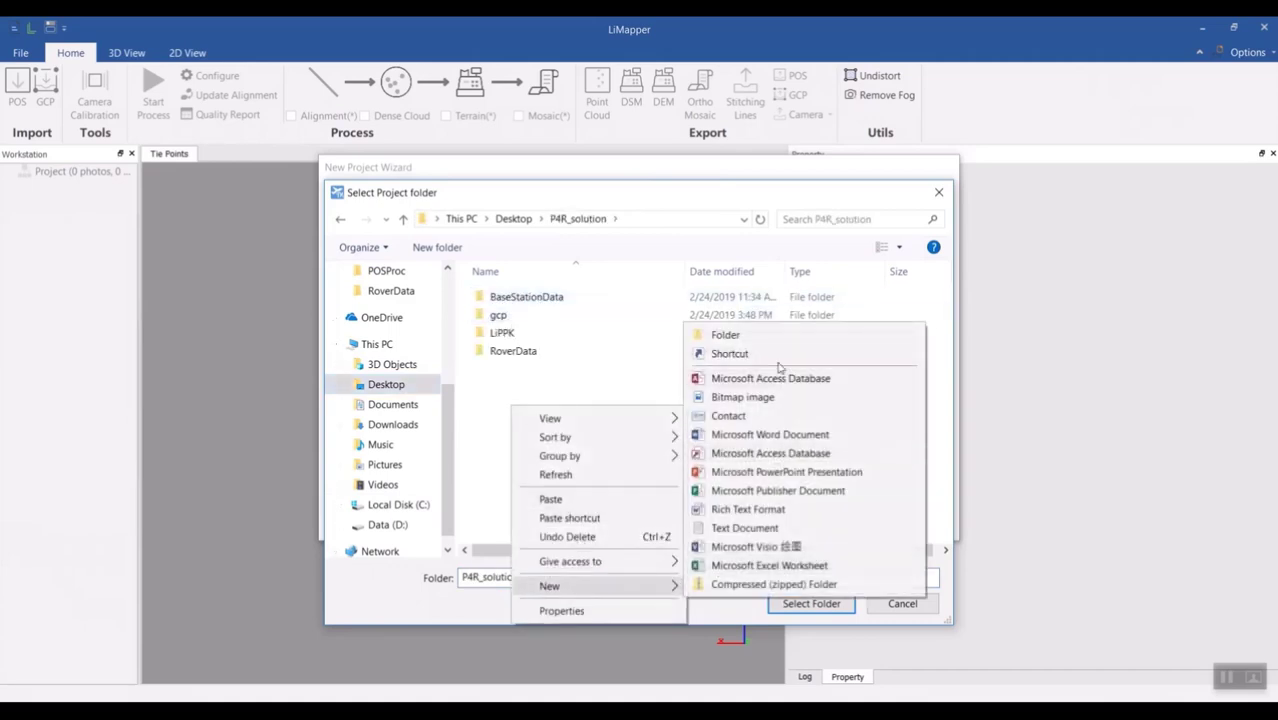
left_click(770, 335)
type("LiMapper")
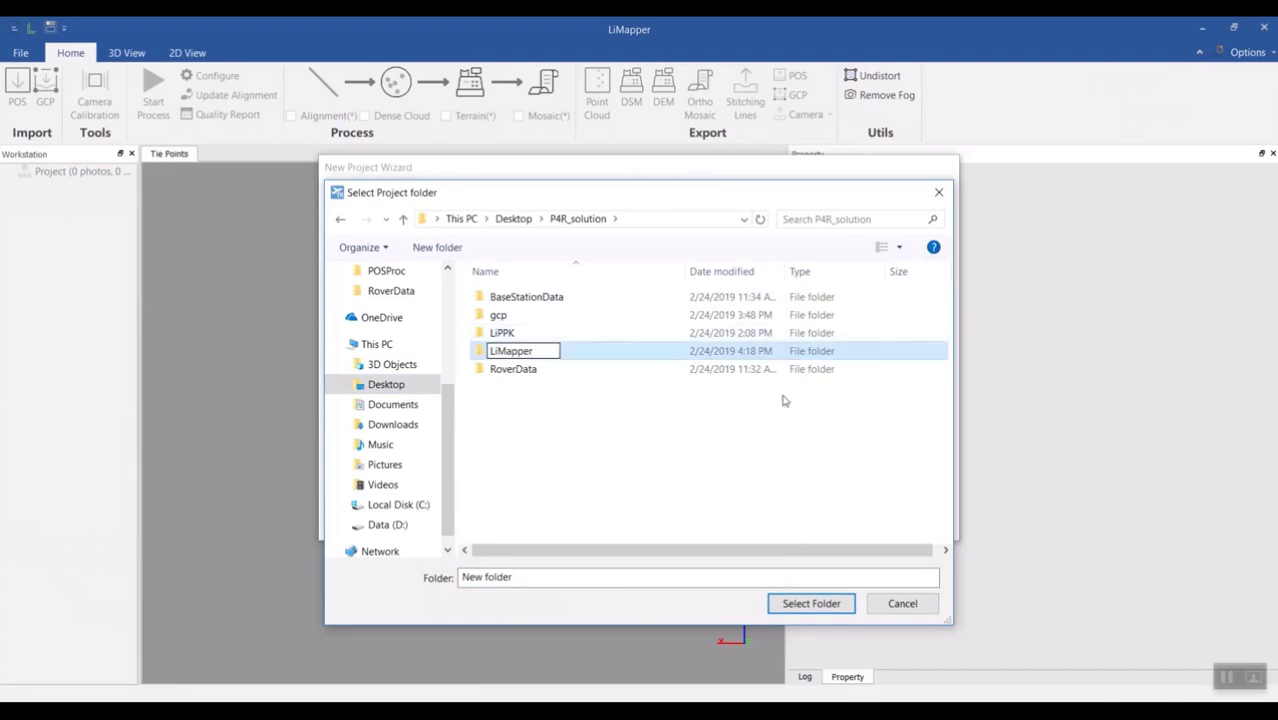
left_click(809, 604)
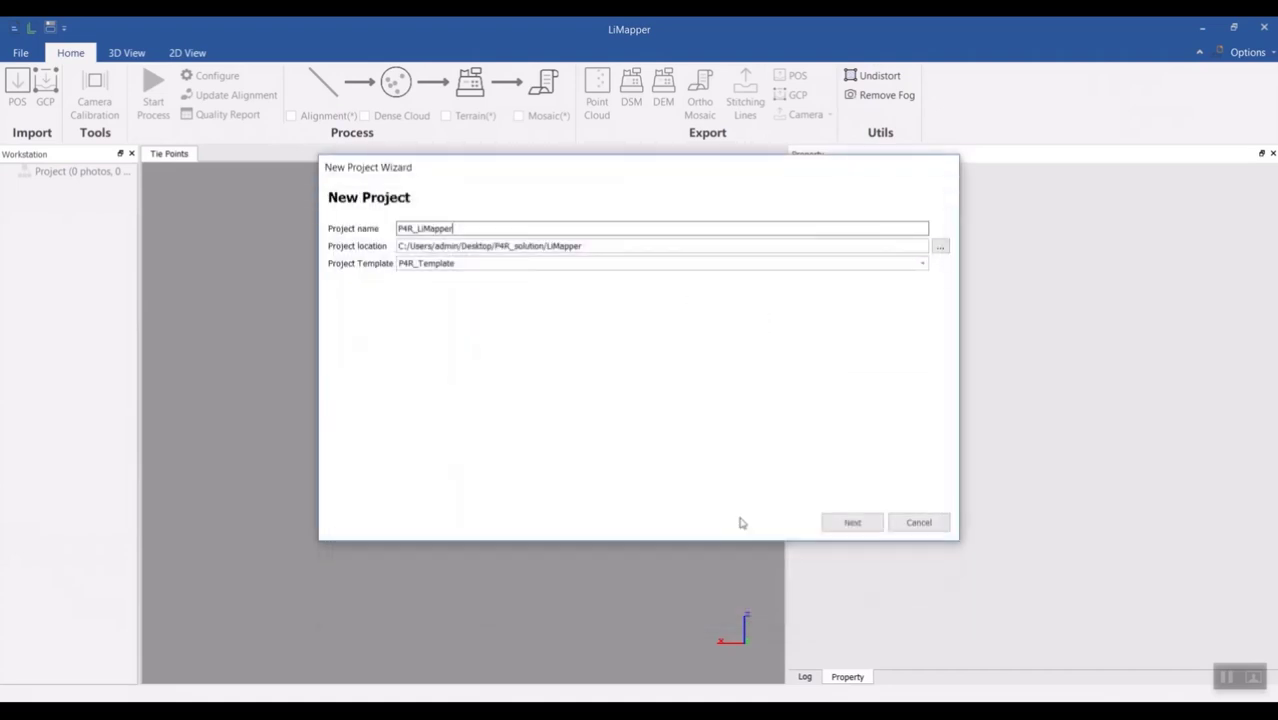
left_click(828, 526)
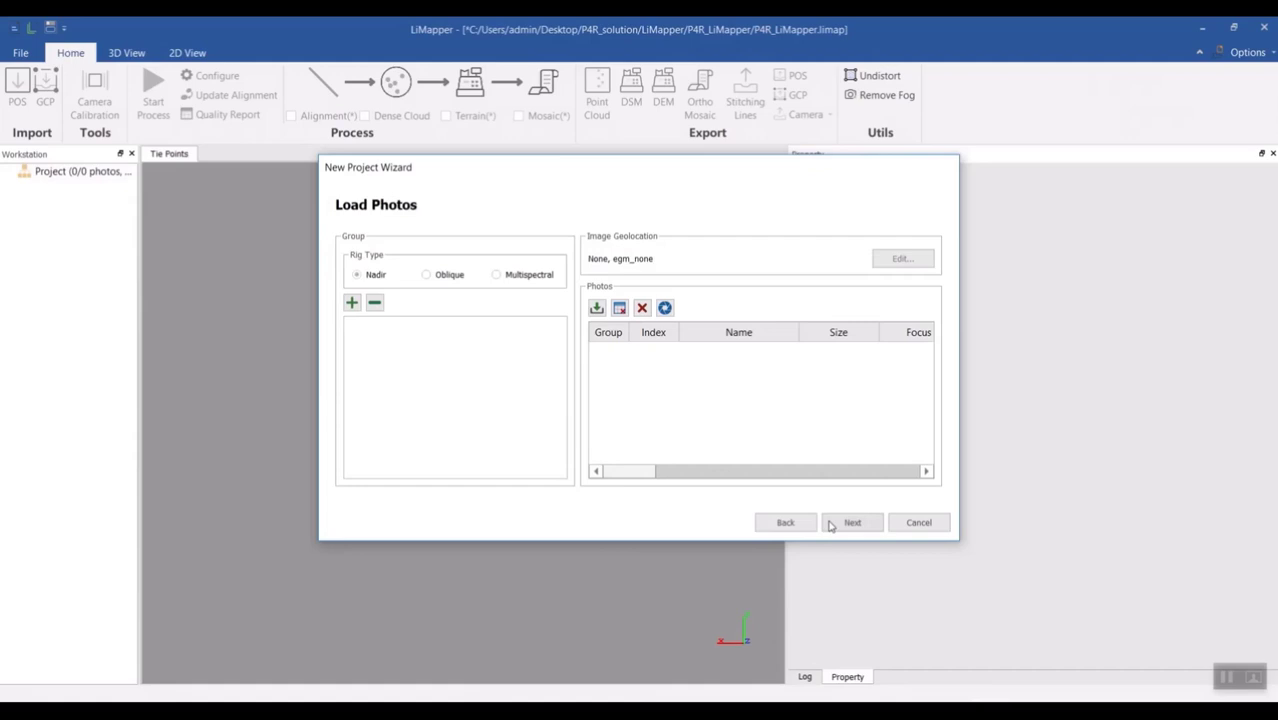
Add all photos from P4R_solution's RoverData folder, starting with 100_0612_0001, to the project as a nadir group.
left_click(353, 303)
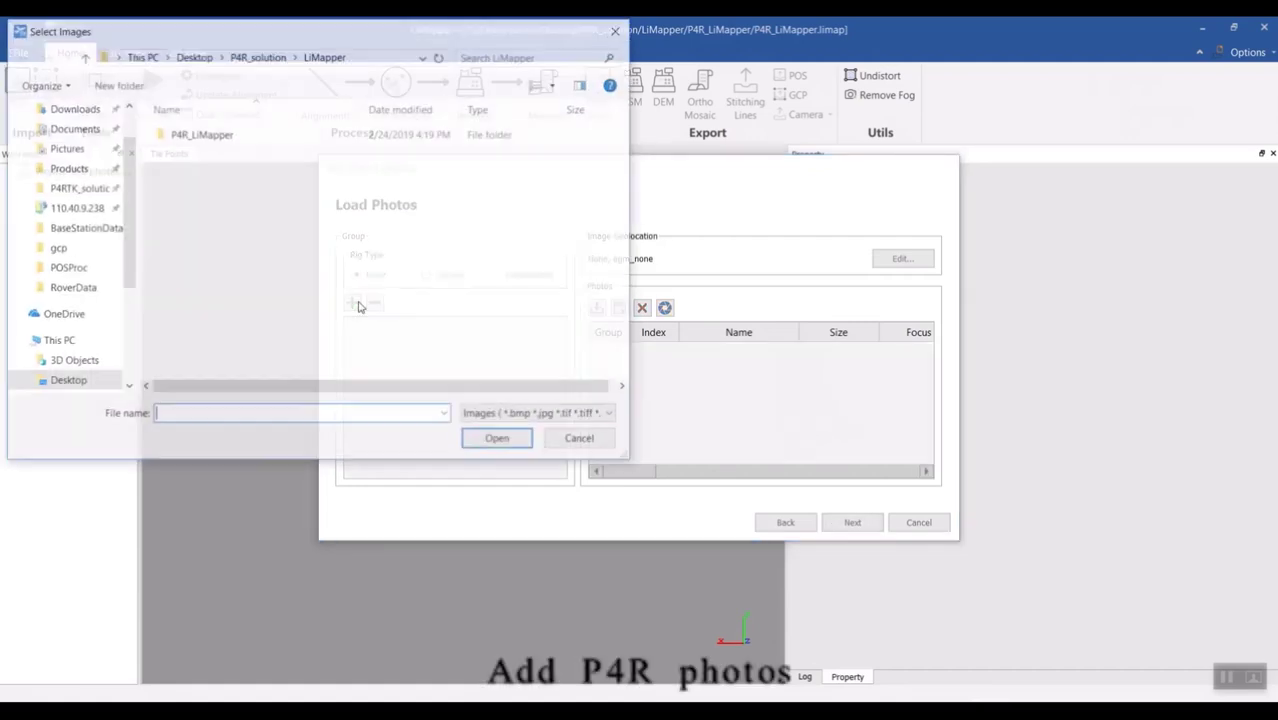
left_click(262, 58)
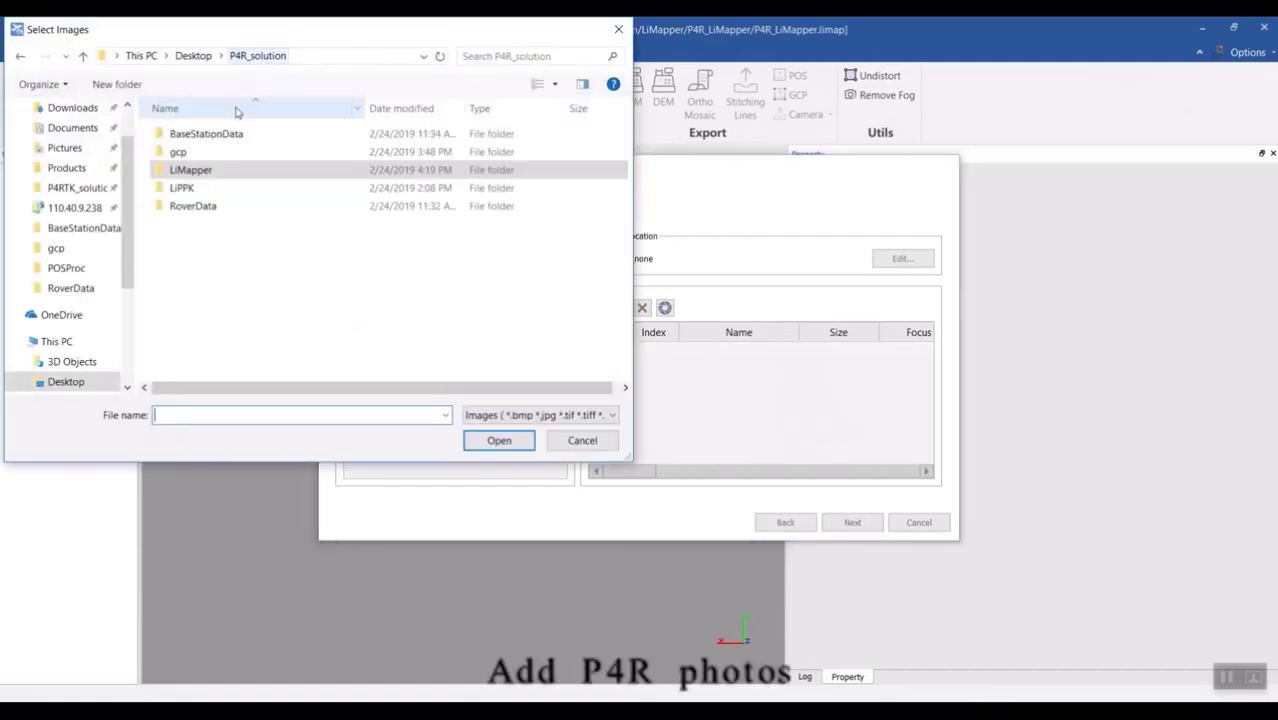
double_click(205, 206)
left_click(203, 149)
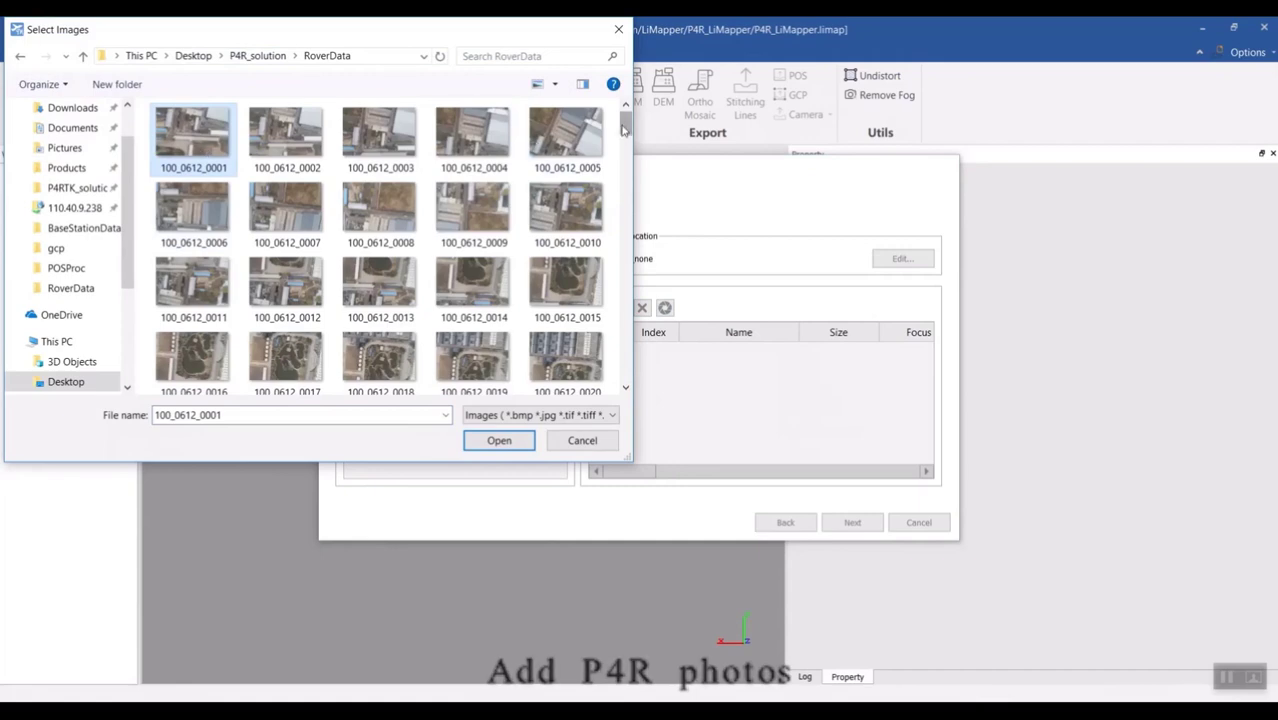
left_click_drag(625, 122, 626, 372)
left_click(292, 347, "shift")
left_click(498, 441)
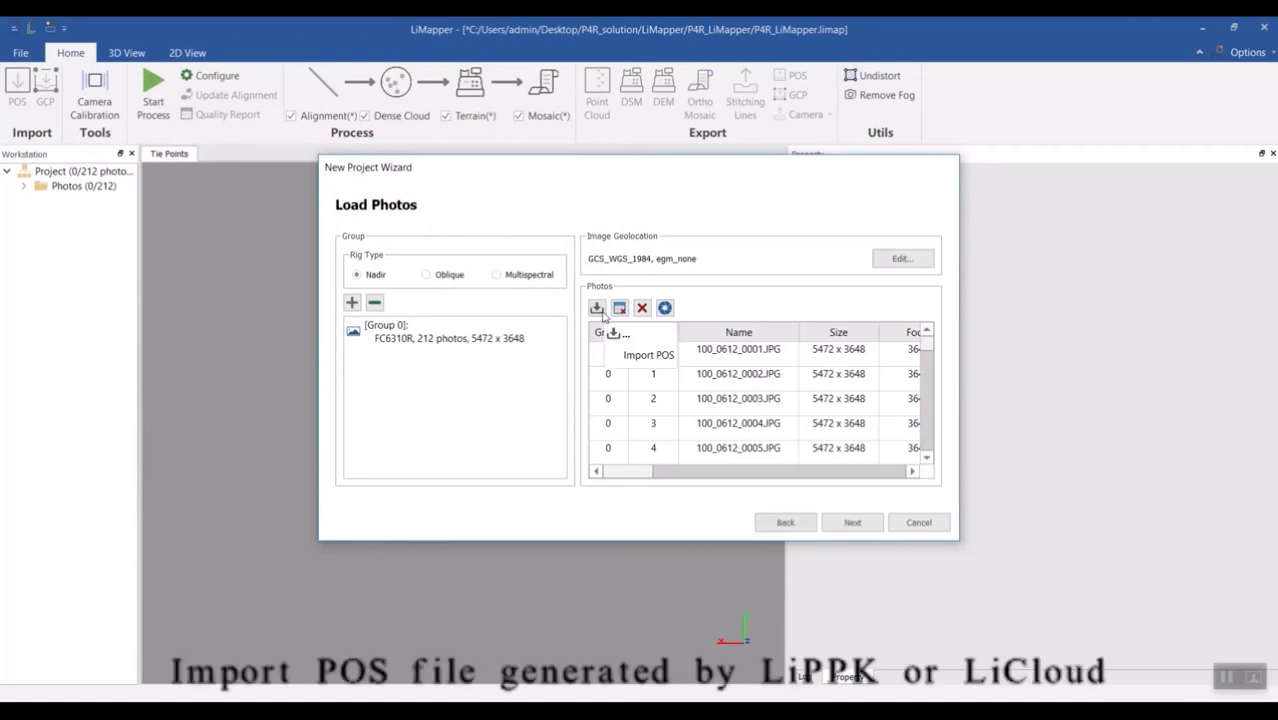
Load the LiNav GNSS extraction file from P4R_solution's LiPPK/POSProc folder as the photos' POS file.
left_click(602, 314)
left_click(265, 58)
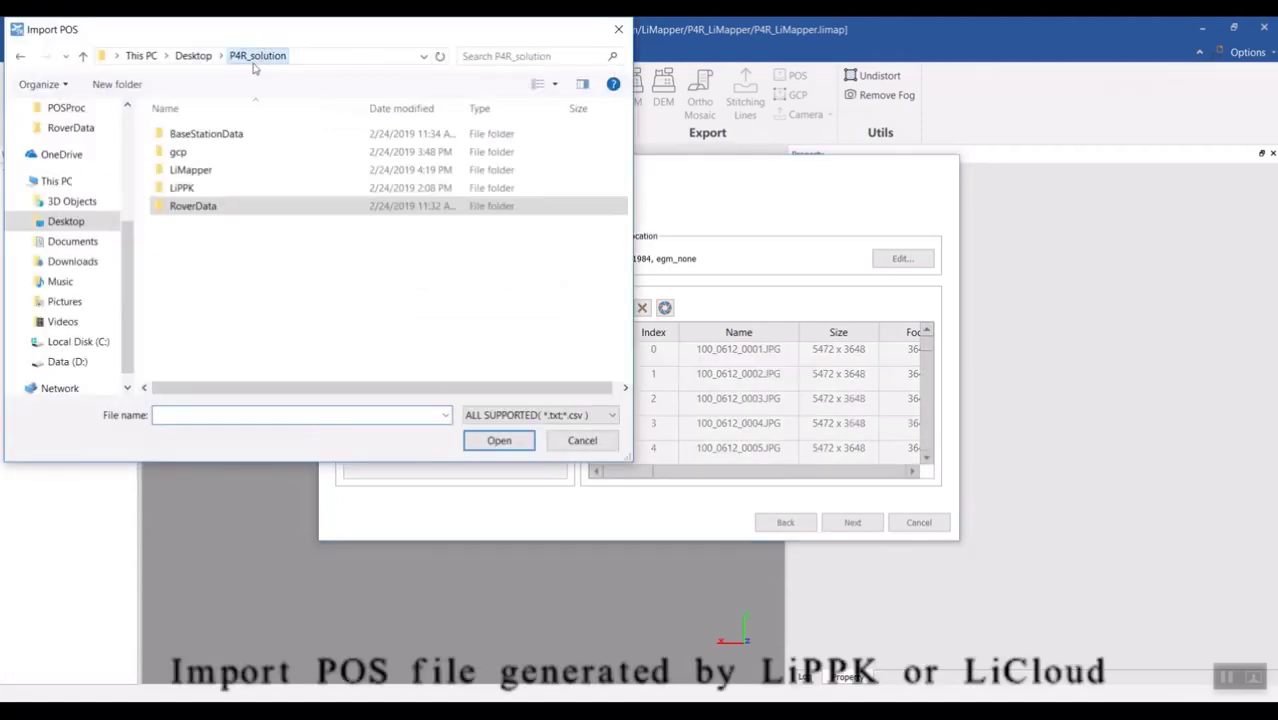
double_click(237, 190)
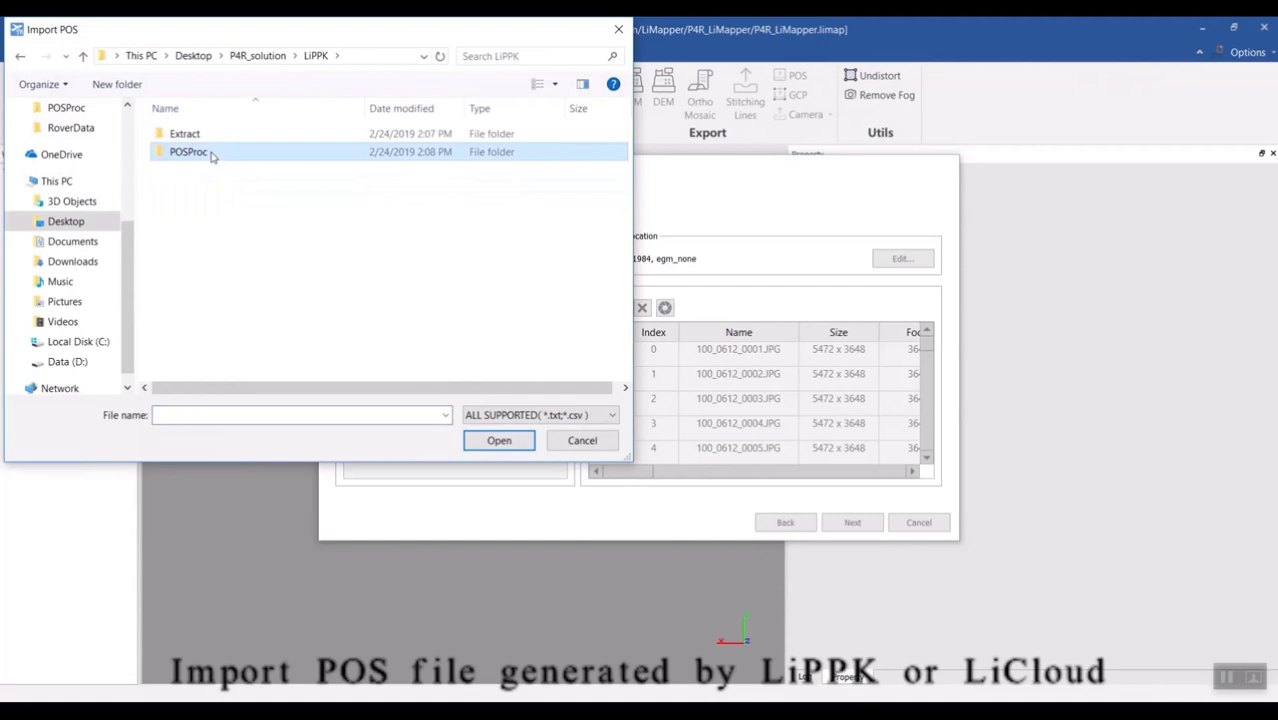
double_click(182, 152)
left_click(212, 135)
left_click(484, 444)
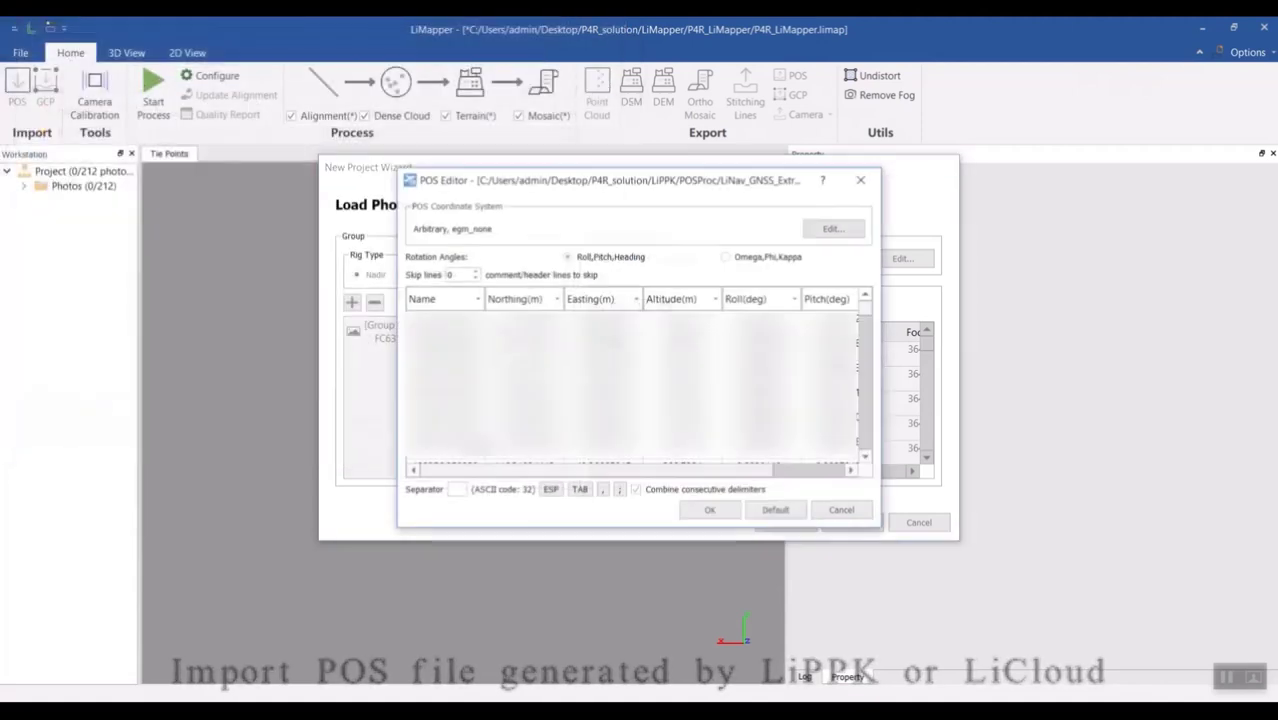
Set the POS file's coordinate system to GCS_WGS_1984.
left_click(808, 232)
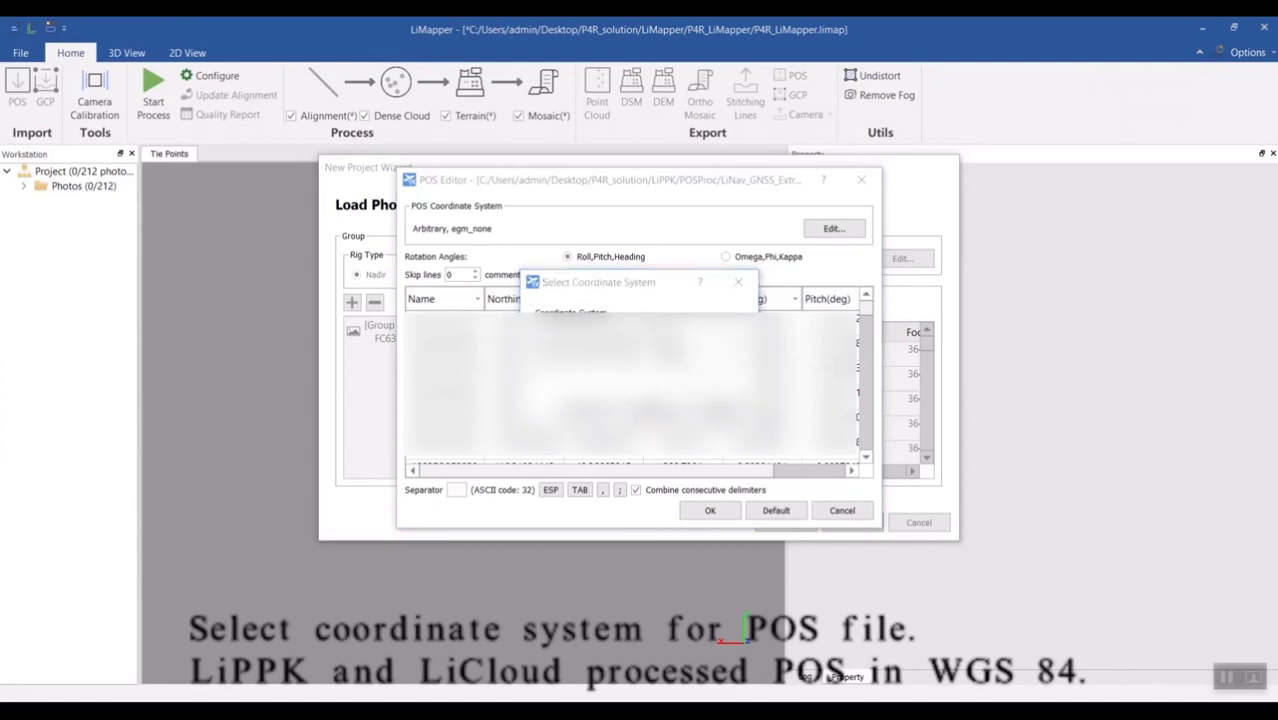
left_click(510, 217)
type("wgs")
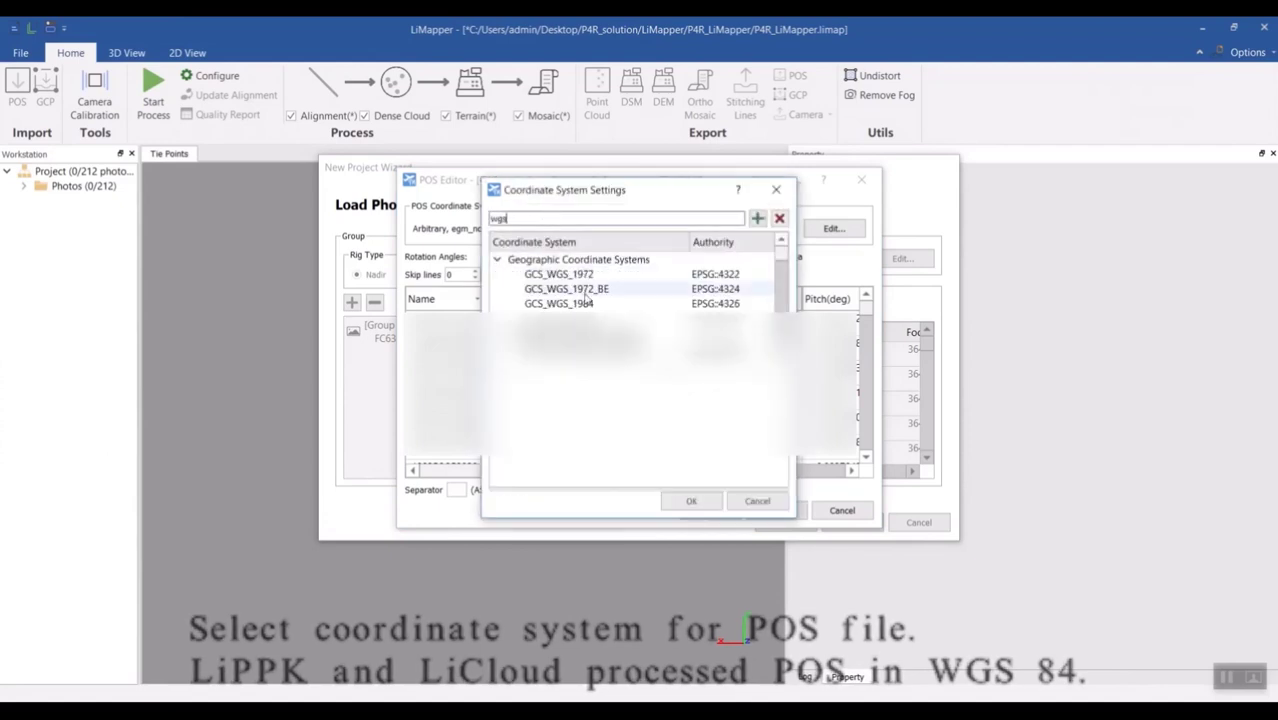
left_click(558, 303)
left_click(689, 499)
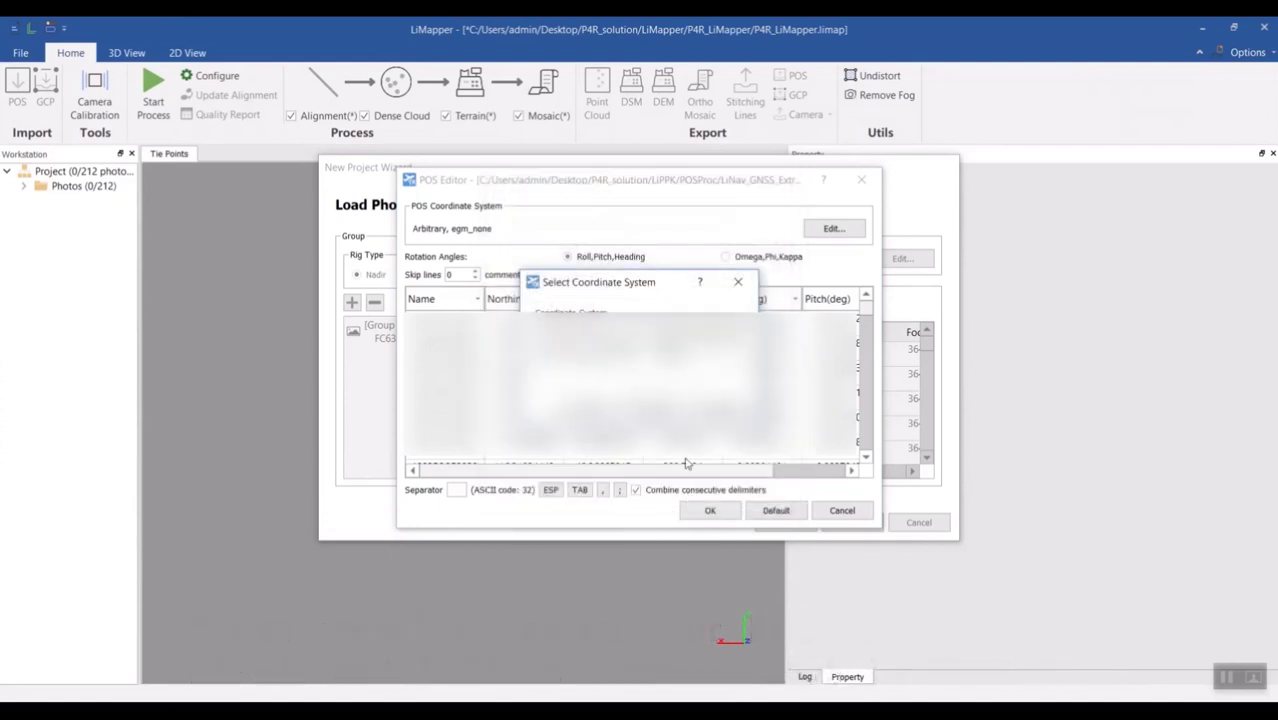
Set the first POS column to Ignore and map the following three columns as Longitude, Latitude and Altitude.
left_click(476, 299)
left_click(440, 330)
left_click(556, 299)
left_click(520, 330)
left_click(556, 299)
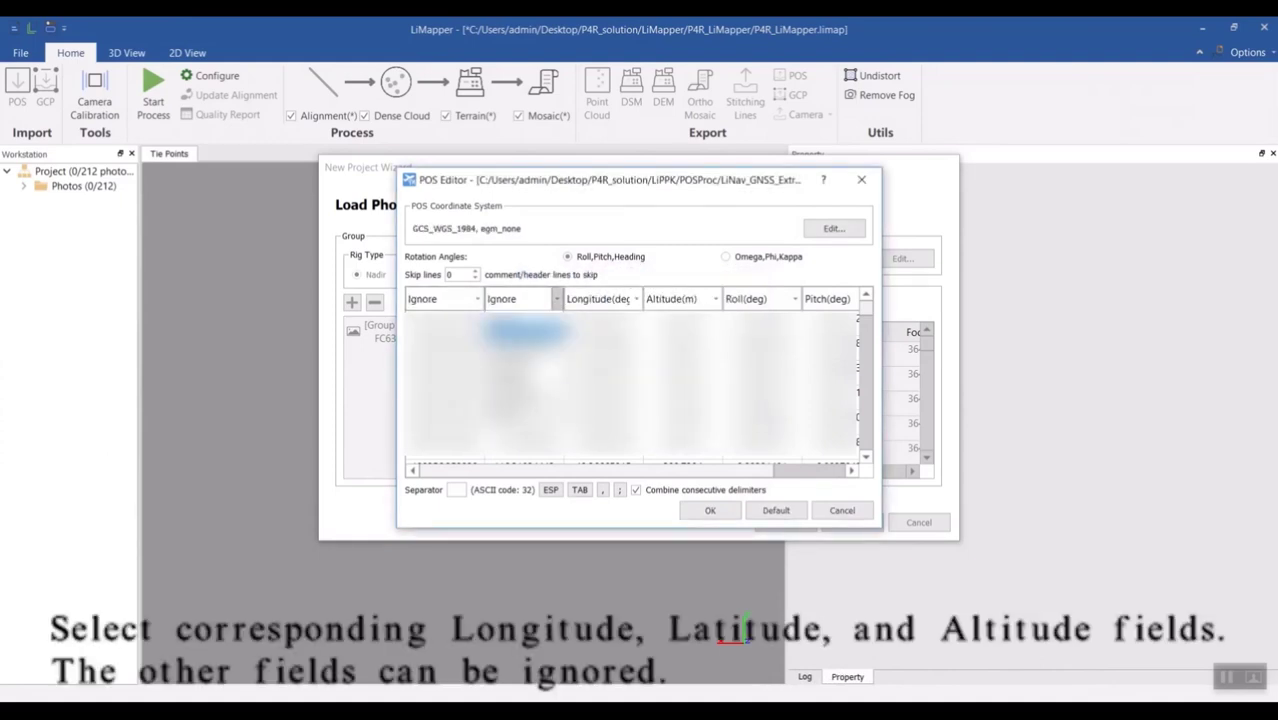
left_click(525, 333)
left_click(636, 299)
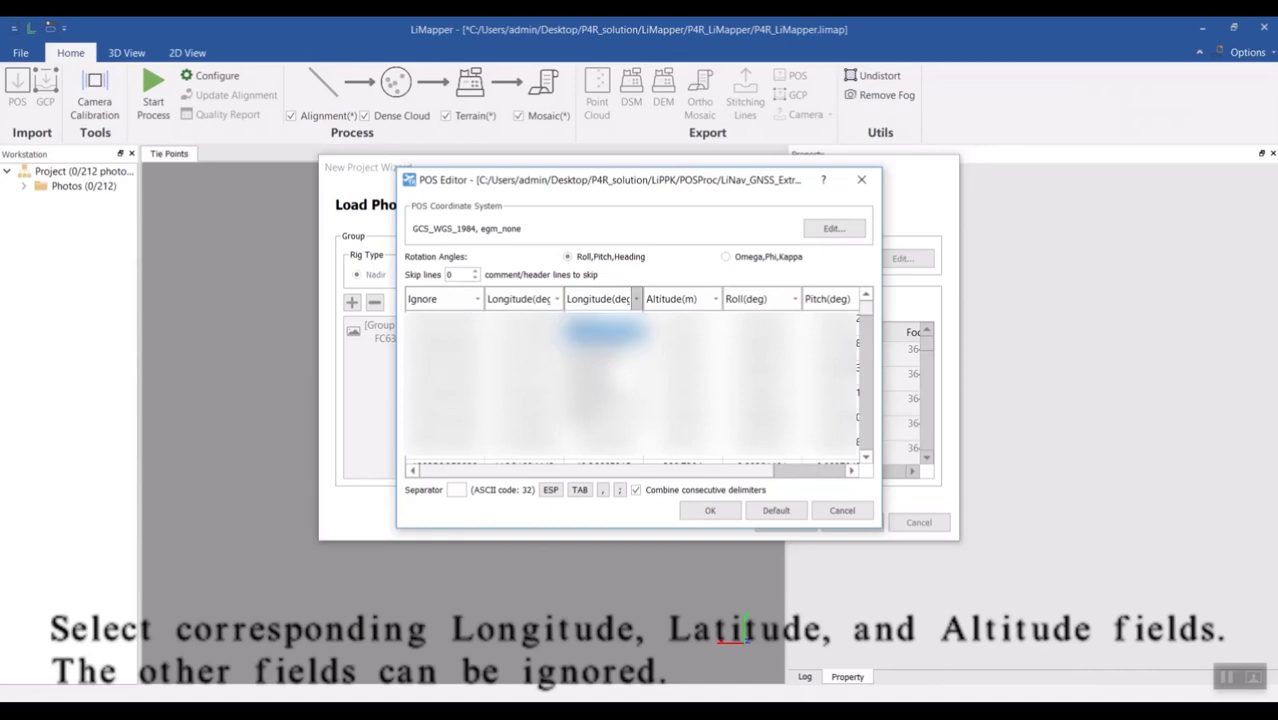
left_click(605, 343)
left_click(702, 300)
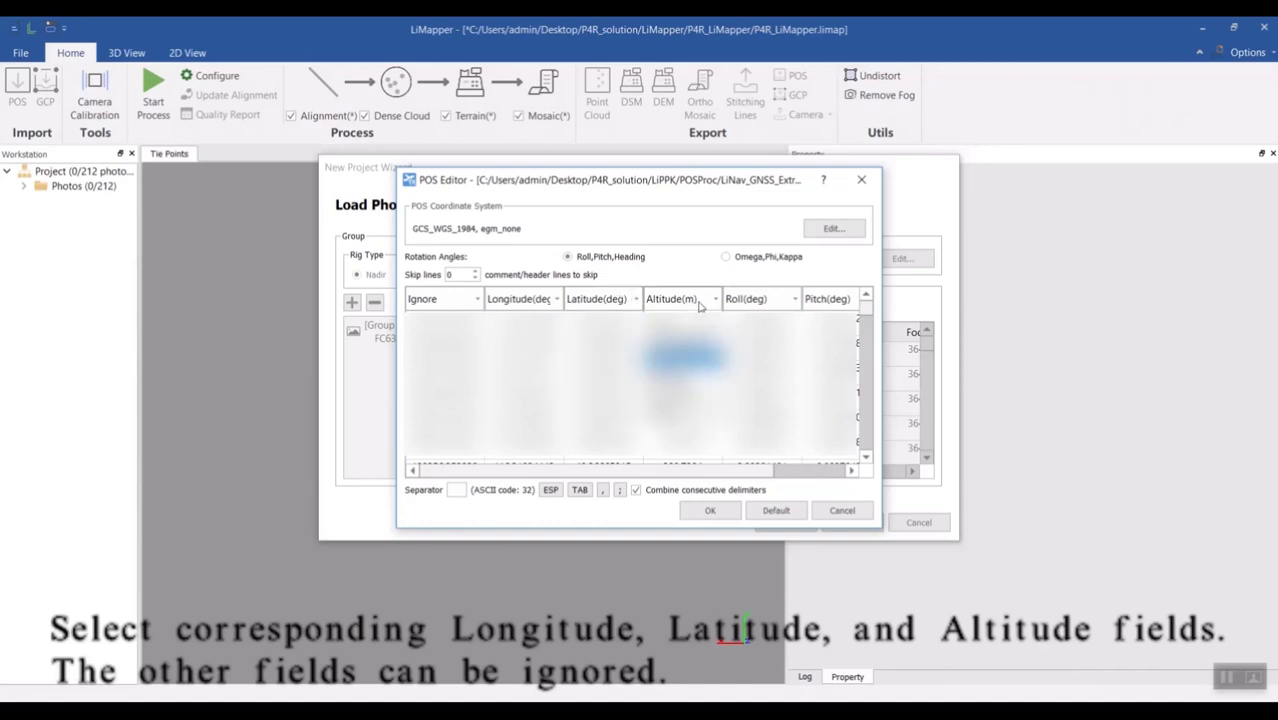
left_click(680, 366)
Set the POS file's Roll and Pitch columns to Ignore.
left_click(776, 302)
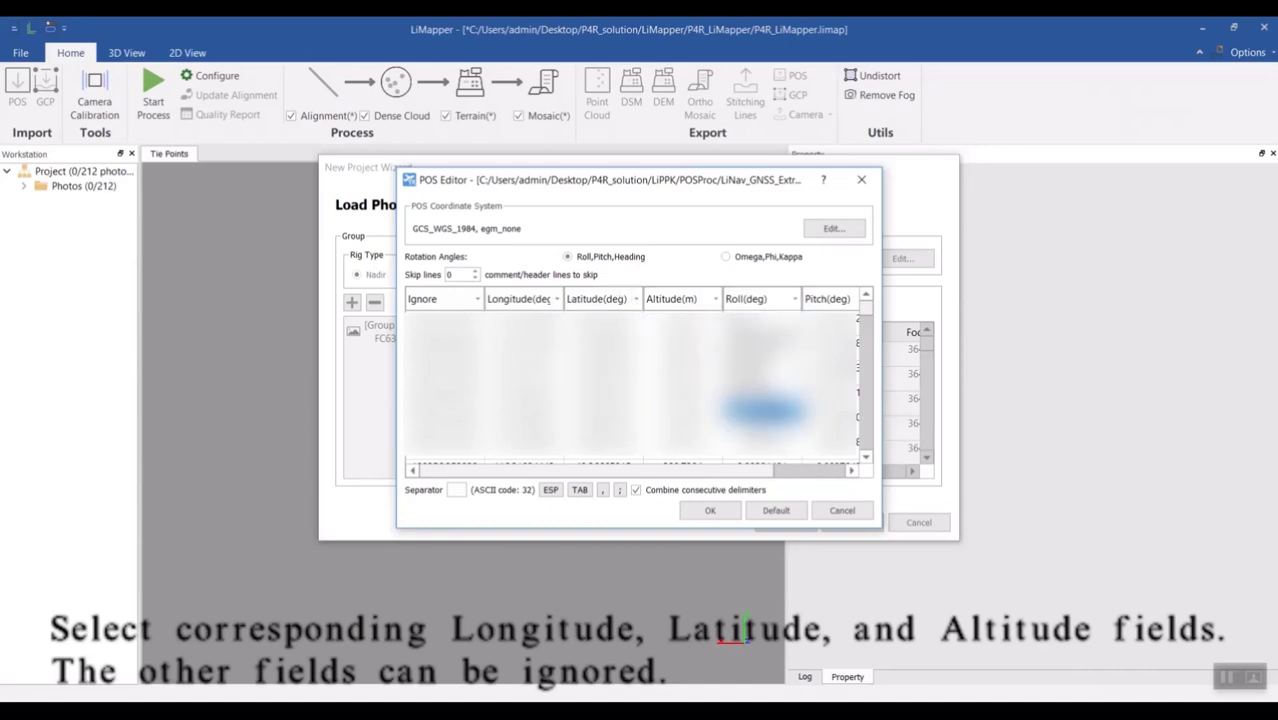
left_click(763, 410)
left_click(850, 300)
left_click(830, 385)
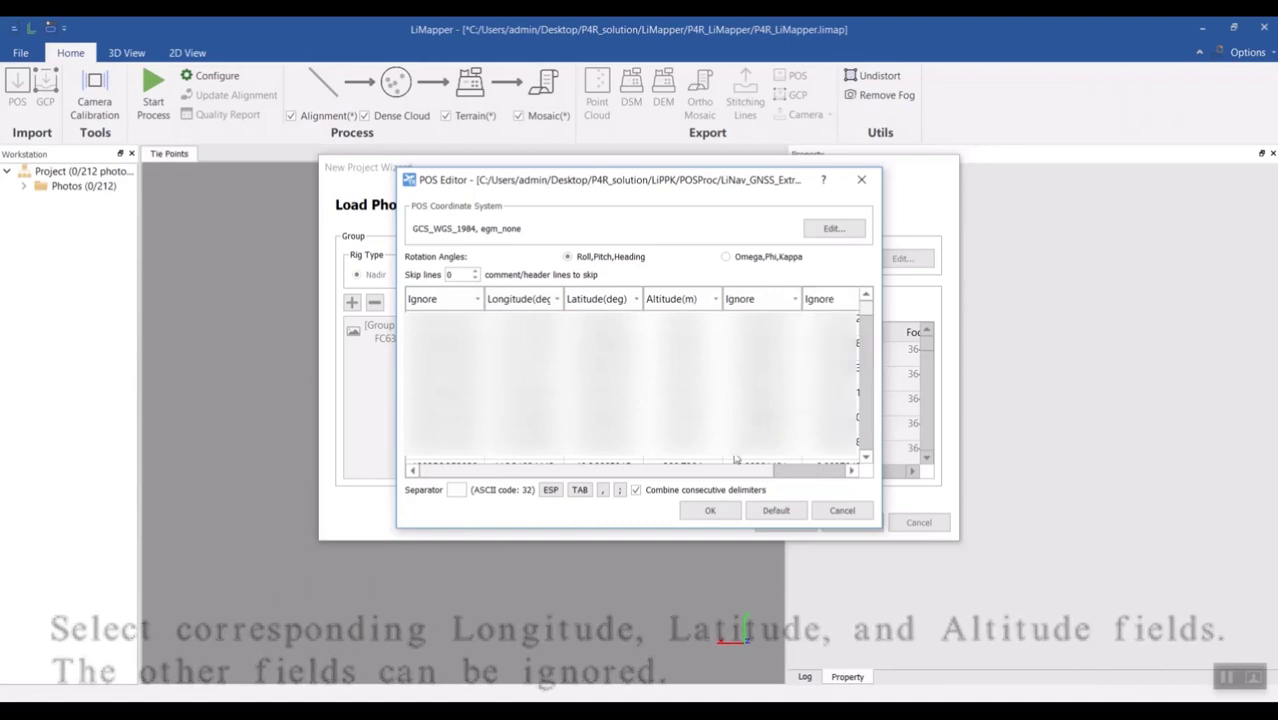
Accept the POS field mapping for the loaded photos and complete the new project wizard.
left_click(734, 513)
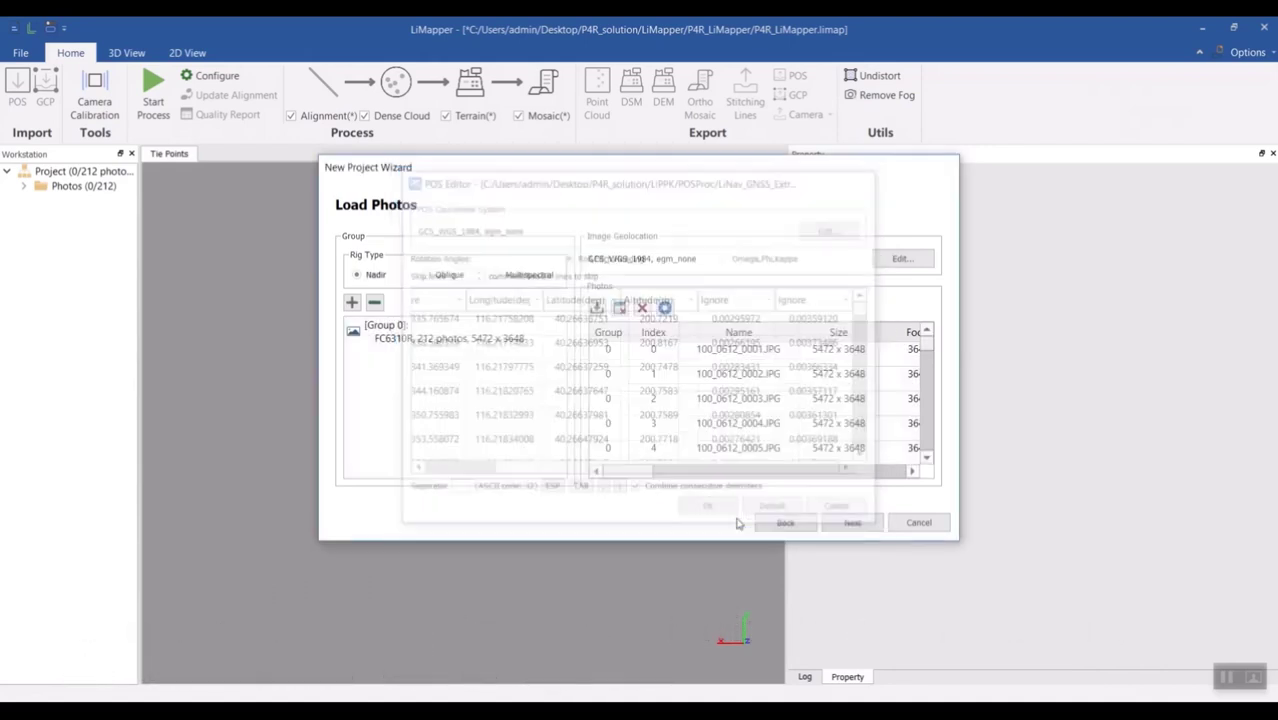
left_click(838, 530)
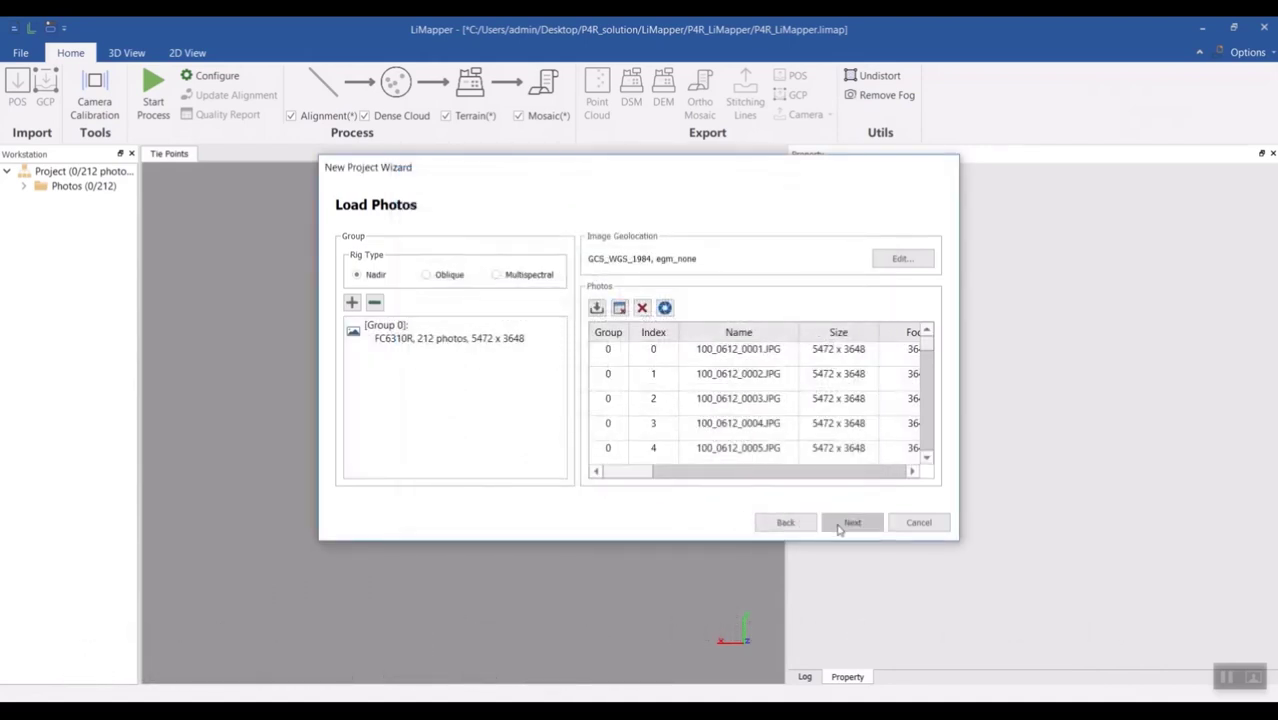
left_click(850, 522)
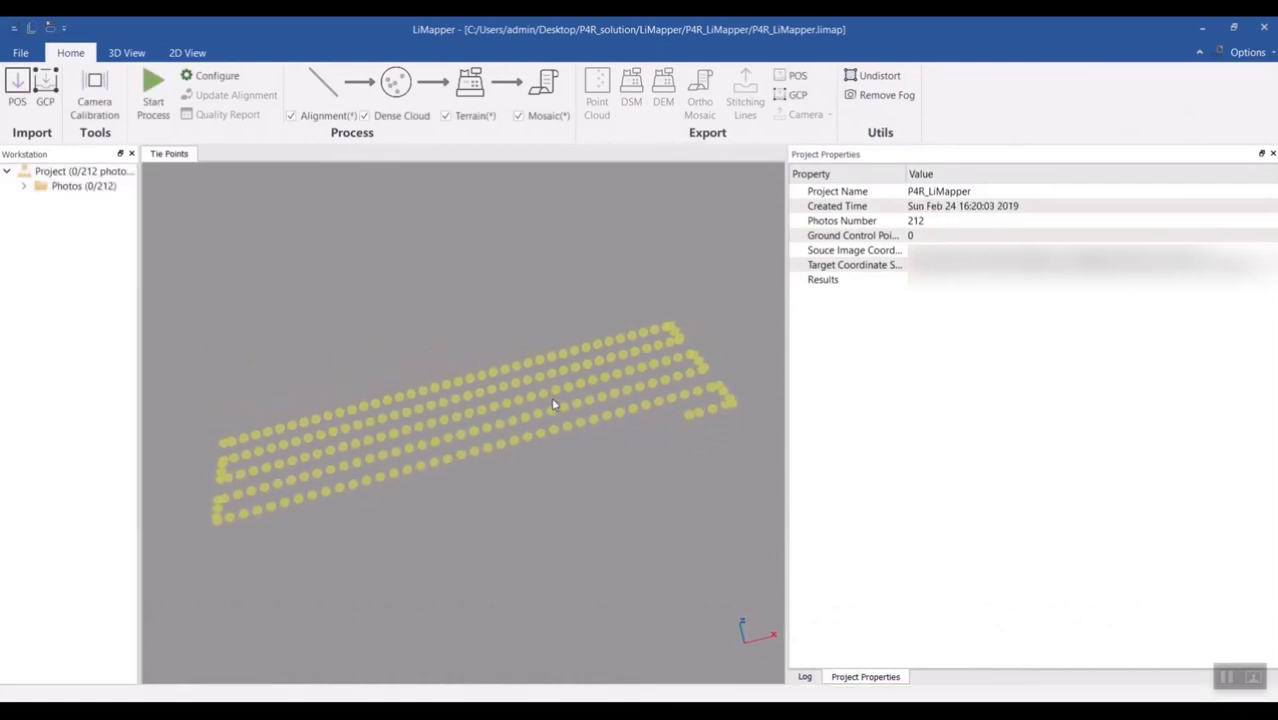
Review the processing options for photo alignment, dense cloud, DEM/DSM and orthomosaic, and accept them as they are.
left_click(209, 78)
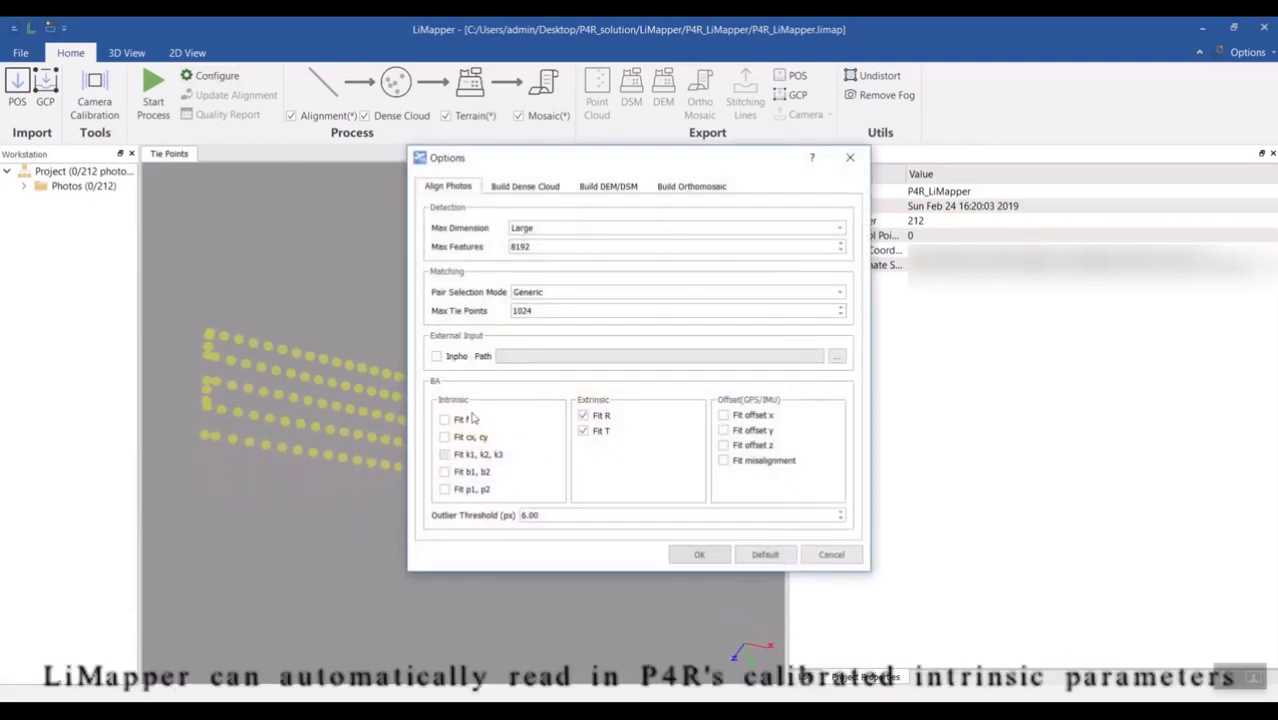
left_click(527, 188)
left_click(610, 187)
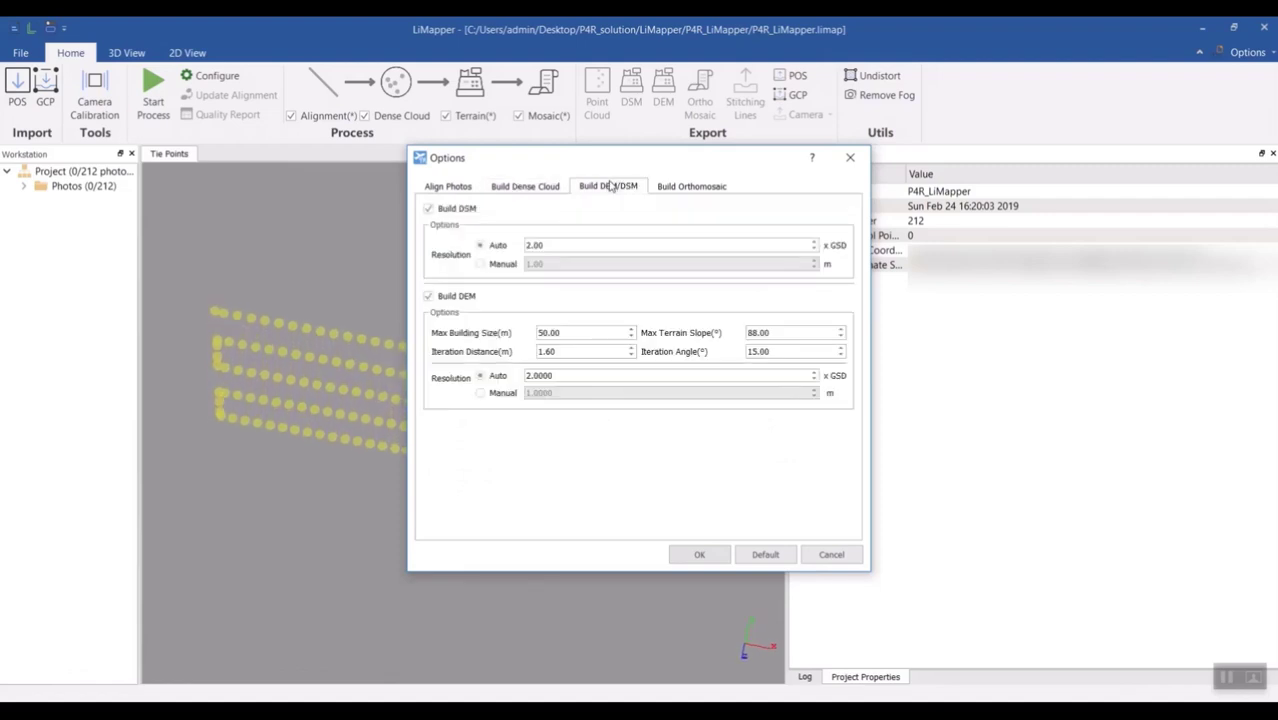
left_click(666, 190)
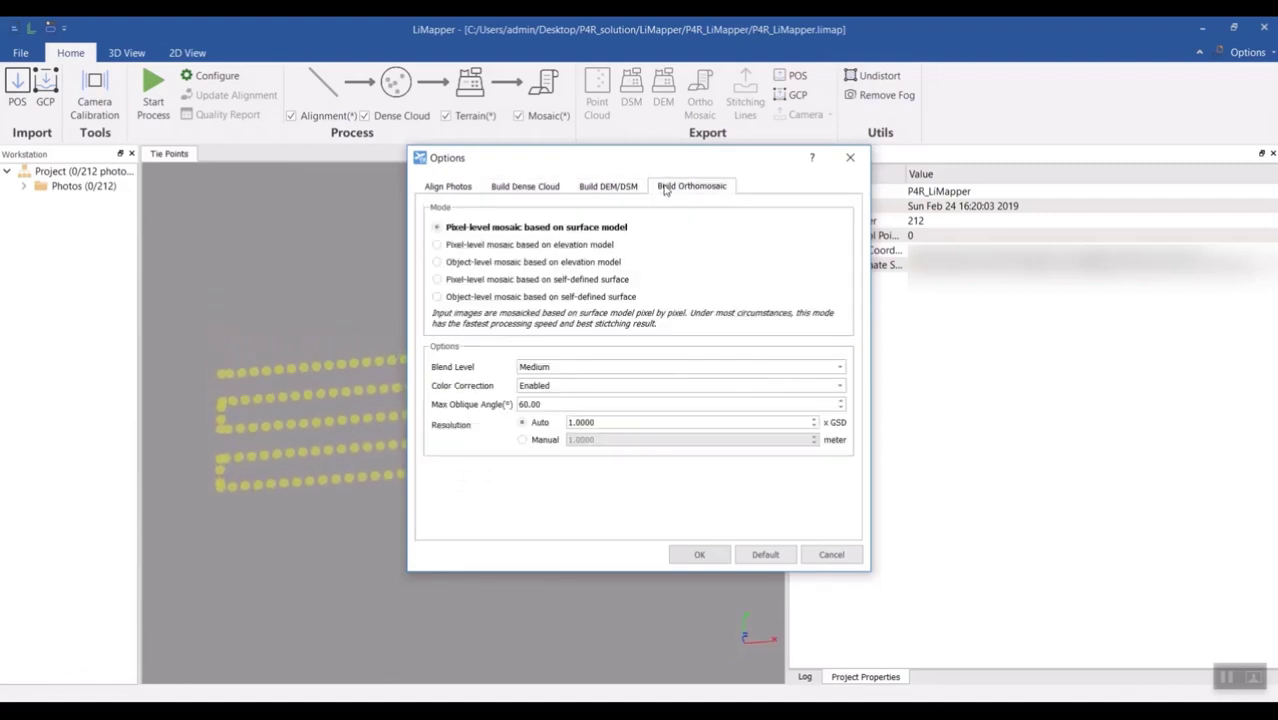
left_click(686, 554)
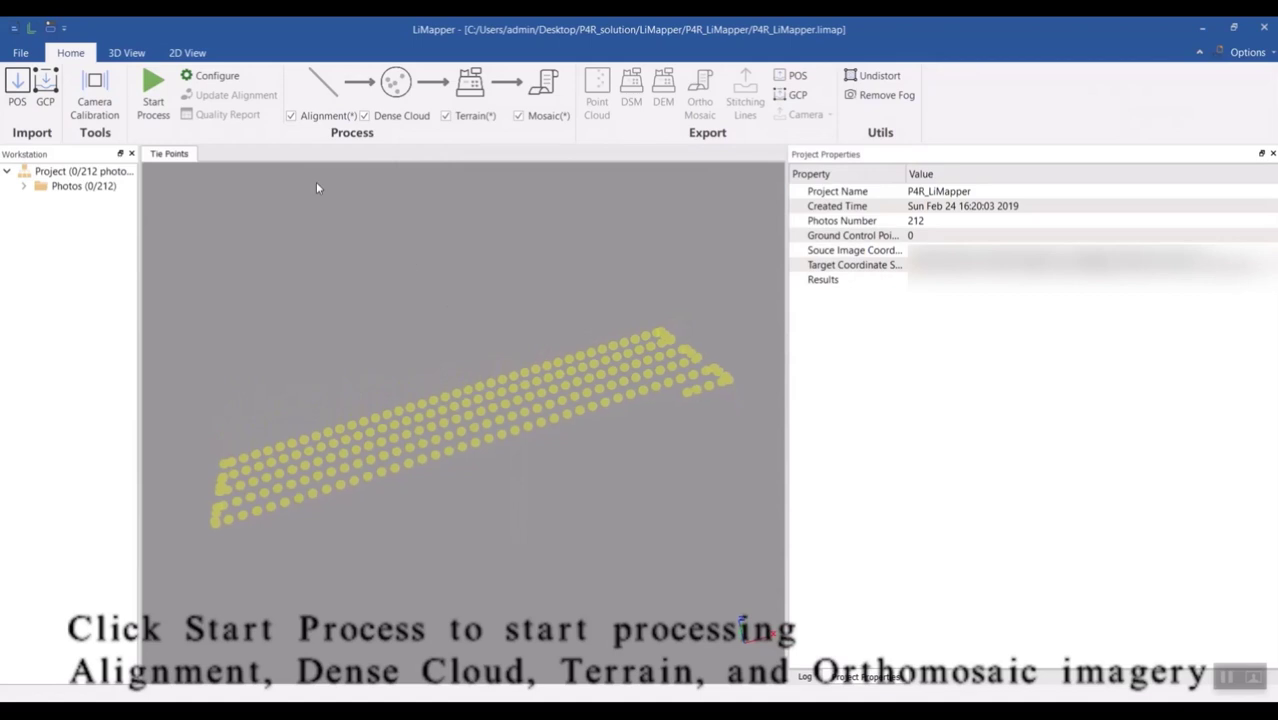
Start processing the project with Alignment, Dense Cloud, Terrain and Mosaic enabled, and inspect the tie points as photos align.
left_click(153, 90)
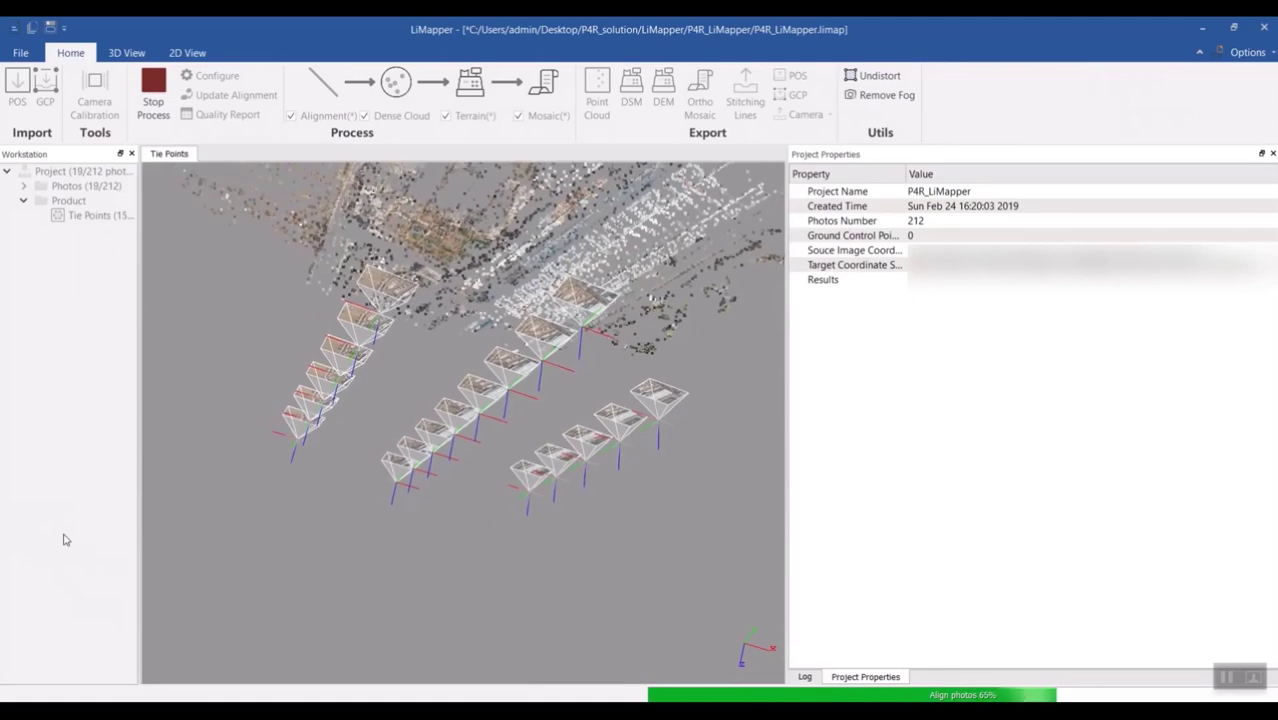
left_click_drag(306, 533, 502, 318)
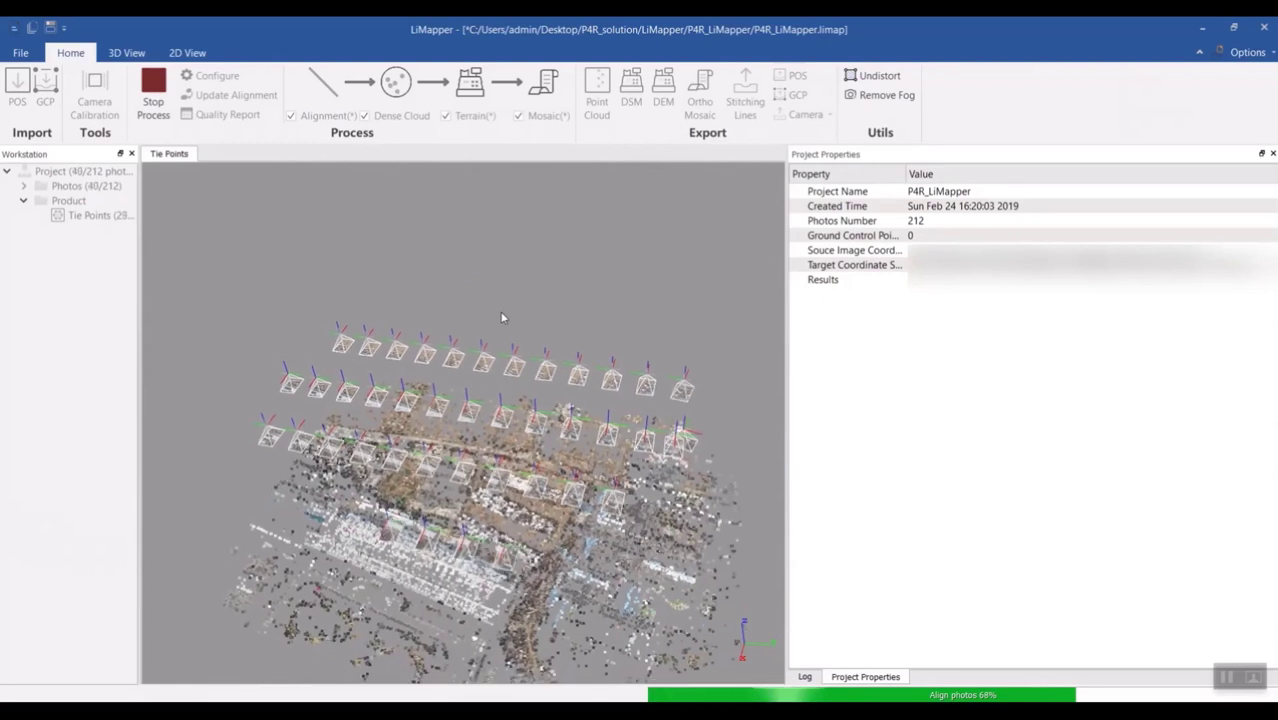